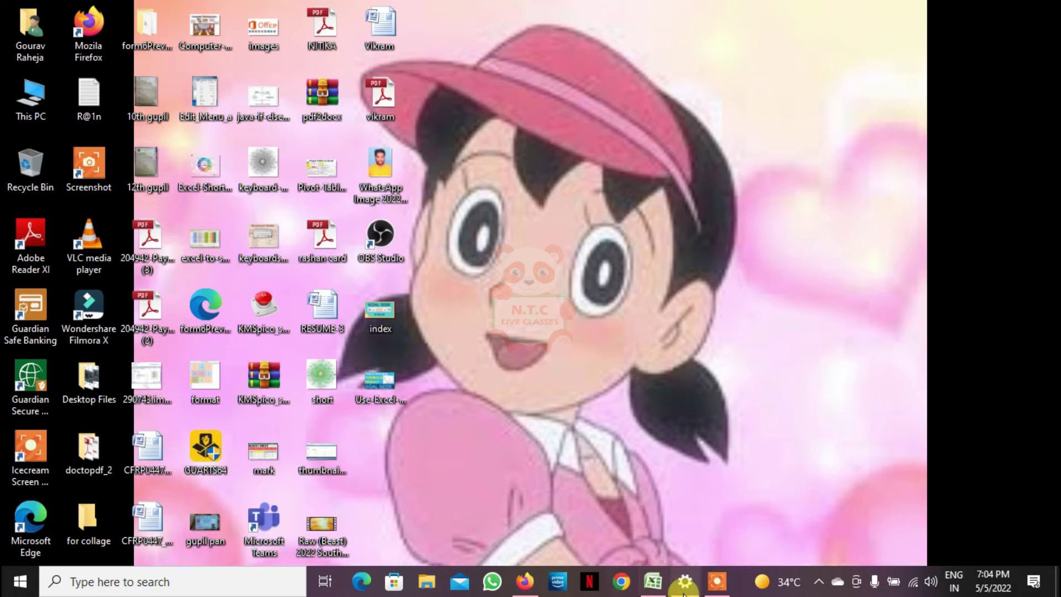
- Switch to the Book1 workbook in Excel, review Sheet1 through Sheet3, and return to the loan EMI table on Sheet4
{"action": "left_click", "coordinate": [651, 580]}
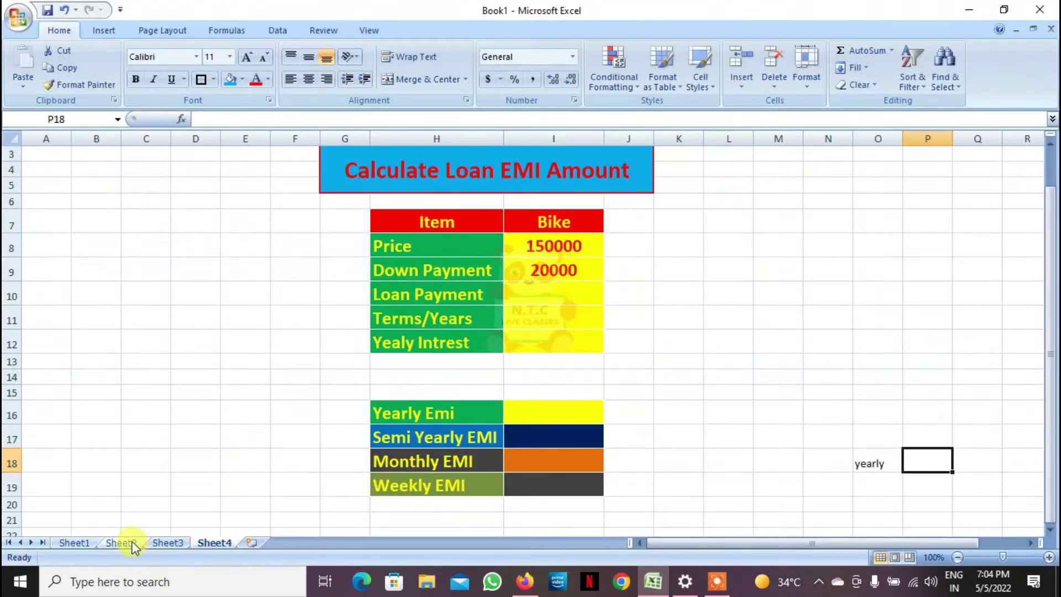
{"action": "left_click", "coordinate": [78, 544]}
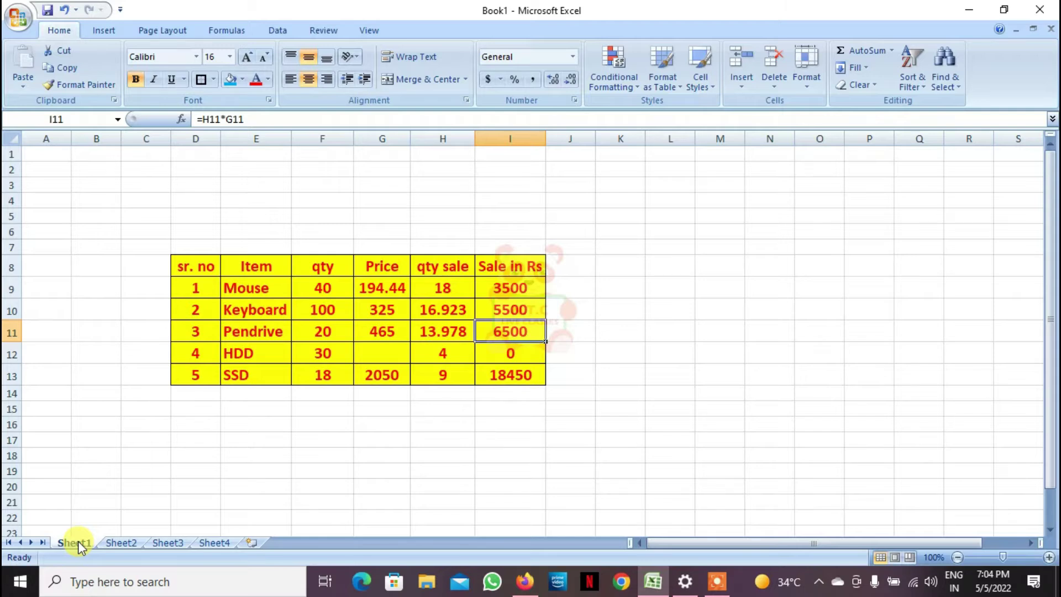
{"action": "left_click", "coordinate": [119, 542]}
{"action": "left_click", "coordinate": [167, 543]}
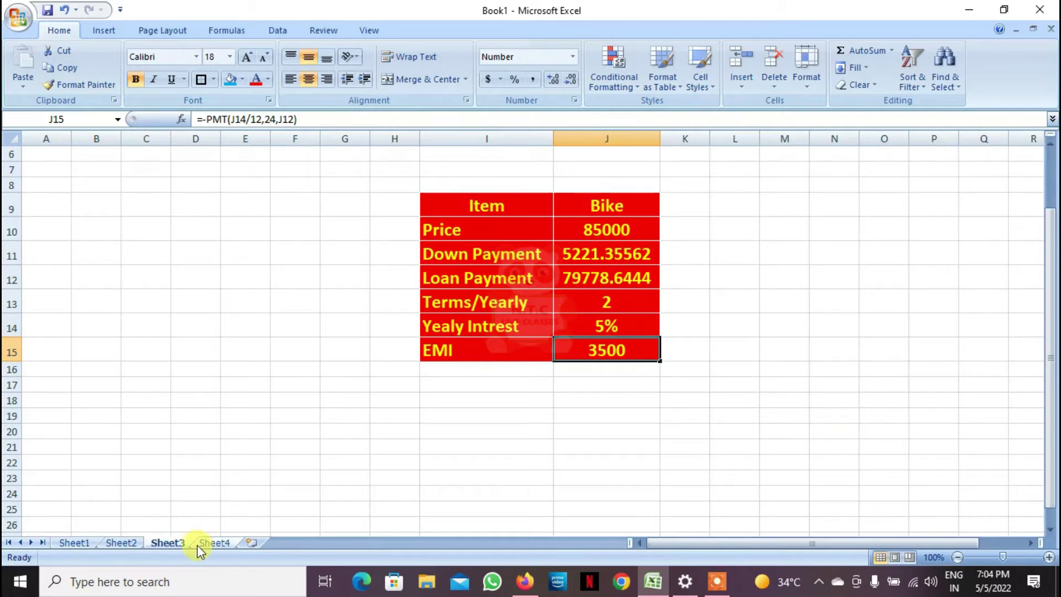
{"action": "left_click", "coordinate": [213, 543]}
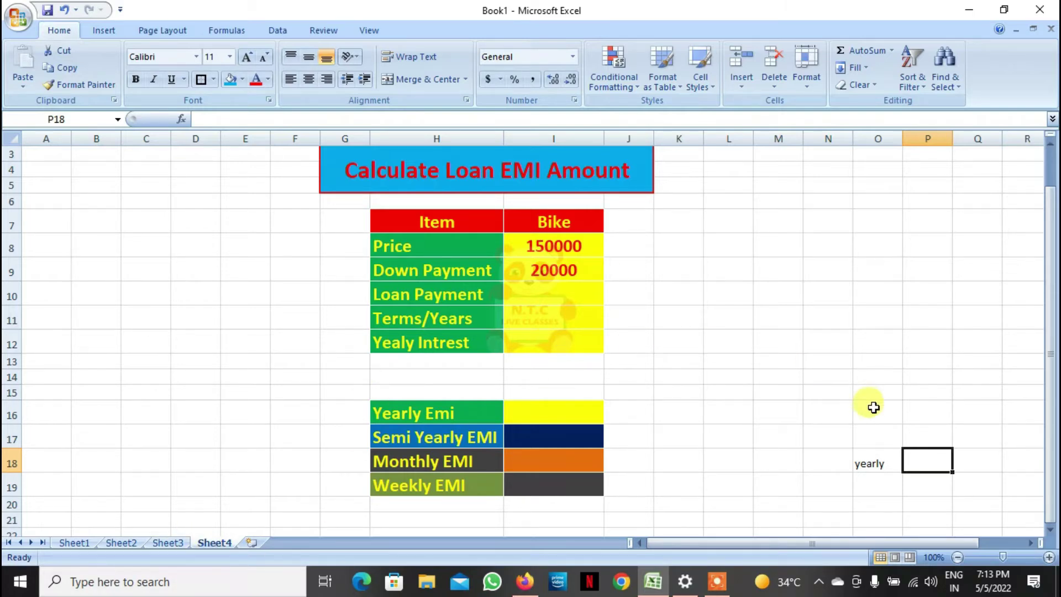
- Enter 1 in cell P18 beside the yearly label
{"action": "type", "text": "1"}
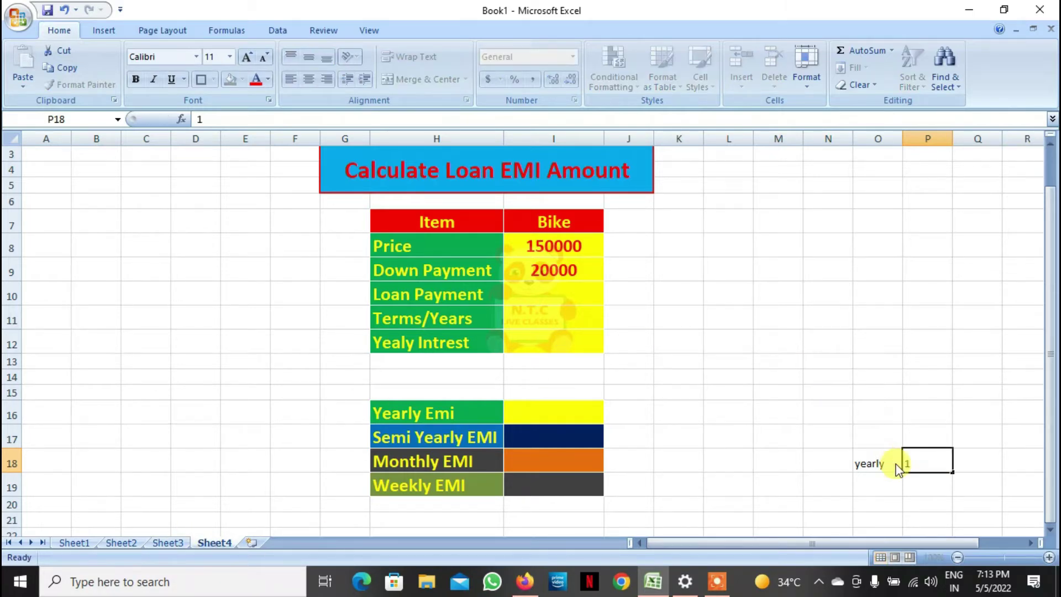
{"action": "key", "text": "Return"}
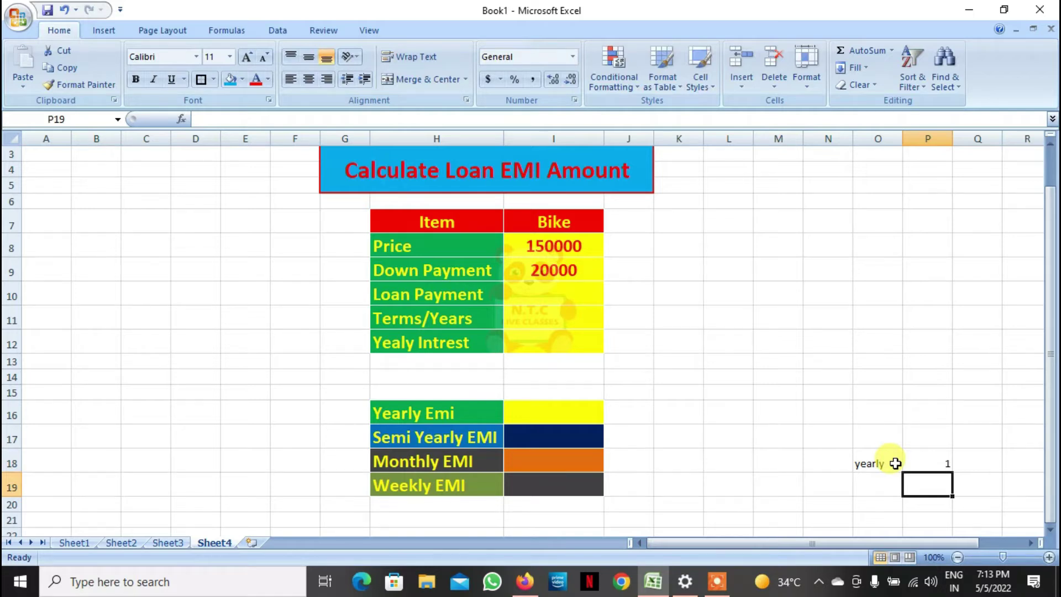
- Calculate the bike's Loan Payment in I10 as price minus down payment with the formula =I8-I9
{"action": "left_click", "coordinate": [553, 288]}
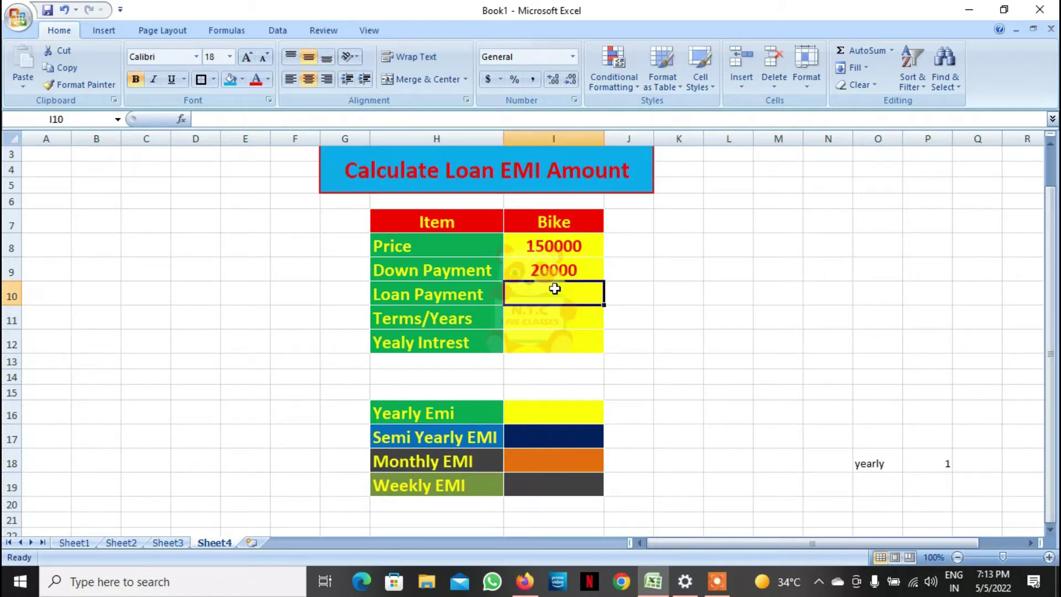
{"action": "type", "text": "="}
{"action": "key", "text": "Up"}
{"action": "key", "text": "Up"}
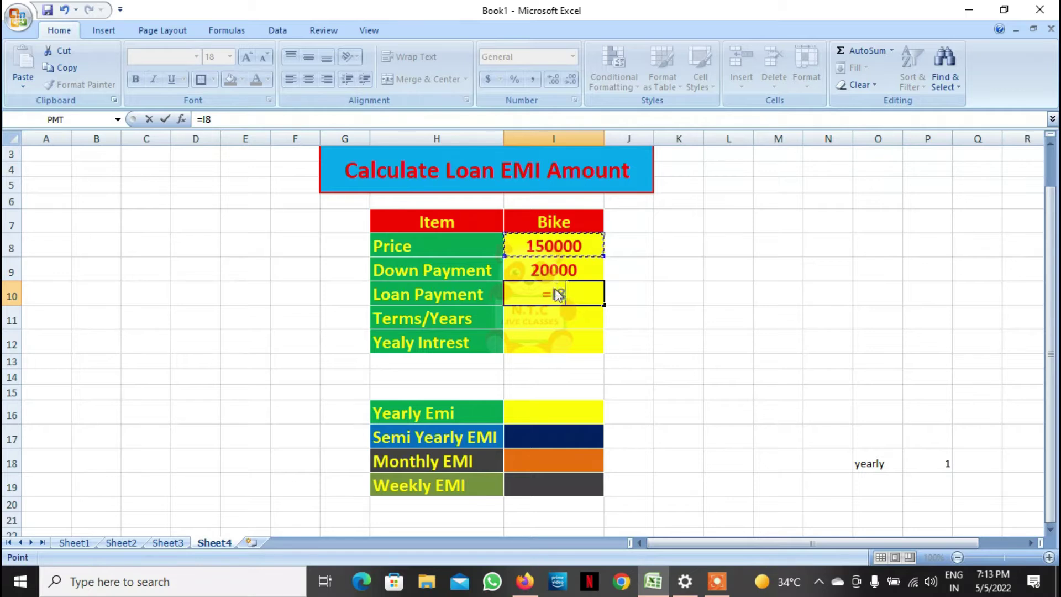
{"action": "type", "text": "-"}
{"action": "left_click", "coordinate": [556, 287]}
{"action": "key", "text": "Up"}
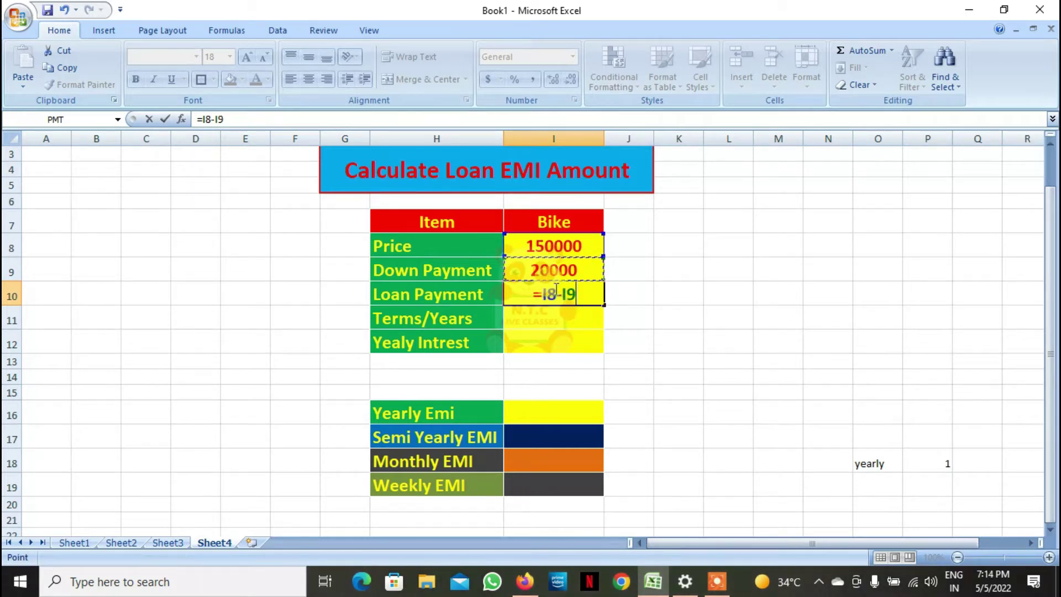
{"action": "key", "text": "Return"}
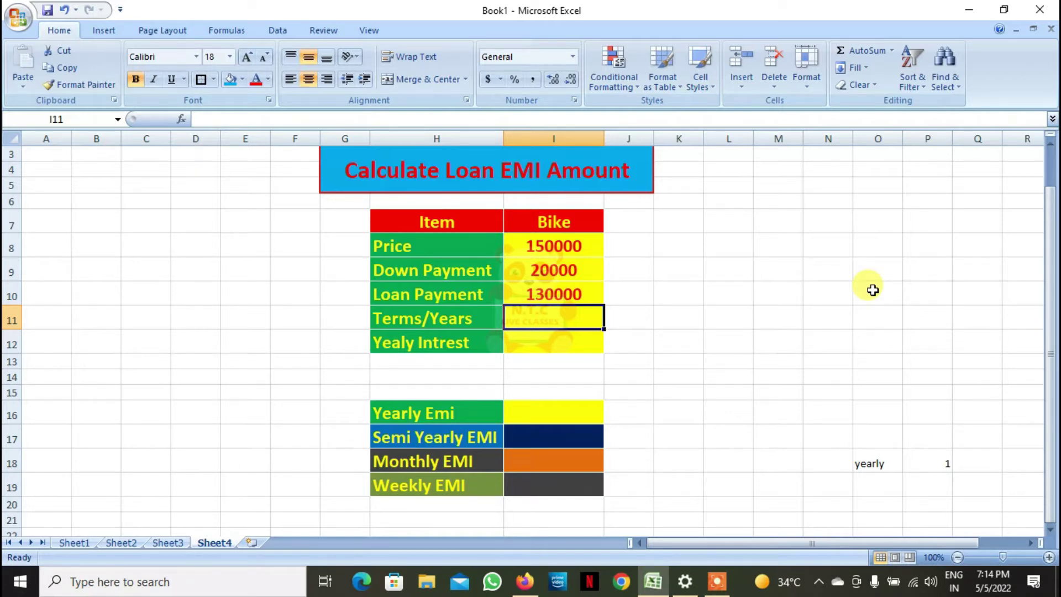
- Set the bike loan's Terms/Years to 4 and its yearly interest to 5%
{"action": "type", "text": "4"}
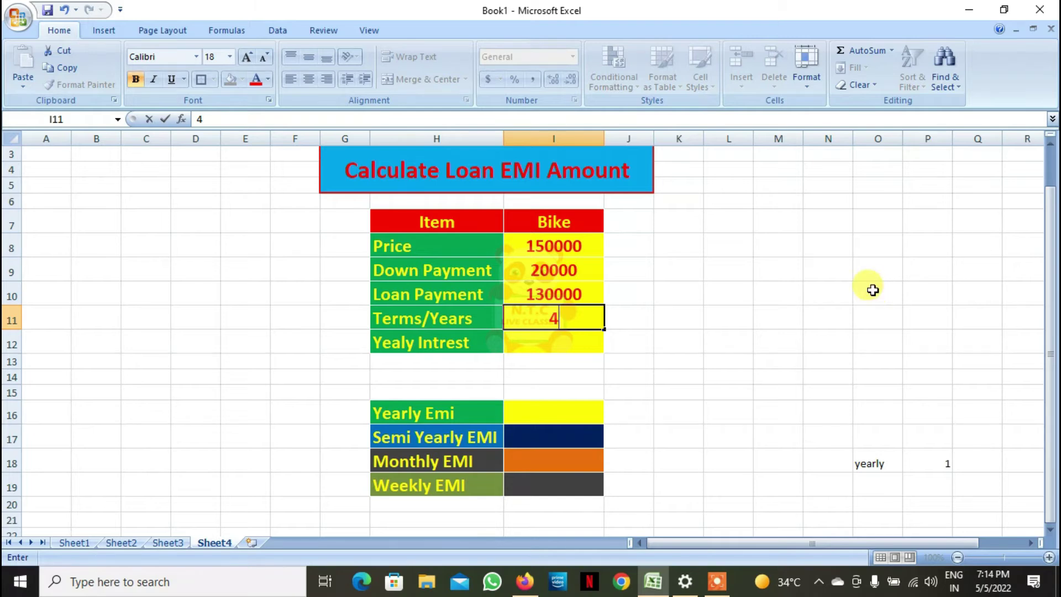
{"action": "key", "text": "Return"}
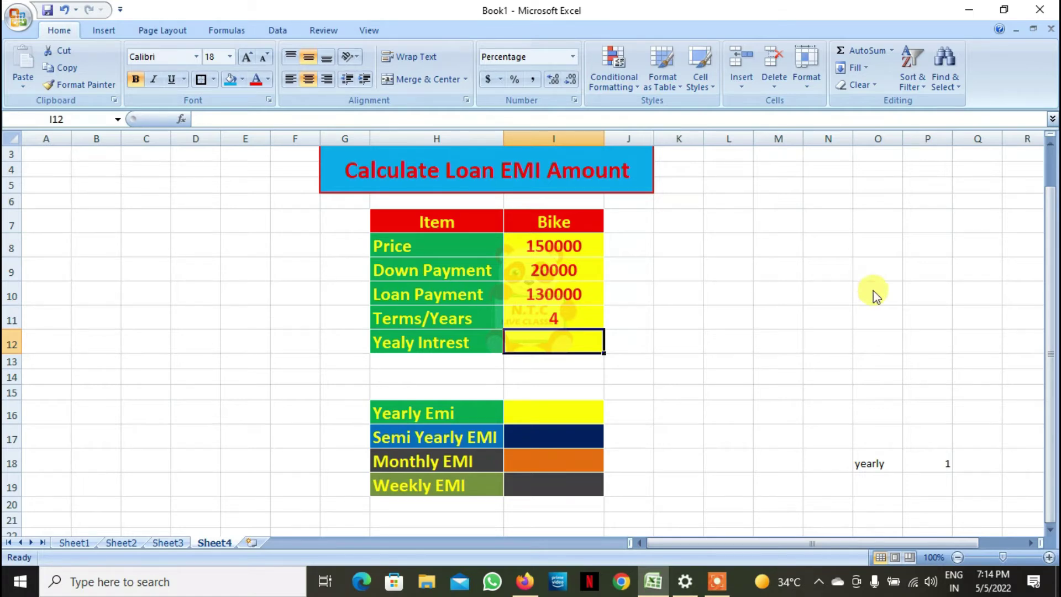
{"action": "type", "text": "5"}
{"action": "key", "text": "Return"}
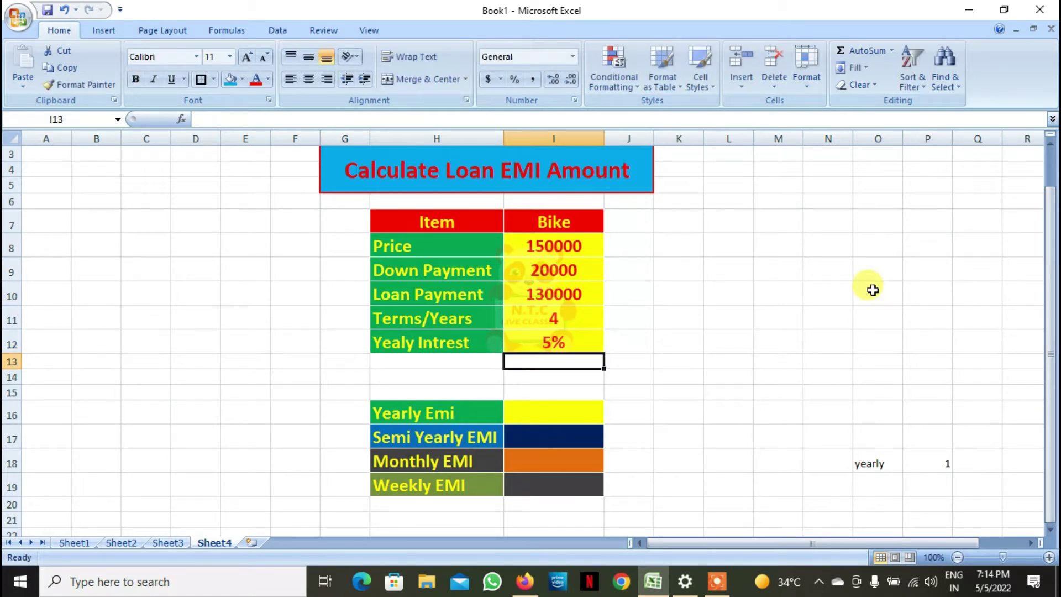
- Add the label semyearly in O19 below yearly and enter 2 beside it in P19
{"action": "left_click", "coordinate": [938, 460]}
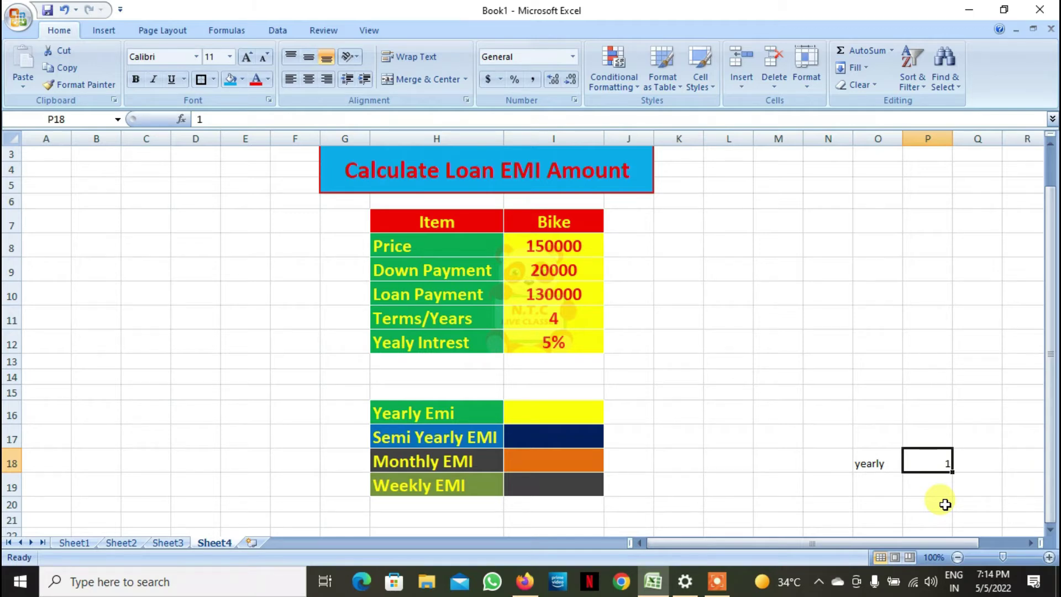
{"action": "left_click", "coordinate": [870, 480]}
{"action": "type", "text": "semiea"}
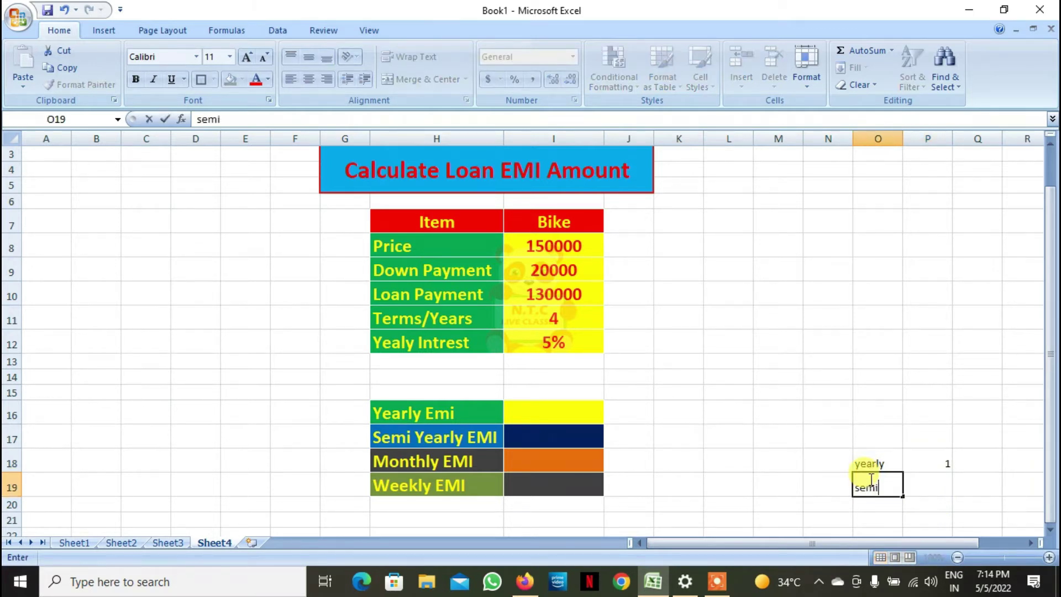
{"action": "key", "text": "BackSpace"}
{"action": "key", "text": "BackSpace"}
{"action": "key", "text": "BackSpace"}
{"action": "type", "text": "yearly"}
{"action": "key", "text": "Return"}
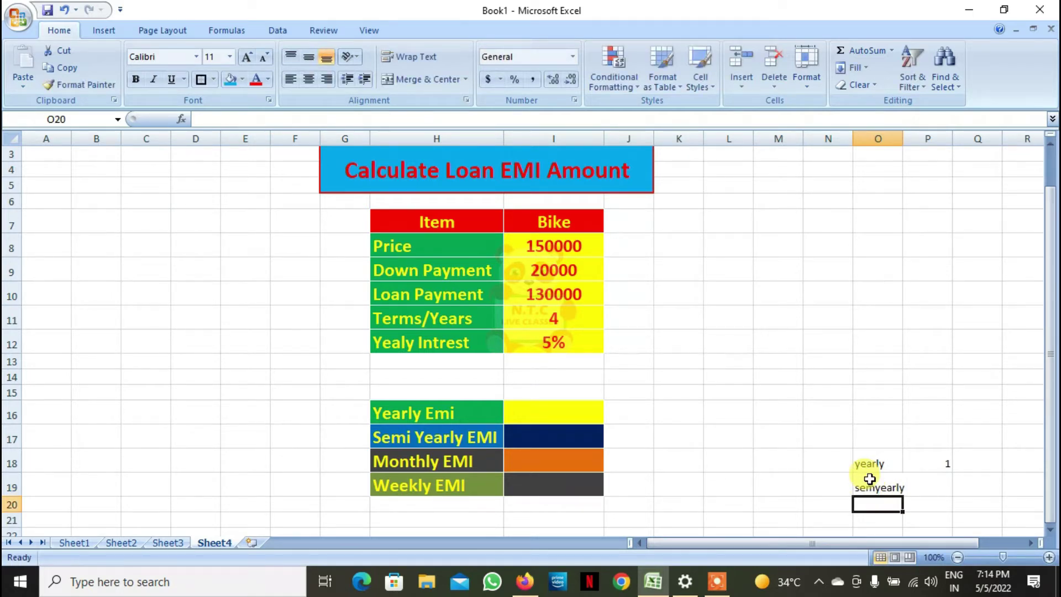
{"action": "left_click", "coordinate": [936, 489]}
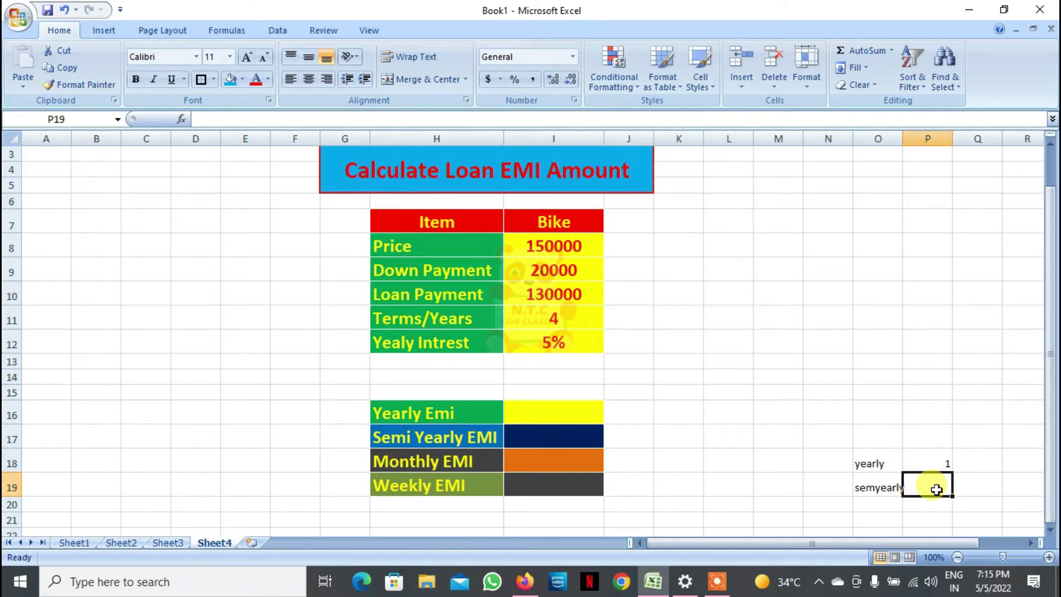
{"action": "type", "text": "2"}
{"action": "key", "text": "Return"}
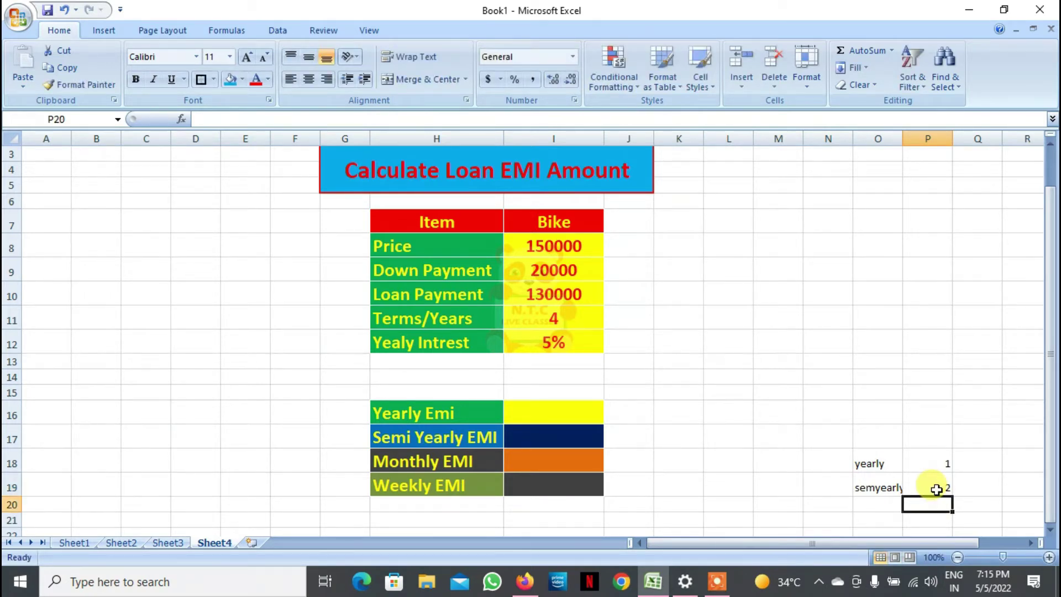
- Add the label Monthly in O20 and enter 12 beside it in P20
{"action": "key", "text": "Left"}
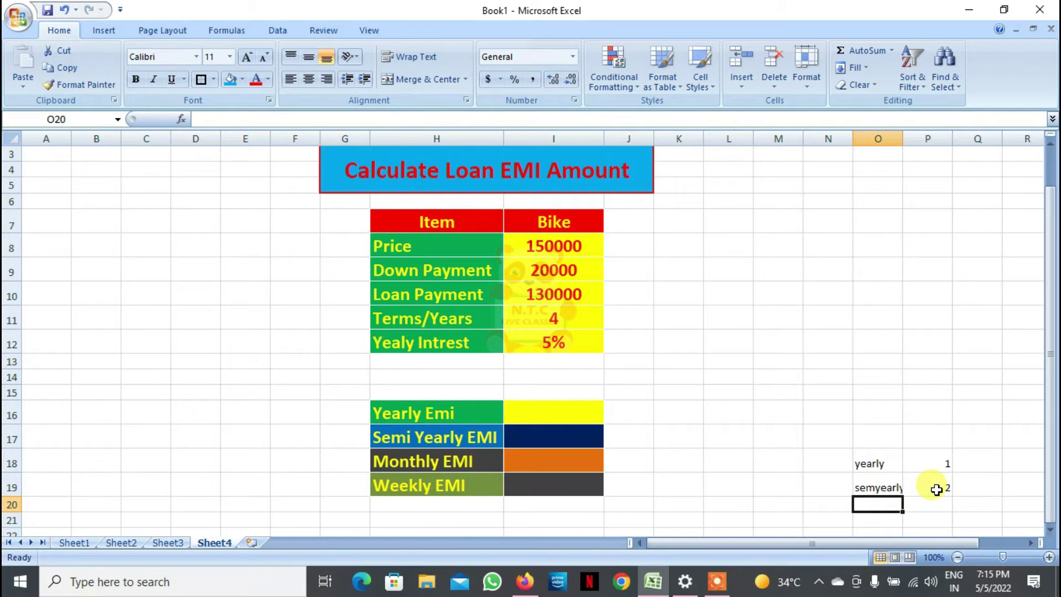
{"action": "type", "text": "M"}
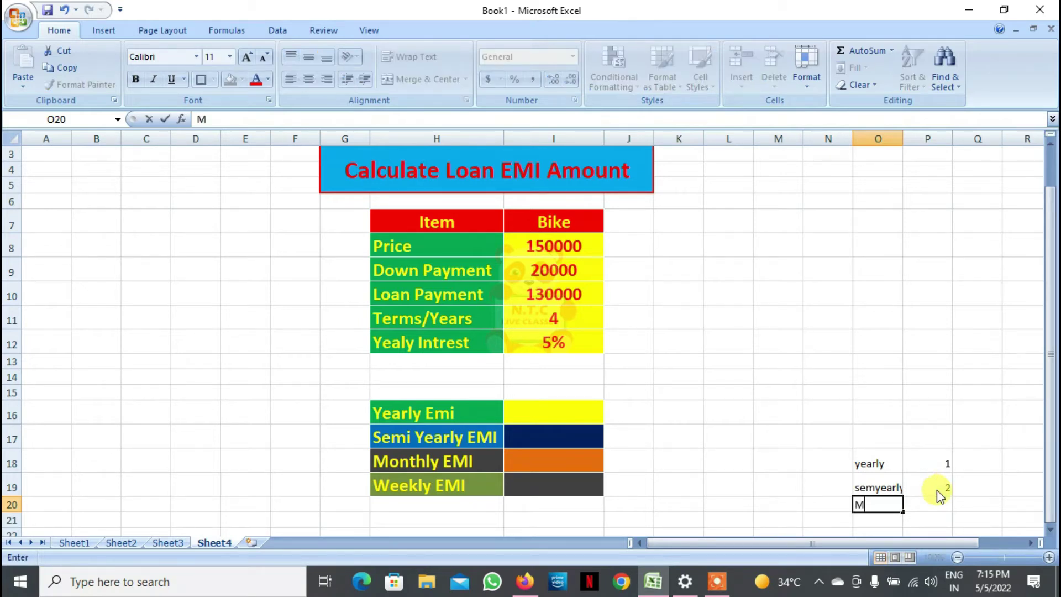
{"action": "type", "text": "onthly"}
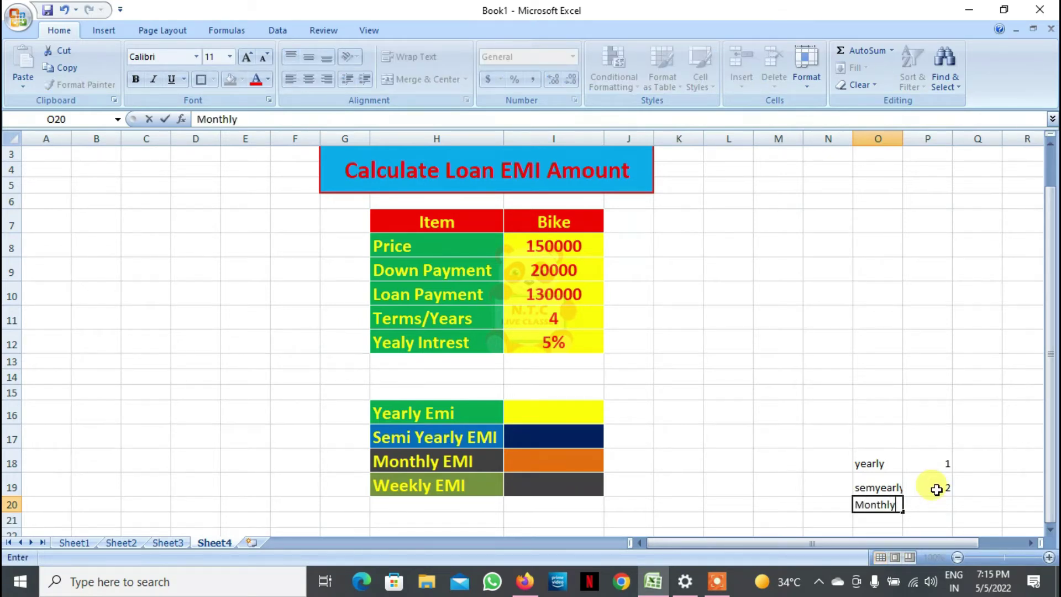
{"action": "key", "text": "Return"}
{"action": "key", "text": "Up"}
{"action": "key", "text": "Right"}
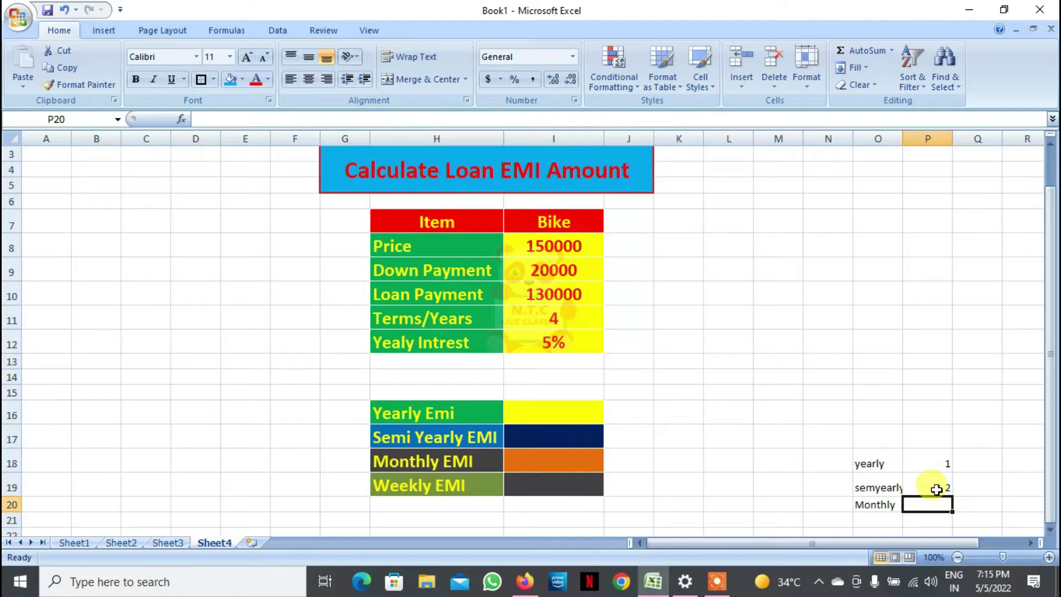
{"action": "type", "text": "12"}
{"action": "key", "text": "Return"}
- Add the label weekly in O21 and enter 52 beside it in P21
{"action": "key", "text": "Left"}
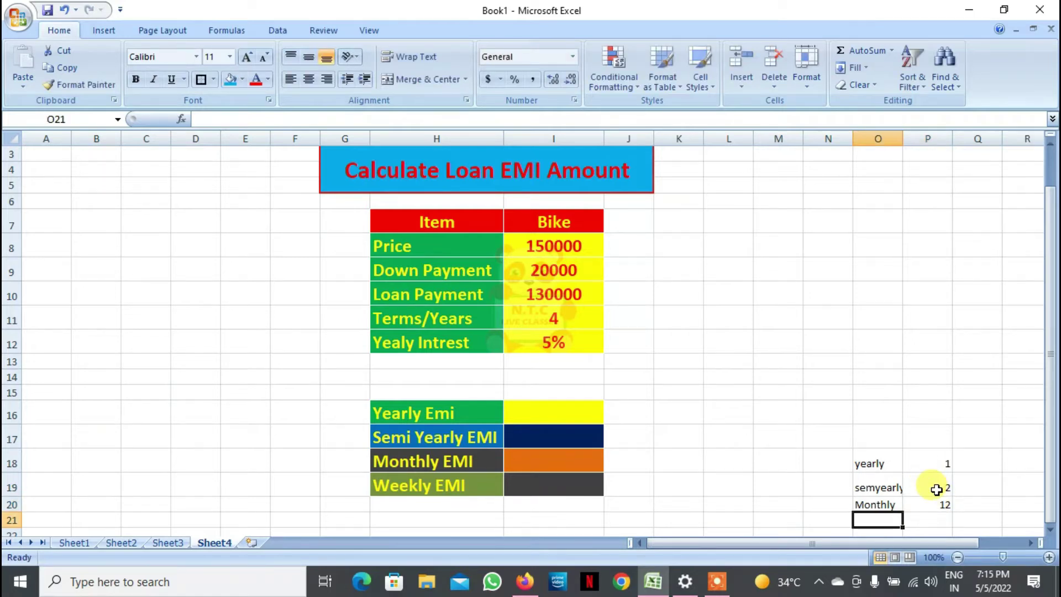
{"action": "type", "text": "weeky"}
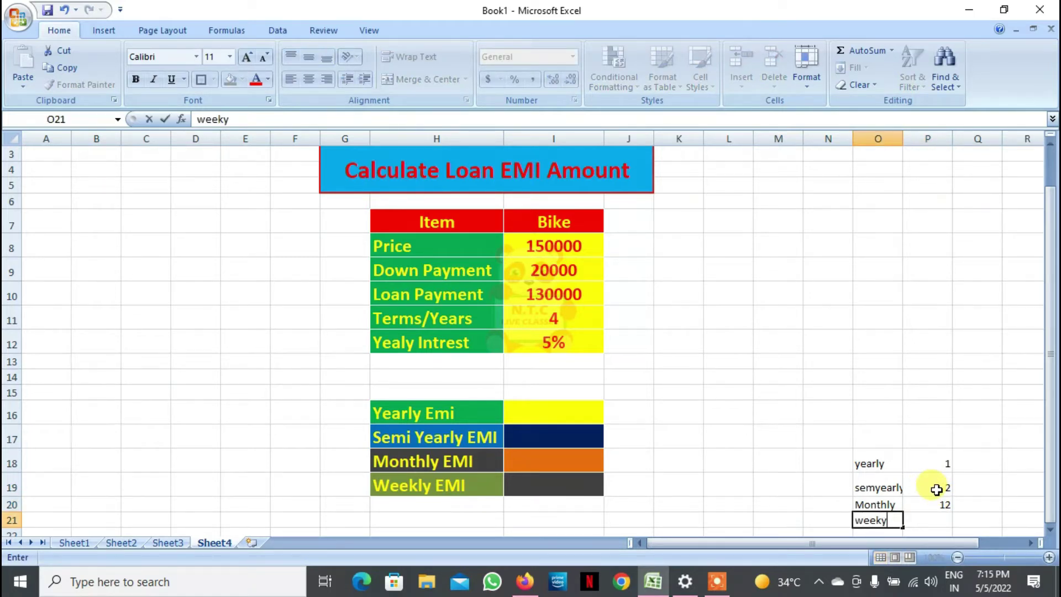
{"action": "key", "text": "Return"}
{"action": "key", "text": "Up"}
{"action": "key", "text": "Right"}
{"action": "key", "text": "Left"}
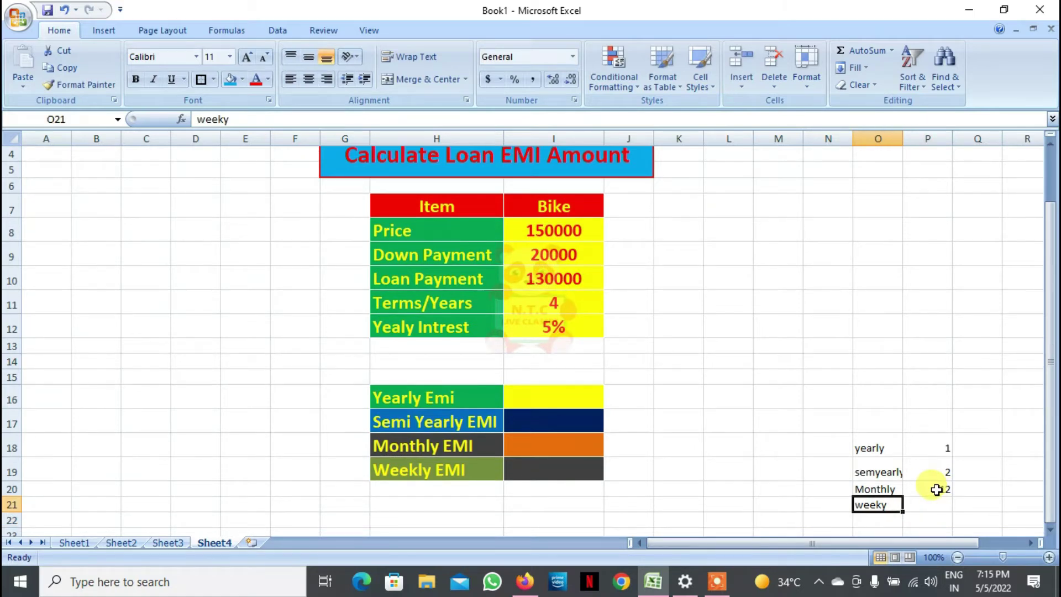
{"action": "type", "text": "weekly"}
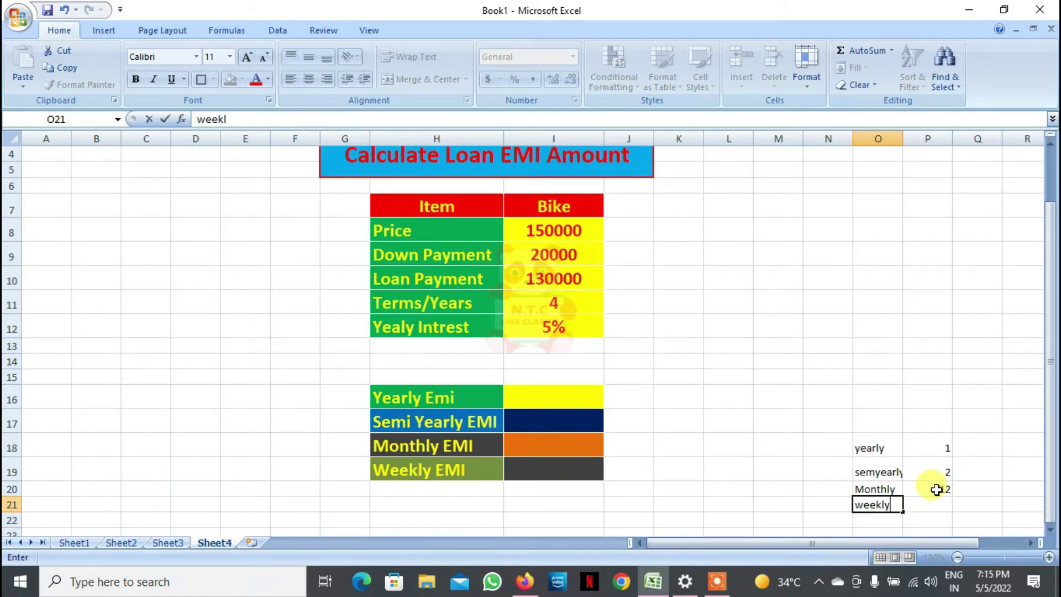
{"action": "key", "text": "Return"}
{"action": "key", "text": "Up"}
{"action": "key", "text": "Right"}
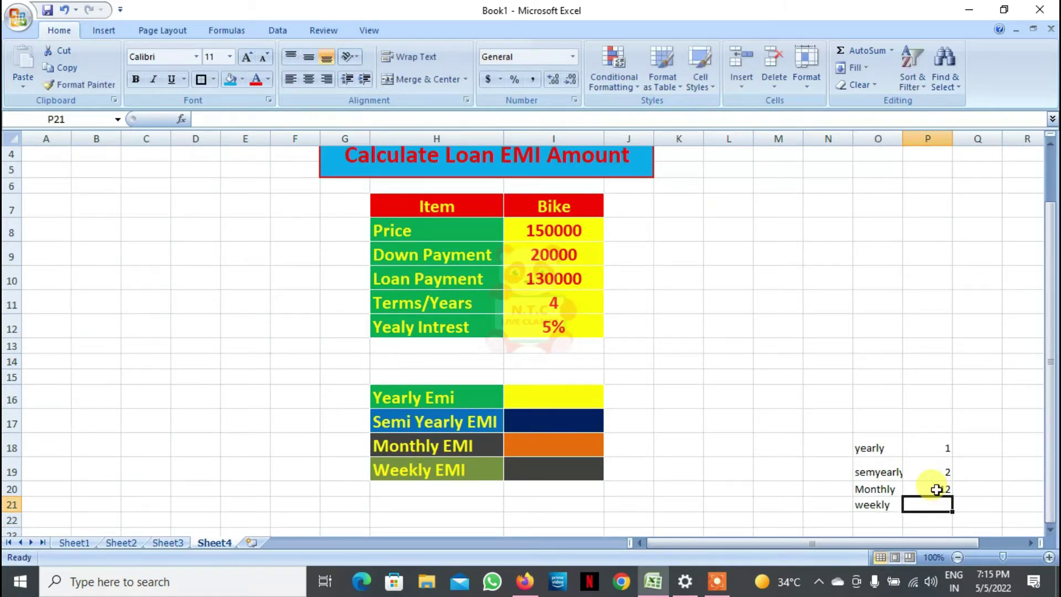
{"action": "type", "text": "52"}
{"action": "key", "text": "Return"}
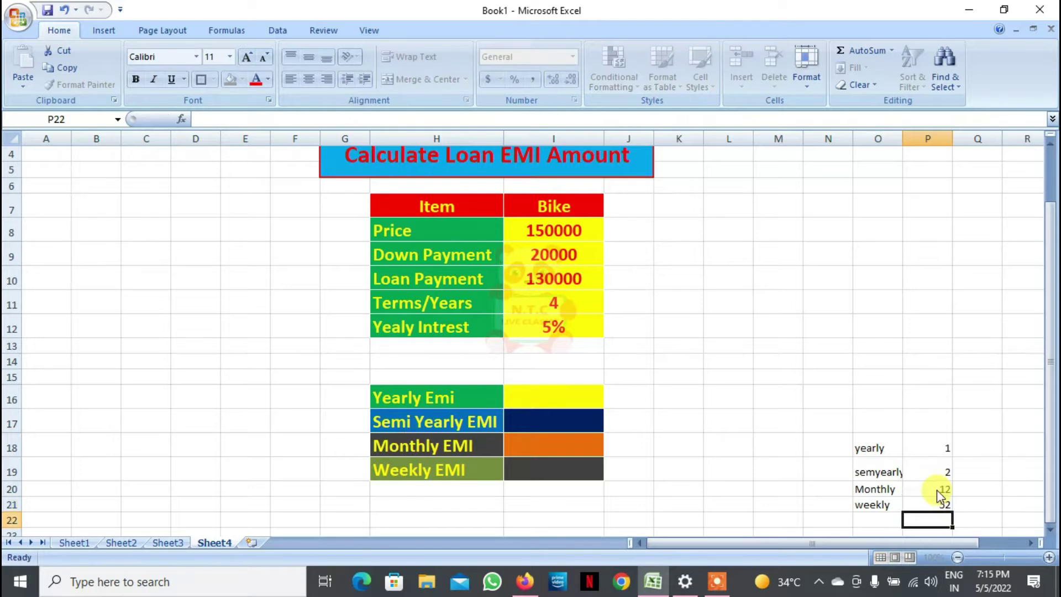
{"action": "key", "text": "Up"}
{"action": "key", "text": "Up"}
{"action": "key", "text": "Up"}
{"action": "key", "text": "Up"}
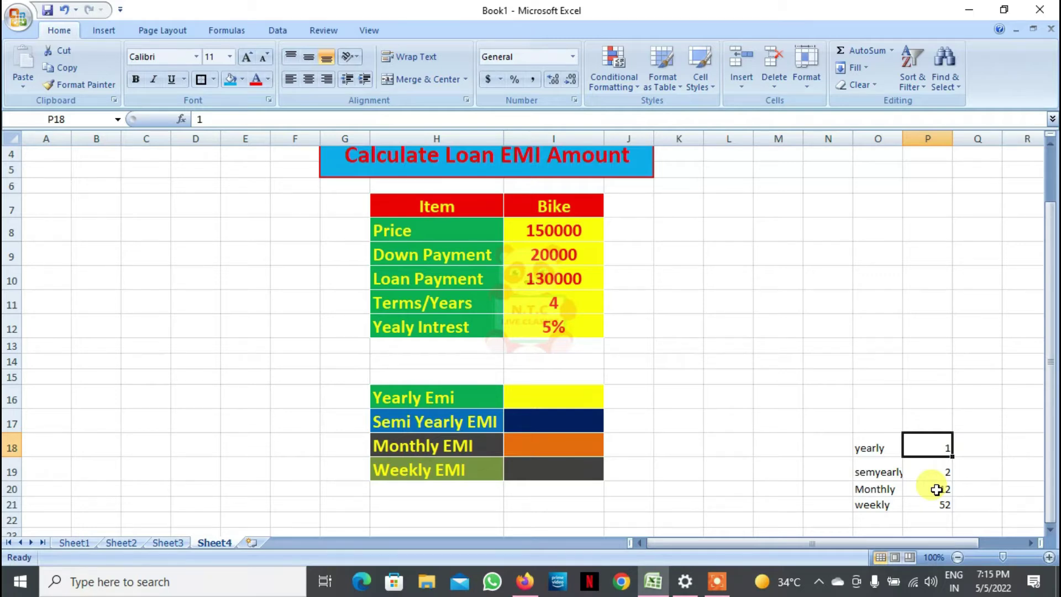
{"action": "key", "text": "Down"}
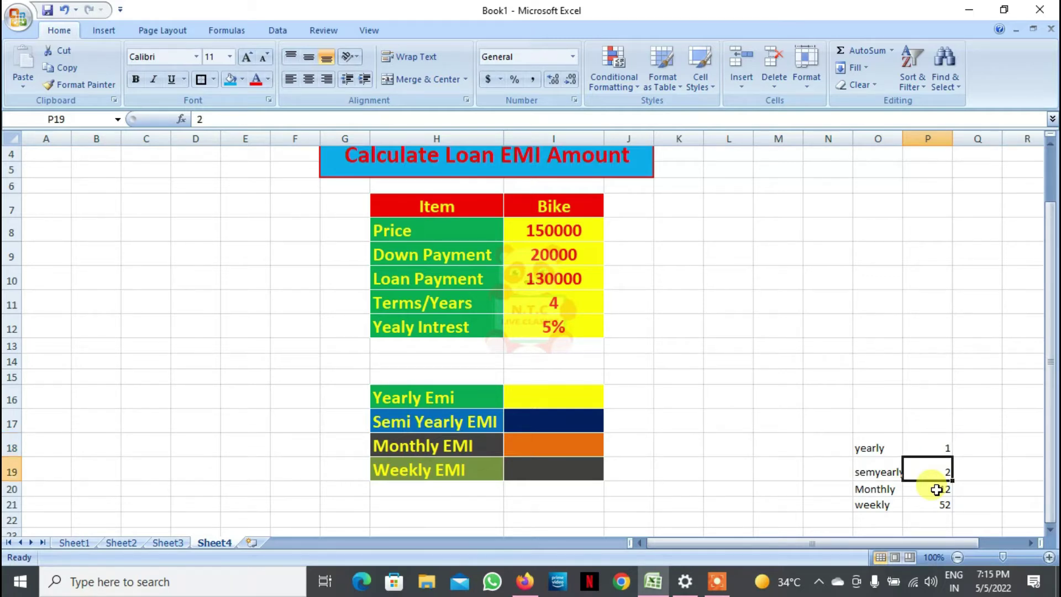
{"action": "key", "text": "Down"}
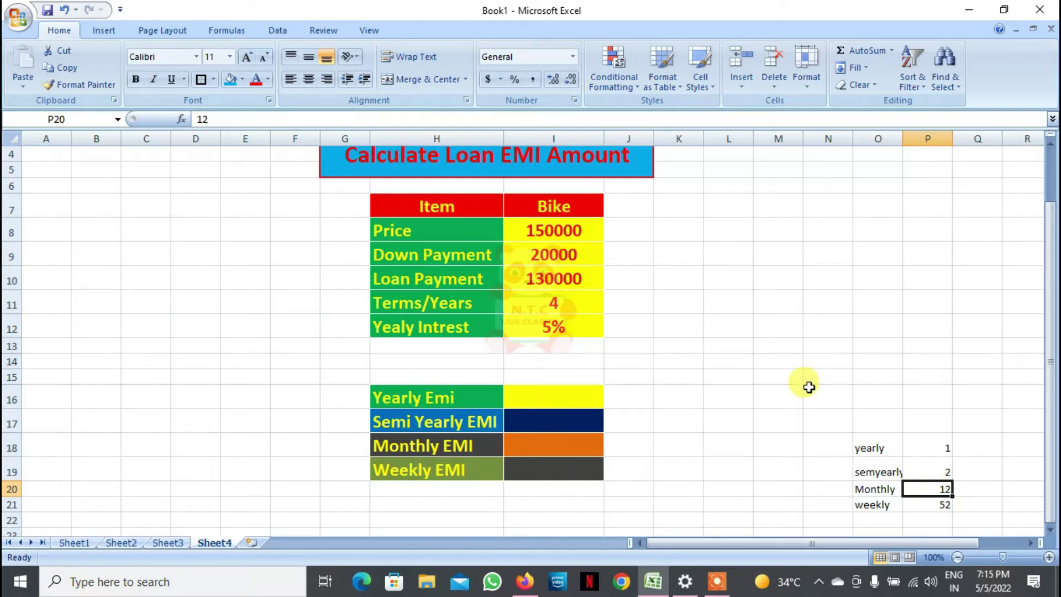
- Enter 4 in Q19, next to the semyearly value of 2
{"action": "left_click", "coordinate": [977, 473]}
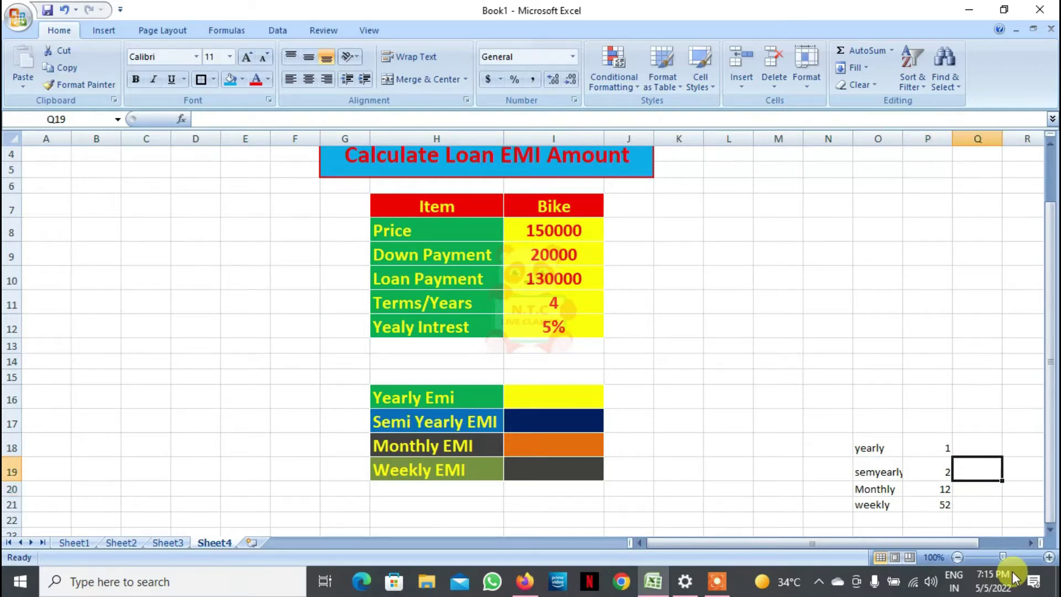
{"action": "type", "text": "4"}
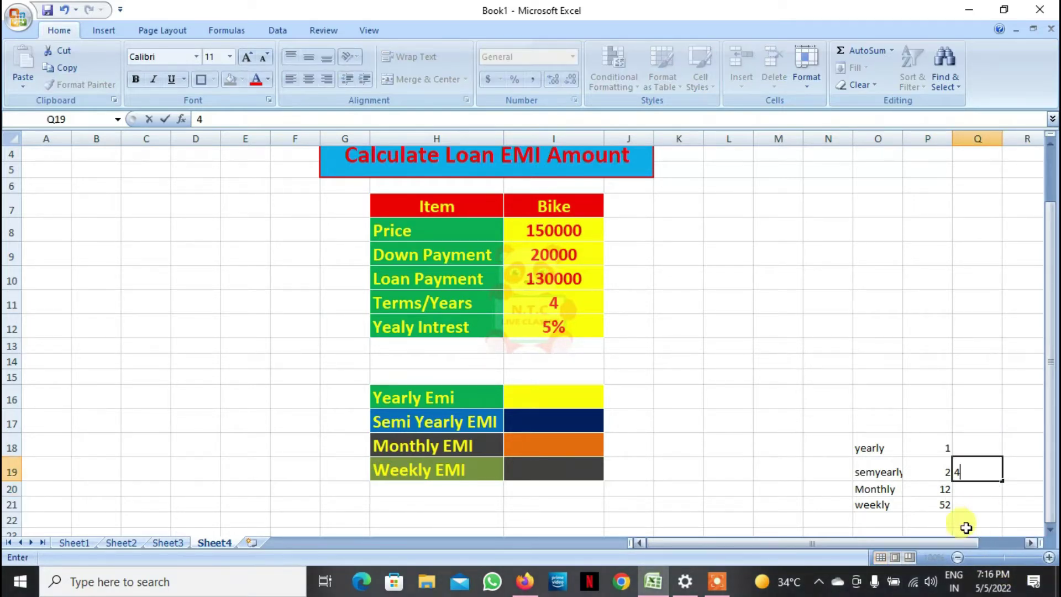
{"action": "left_click", "coordinate": [1031, 479]}
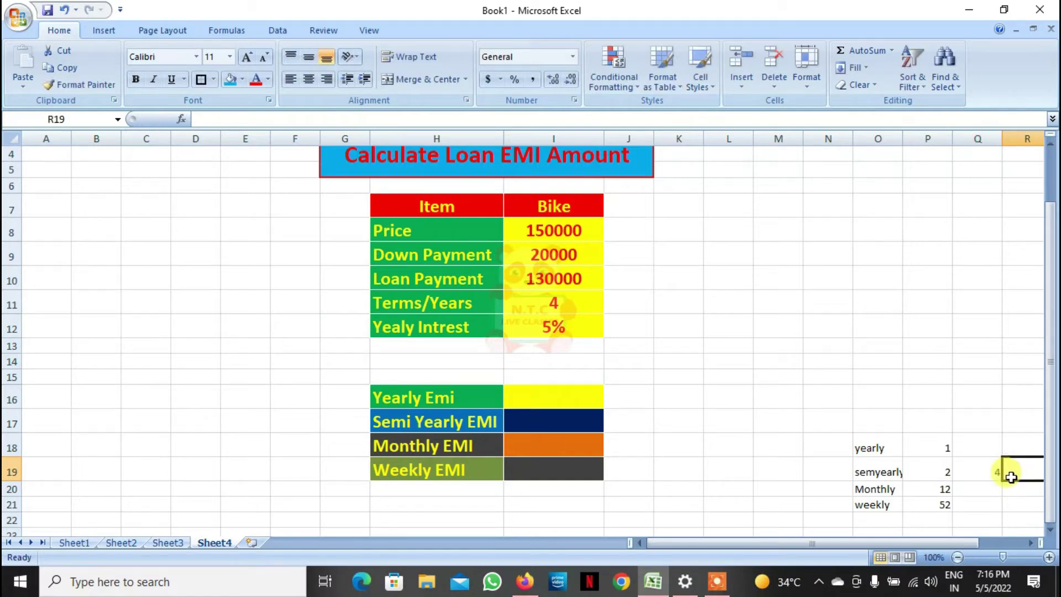
{"action": "left_click", "coordinate": [982, 491]}
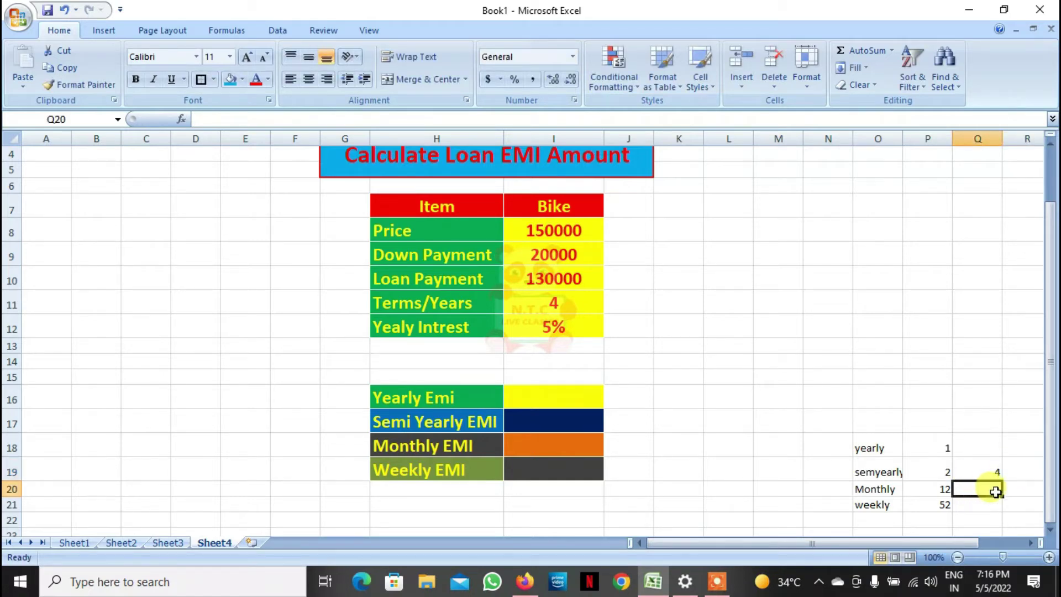
{"action": "left_click", "coordinate": [1015, 490]}
{"action": "left_click", "coordinate": [978, 504]}
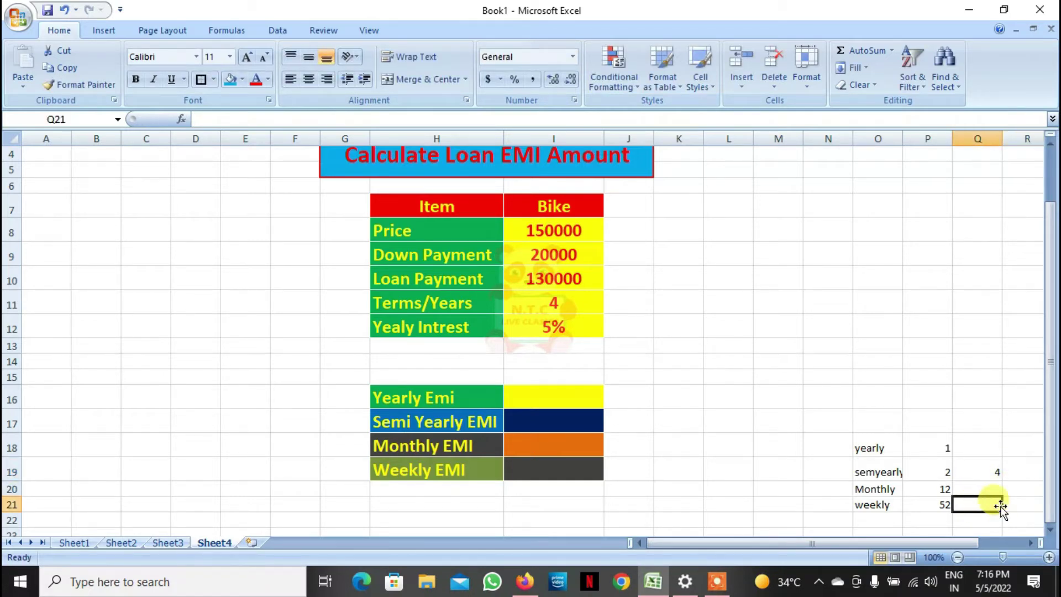
{"action": "left_click", "coordinate": [1017, 506]}
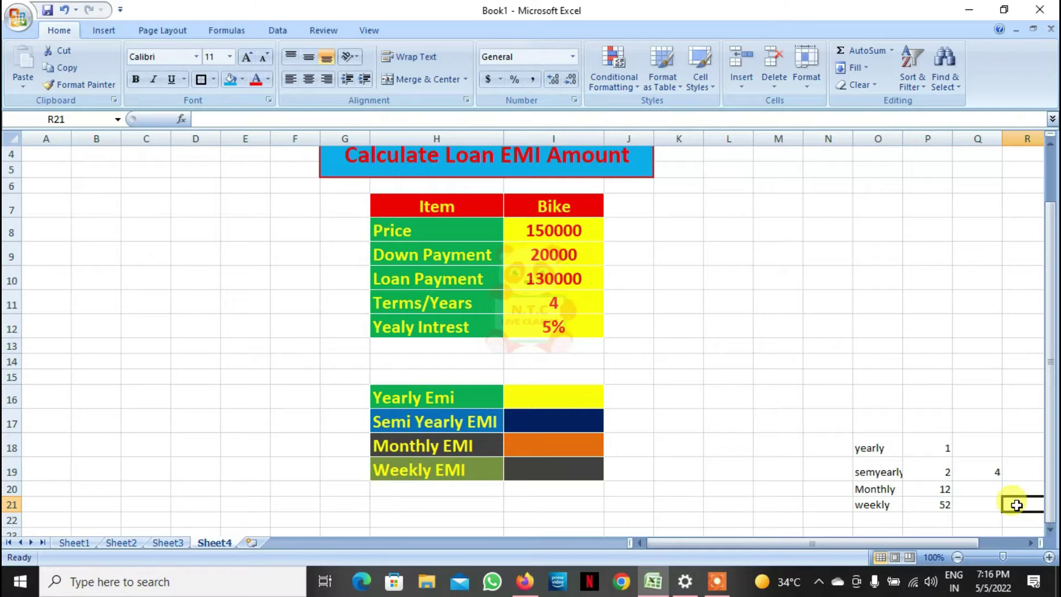
{"action": "left_click", "coordinate": [989, 447]}
{"action": "left_click", "coordinate": [991, 475]}
{"action": "left_click", "coordinate": [991, 451]}
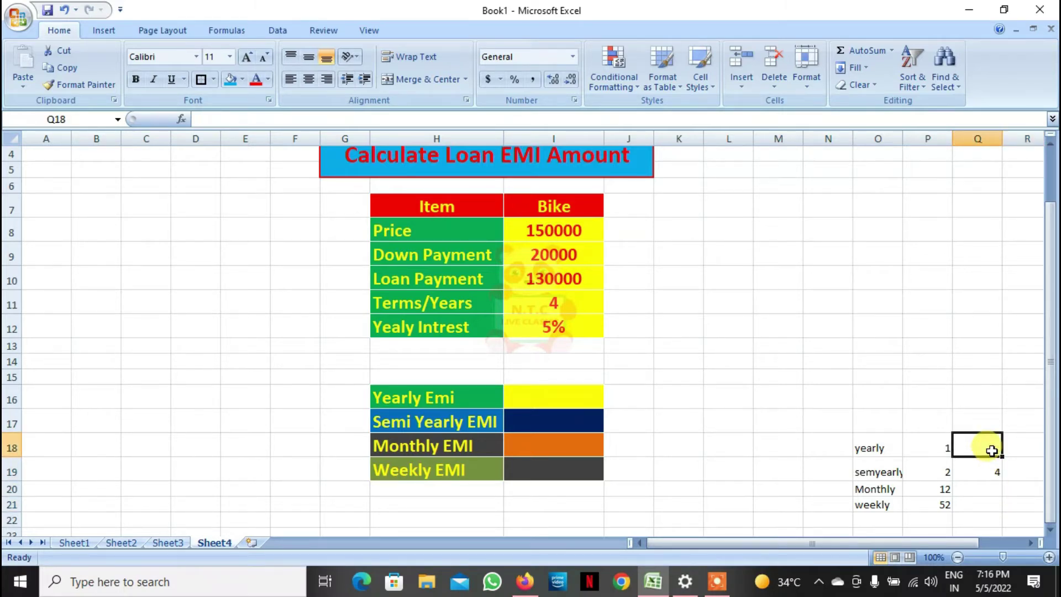
- Clear the 4 from Q19 and enter 4 in Q18 on the yearly row instead
{"action": "left_click", "coordinate": [995, 470]}
{"action": "key", "text": "Delete"}
{"action": "key", "text": "Up"}
{"action": "type", "text": "4"}
{"action": "key", "text": "Tab"}
{"action": "key", "text": "Left"}
{"action": "key", "text": "Right"}
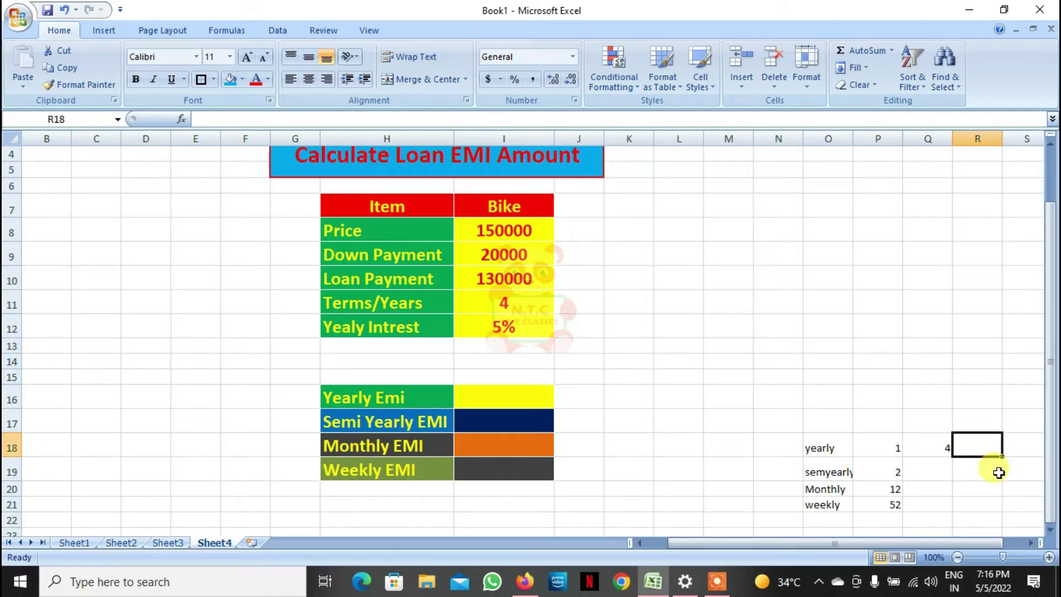
- Enter 4 in R18, and on the semyearly row enter 4 in Q19 and 8 in R19
{"action": "type", "text": "4"}
{"action": "key", "text": "Return"}
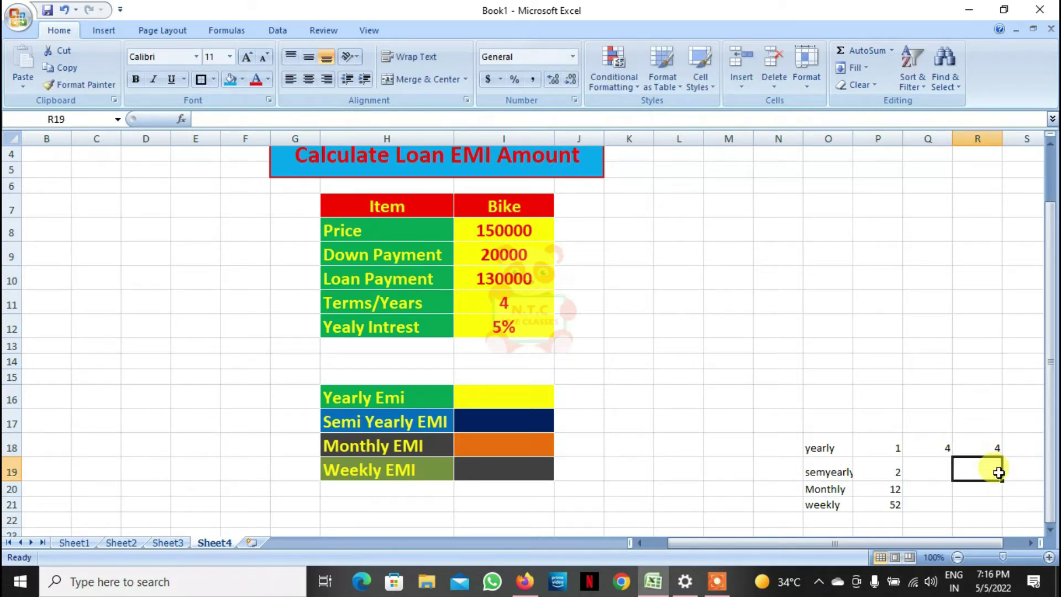
{"action": "key", "text": "Left"}
{"action": "type", "text": "4"}
{"action": "key", "text": "Right"}
{"action": "key", "text": "Return"}
- Replace the value in R18 with the formula =P18*Q18 and fill it down through R21
{"action": "key", "text": "Up"}
{"action": "key", "text": "Up"}
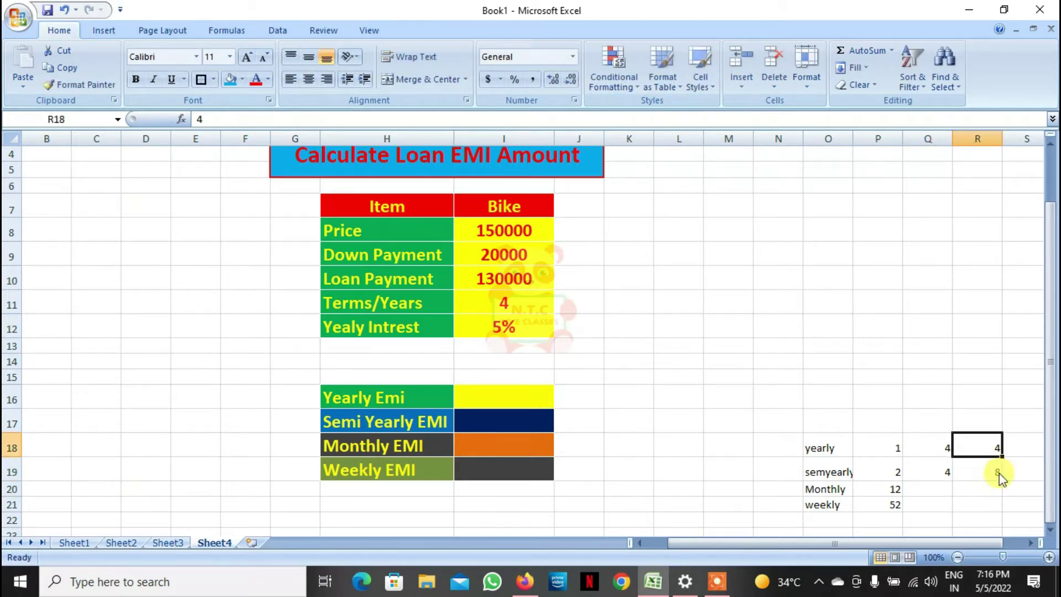
{"action": "key", "text": "Delete"}
{"action": "type", "text": "="}
{"action": "key", "text": "Left"}
{"action": "key", "text": "Left"}
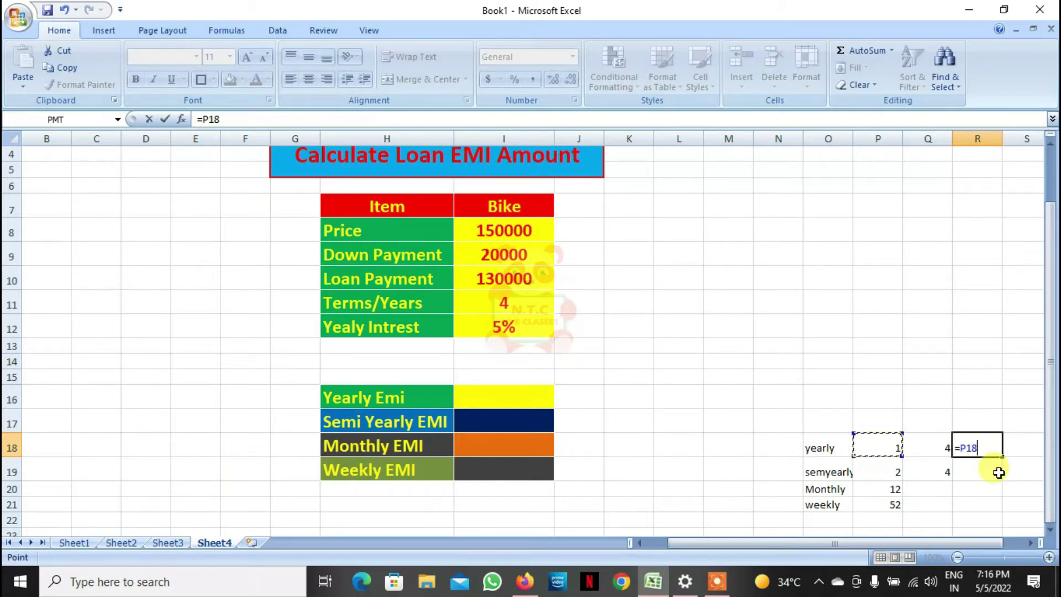
{"action": "type", "text": "*"}
{"action": "key", "text": "Left"}
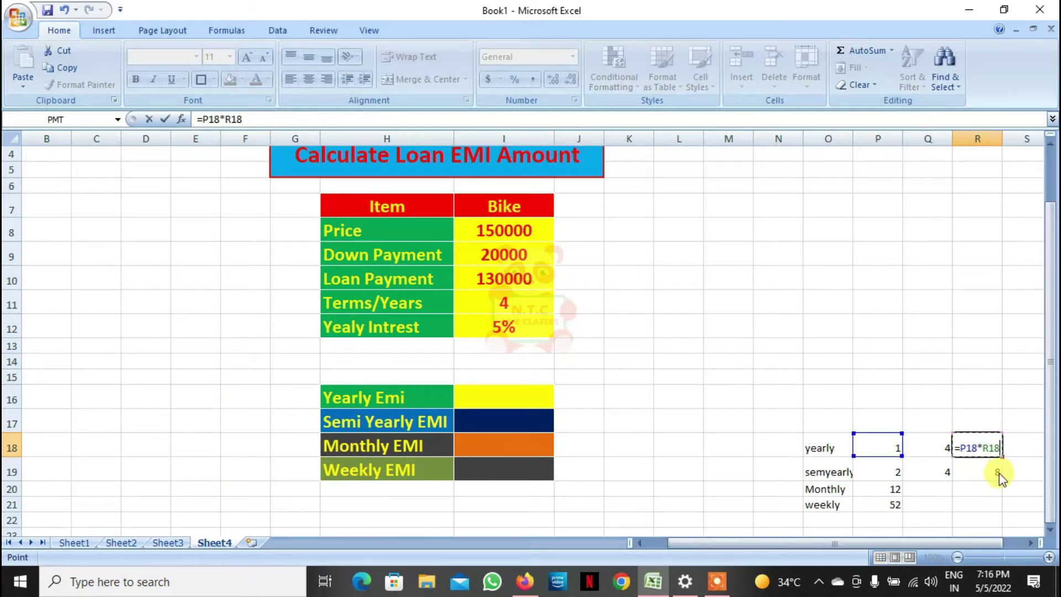
{"action": "key", "text": "Return"}
{"action": "key", "text": "Up"}
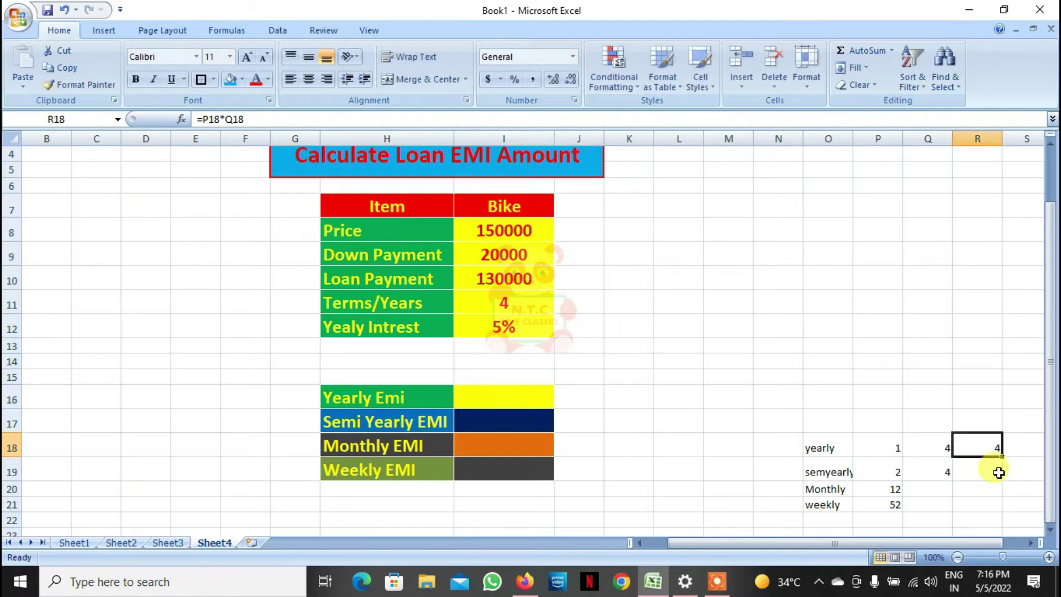
{"action": "left_click_drag", "start_coordinate": [1000, 457], "coordinate": [998, 512]}
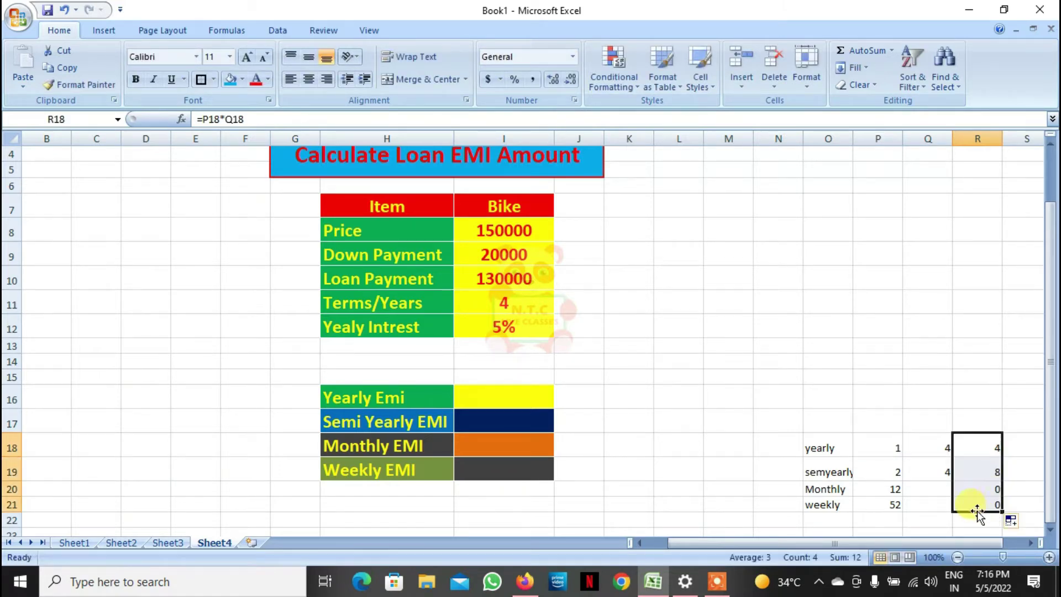
- Enter 4 in Q20 for the Monthly row and 4 in Q21 for the weekly row
{"action": "left_click", "coordinate": [932, 487]}
{"action": "type", "text": "4"}
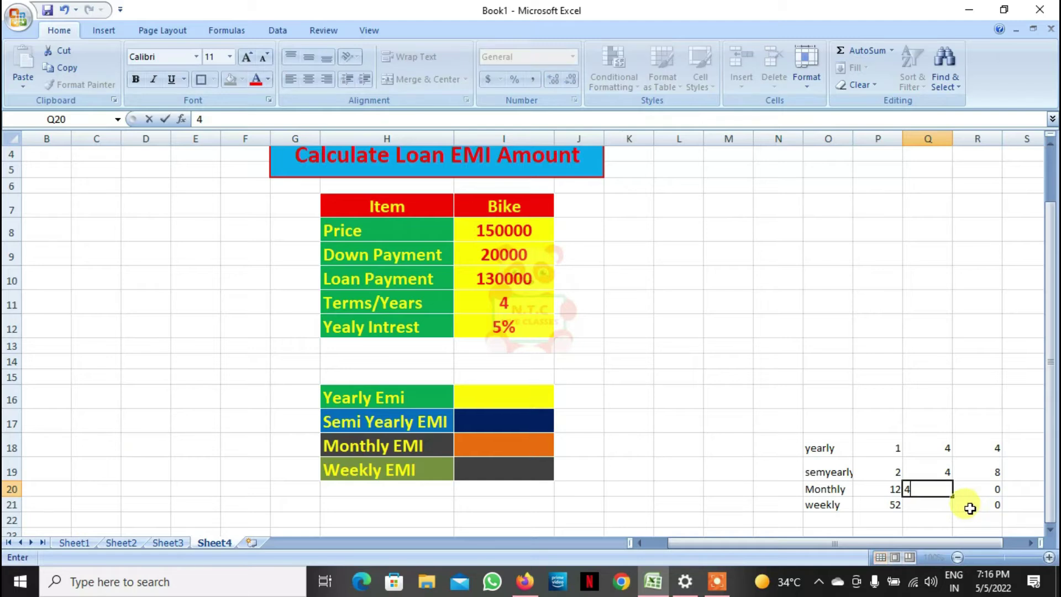
{"action": "key", "text": "Return"}
{"action": "type", "text": "4"}
{"action": "key", "text": "Return"}
- Review the multiplication formulas in R18 through R21 for the yearly, semyearly, Monthly and weekly rows
{"action": "key", "text": "Up"}
{"action": "key", "text": "Up"}
{"action": "key", "text": "Right"}
{"action": "key", "text": "Up"}
{"action": "key", "text": "Up"}
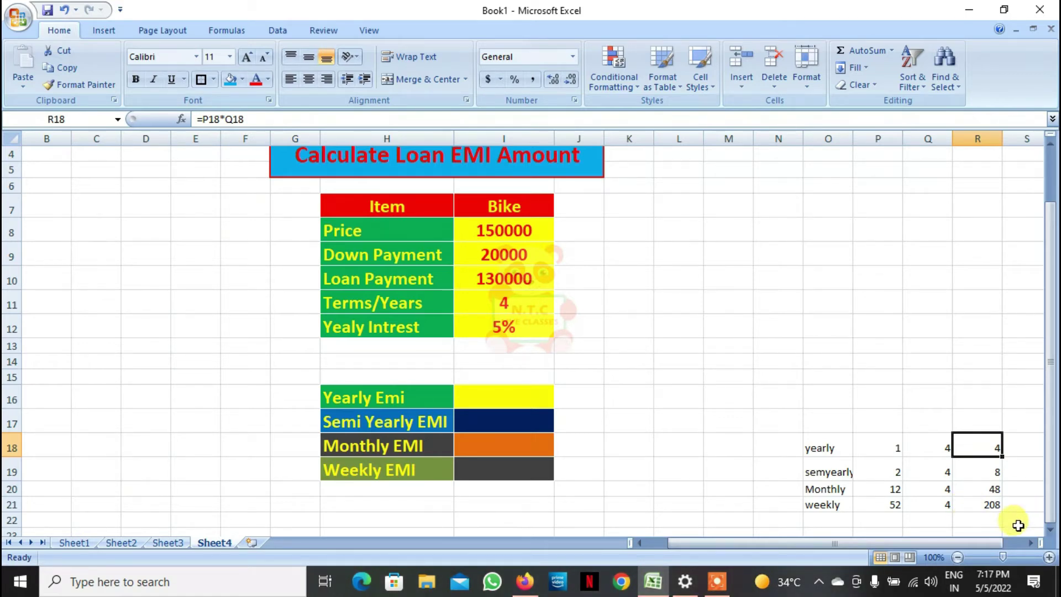
{"action": "left_click", "coordinate": [995, 467]}
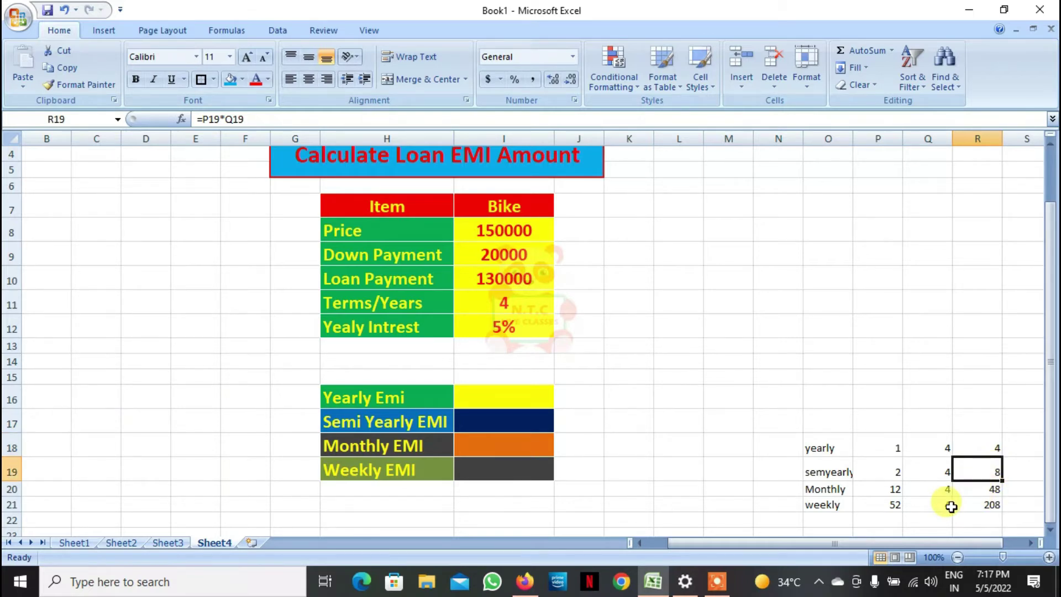
{"action": "left_click", "coordinate": [999, 489]}
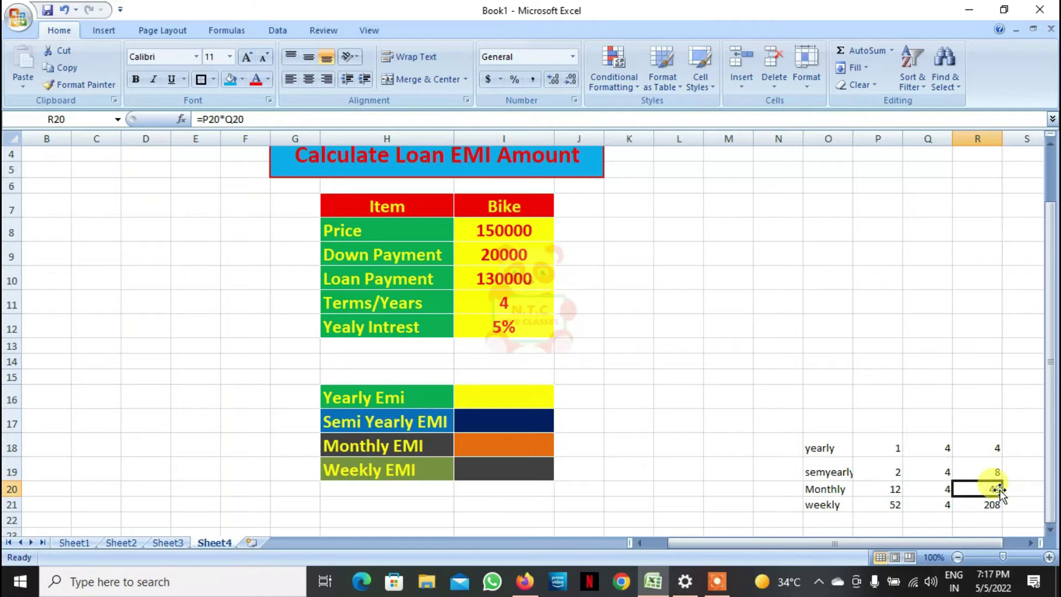
{"action": "left_click", "coordinate": [996, 505]}
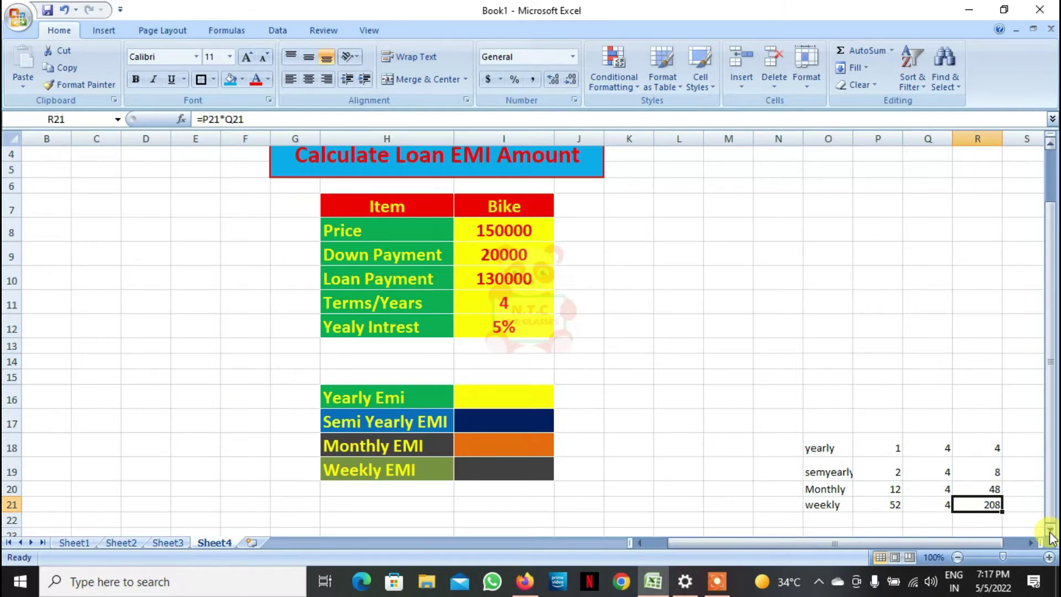
- Move the helper table from O18:R21 to the range starting at N10
{"action": "left_click", "coordinate": [479, 394]}
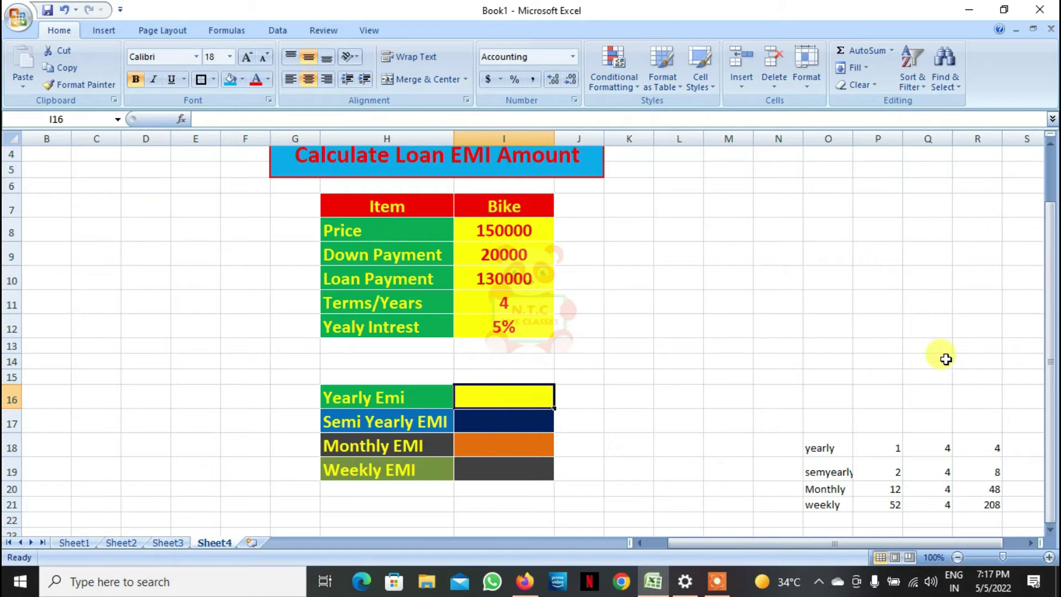
{"action": "left_click_drag", "start_coordinate": [830, 438], "coordinate": [984, 498]}
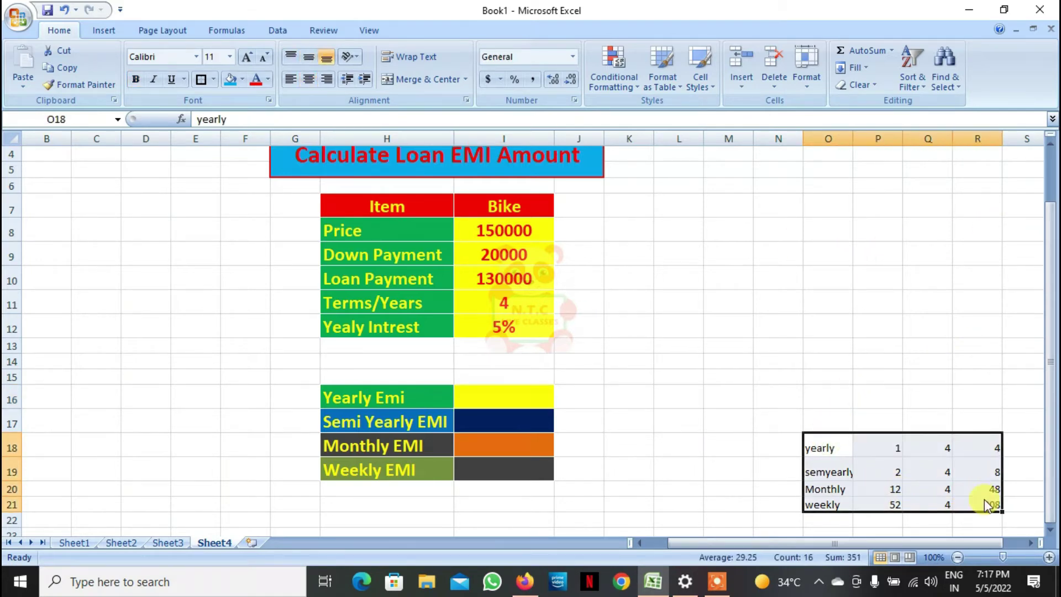
{"action": "key", "text": "ctrl+x"}
{"action": "left_click", "coordinate": [793, 279]}
{"action": "key", "text": "ctrl+v"}
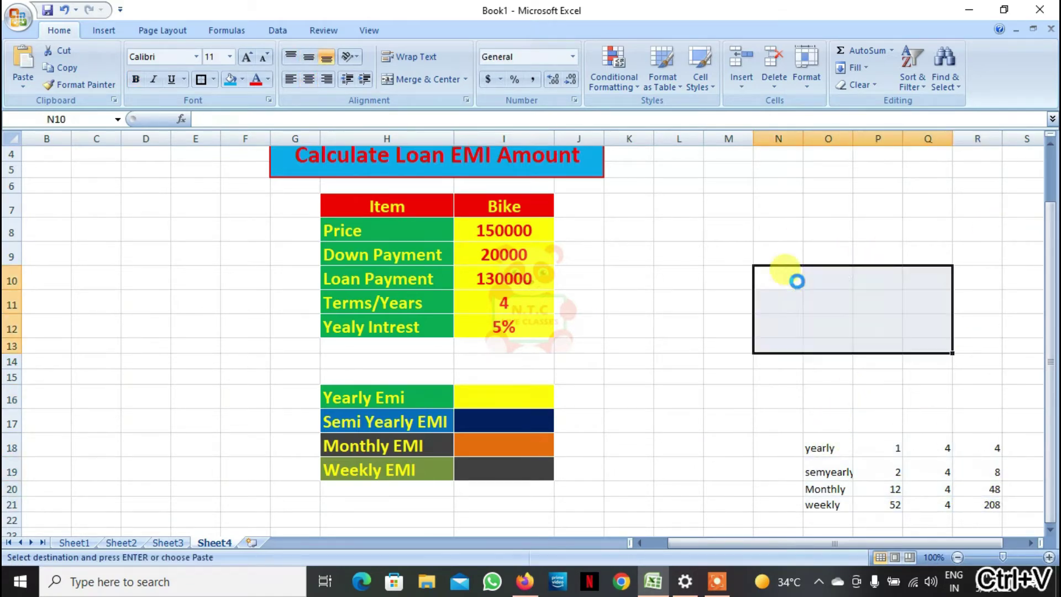
{"action": "left_click_drag", "start_coordinate": [1052, 246], "coordinate": [1050, 221]}
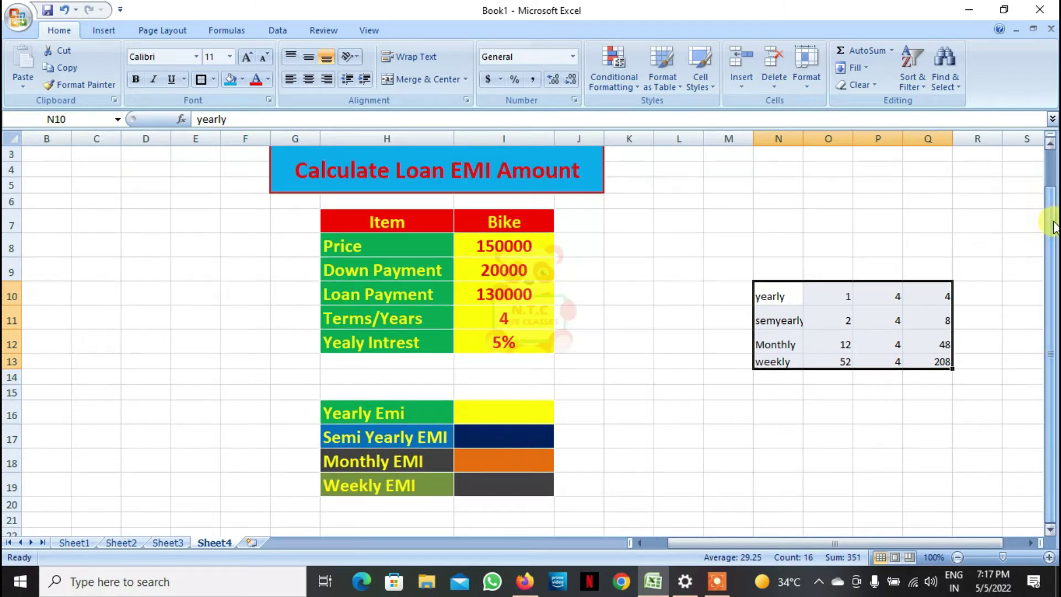
- Enter =PMT(I12,I11,I10) in I16 for the Yearly Emi and widen column I slightly
{"action": "left_click", "coordinate": [474, 406]}
{"action": "double_click", "coordinate": [473, 406]}
{"action": "key", "text": "Escape"}
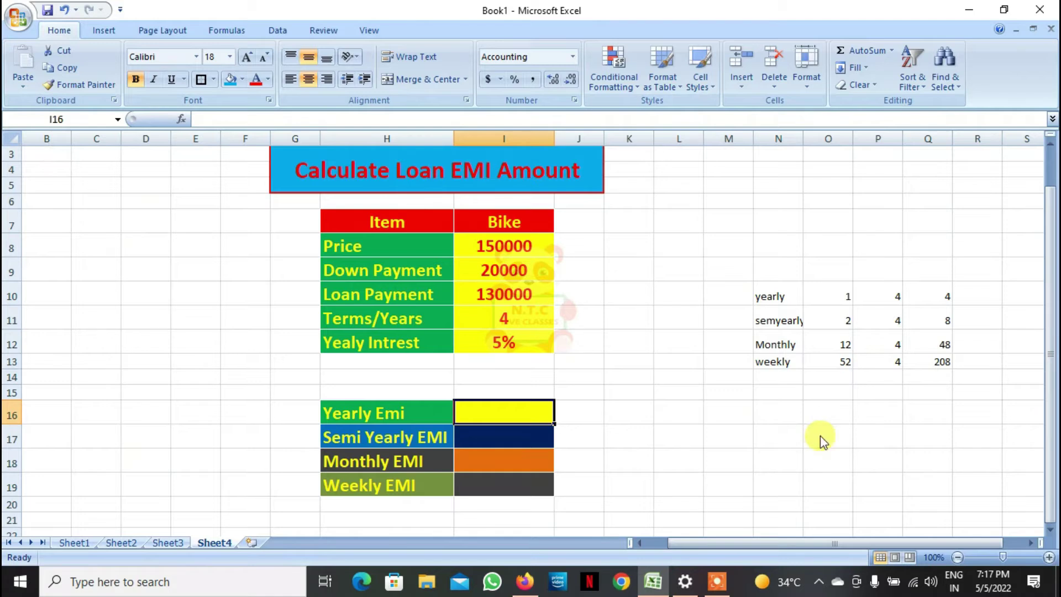
{"action": "type", "text": "=pmt"}
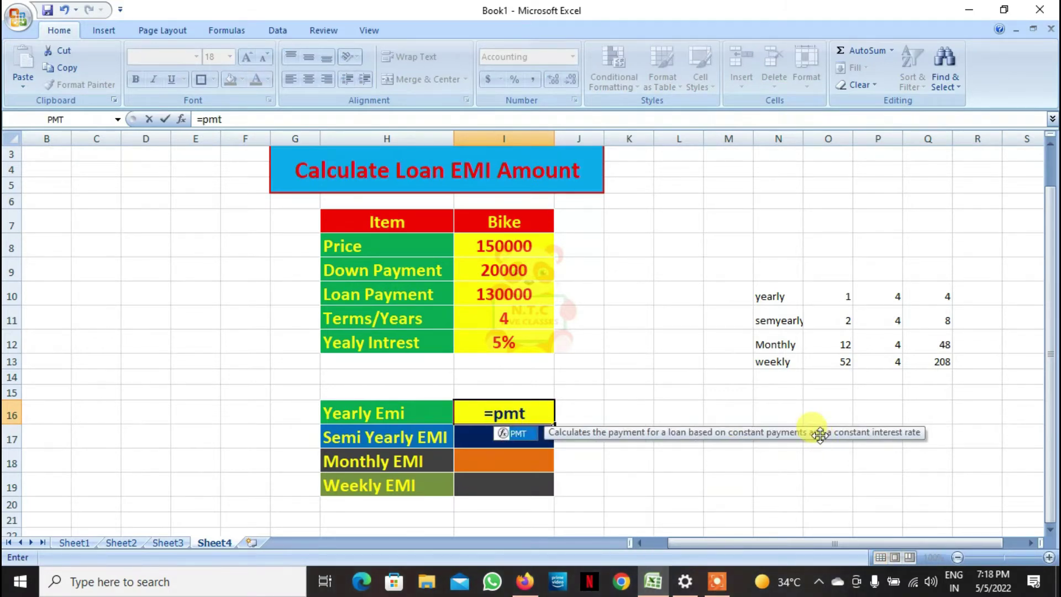
{"action": "type", "text": "("}
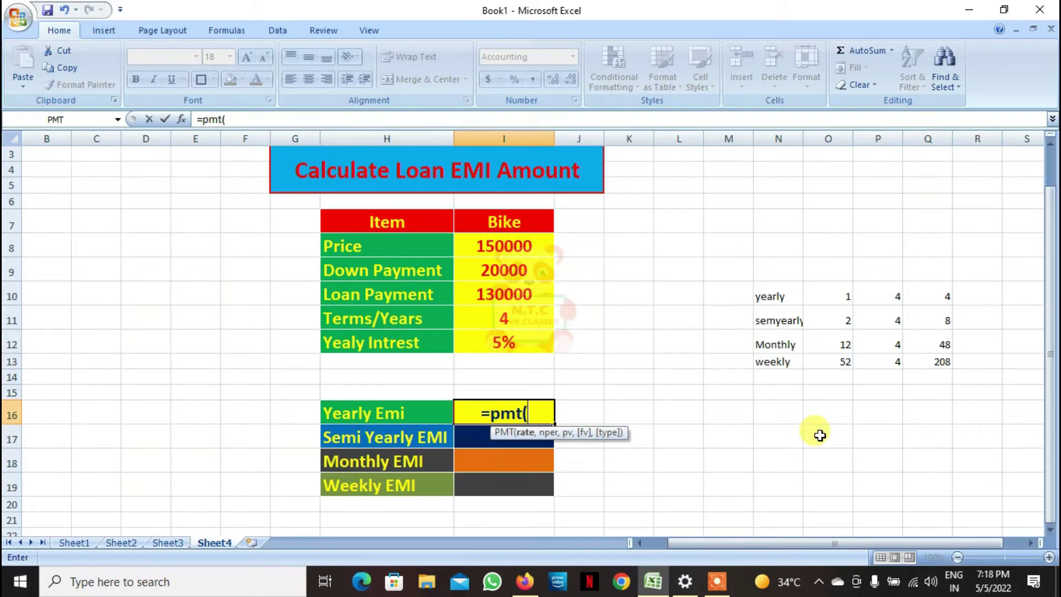
{"action": "left_click", "coordinate": [499, 342]}
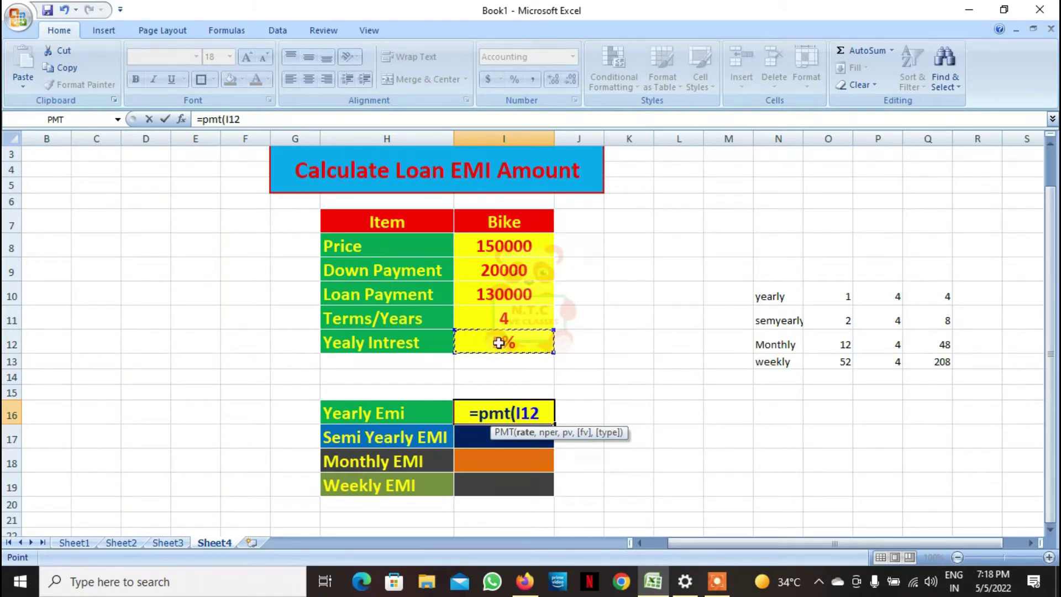
{"action": "type", "text": ","}
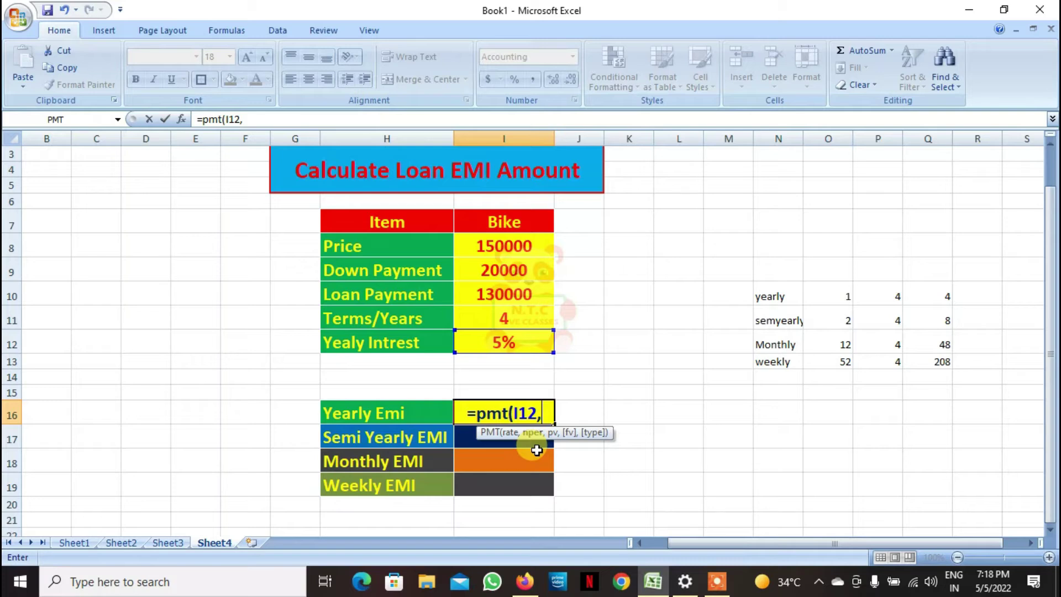
{"action": "left_click", "coordinate": [499, 316]}
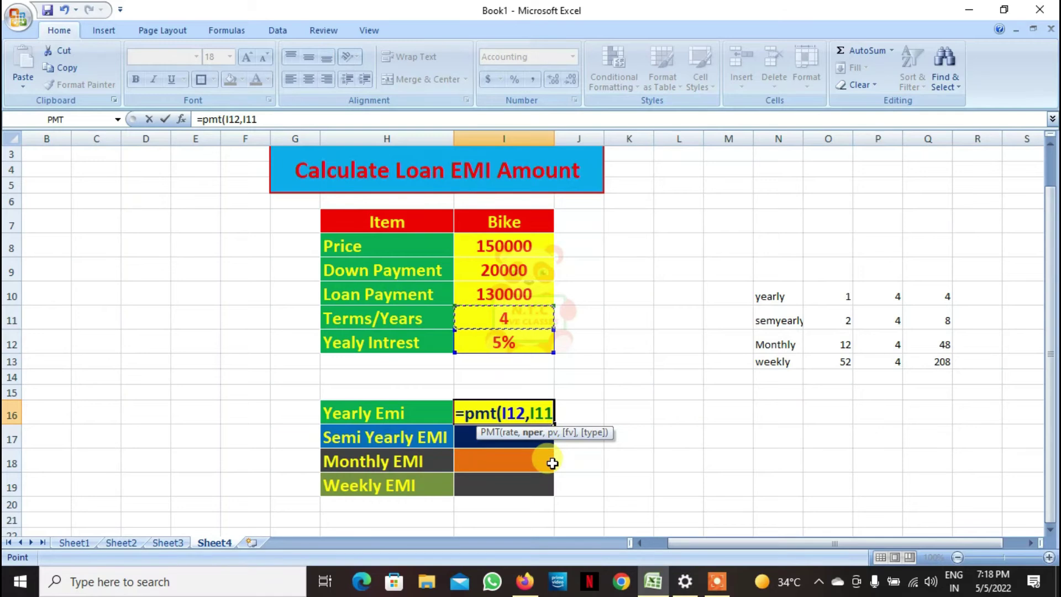
{"action": "type", "text": ","}
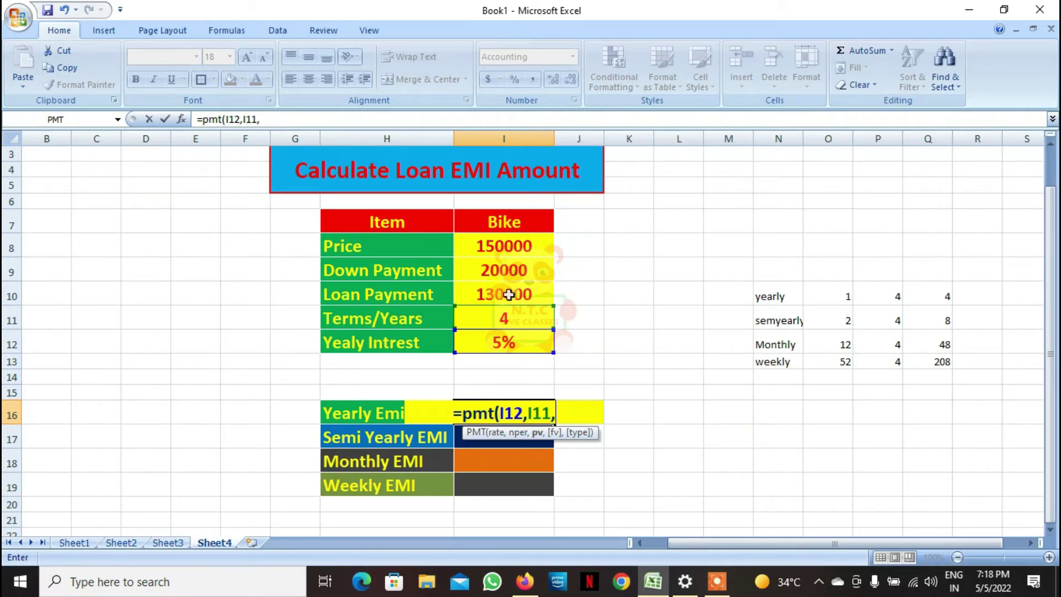
{"action": "left_click", "coordinate": [509, 294]}
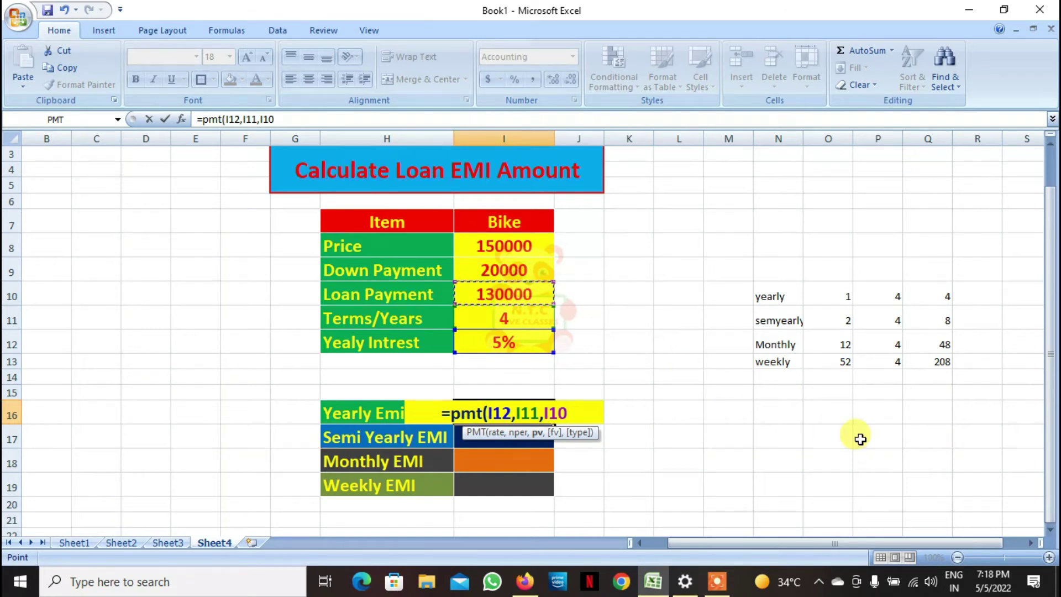
{"action": "type", "text": ")"}
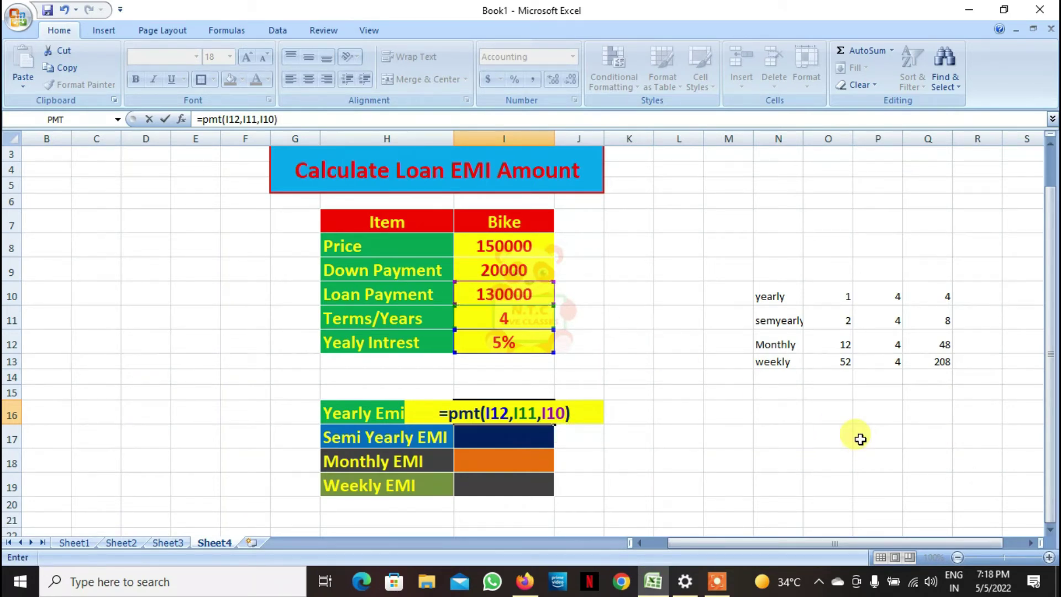
{"action": "key", "text": "Left"}
{"action": "key", "text": "Right"}
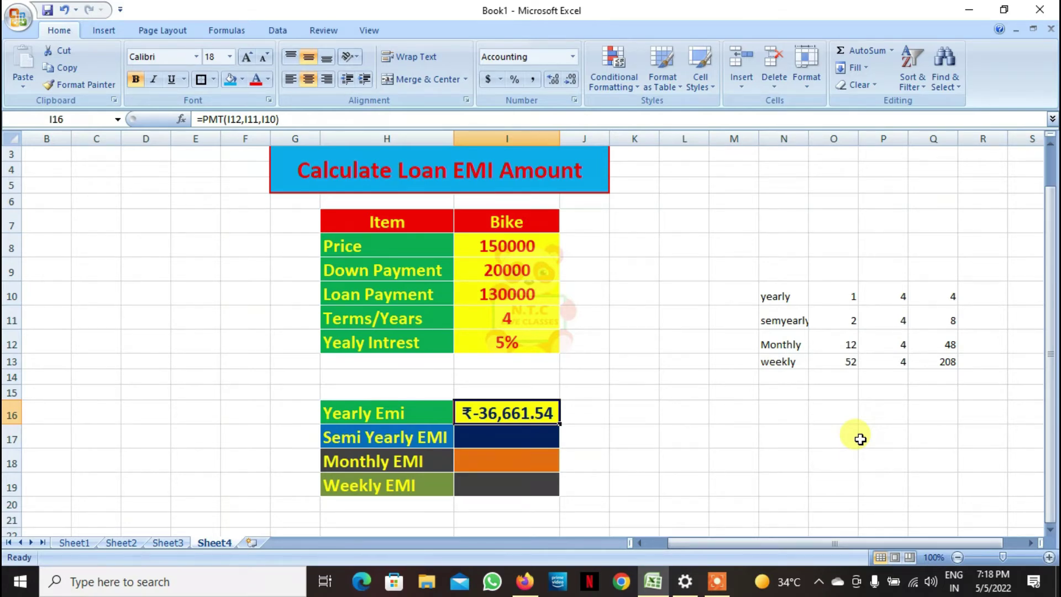
{"action": "left_click_drag", "start_coordinate": [559, 138], "coordinate": [579, 141]}
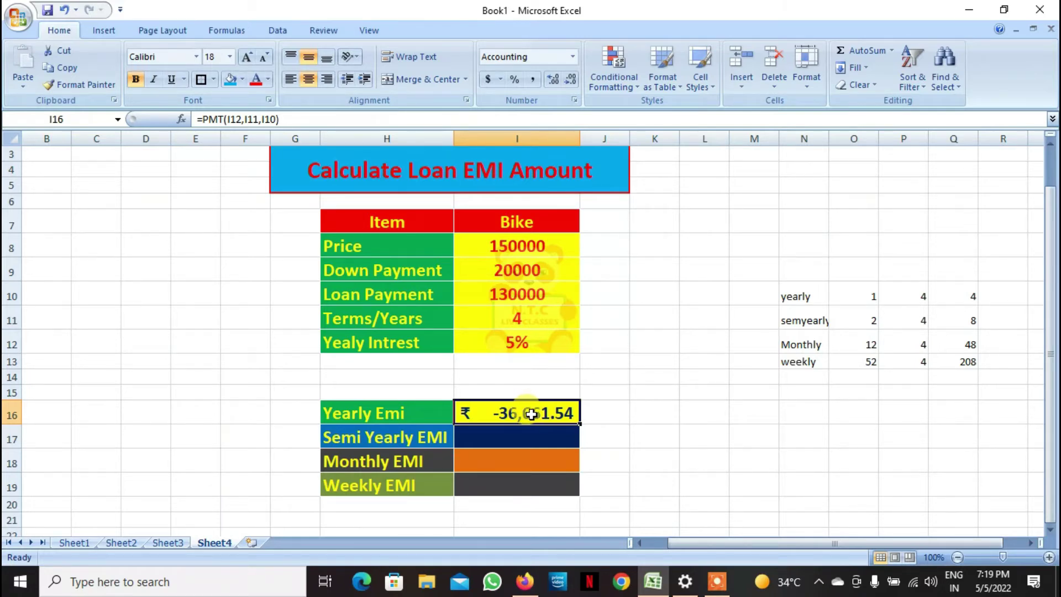
- Negate the Yearly Emi formula in I16 so that it reads =-PMT(I12,I11,I10)
{"action": "double_click", "coordinate": [530, 415]}
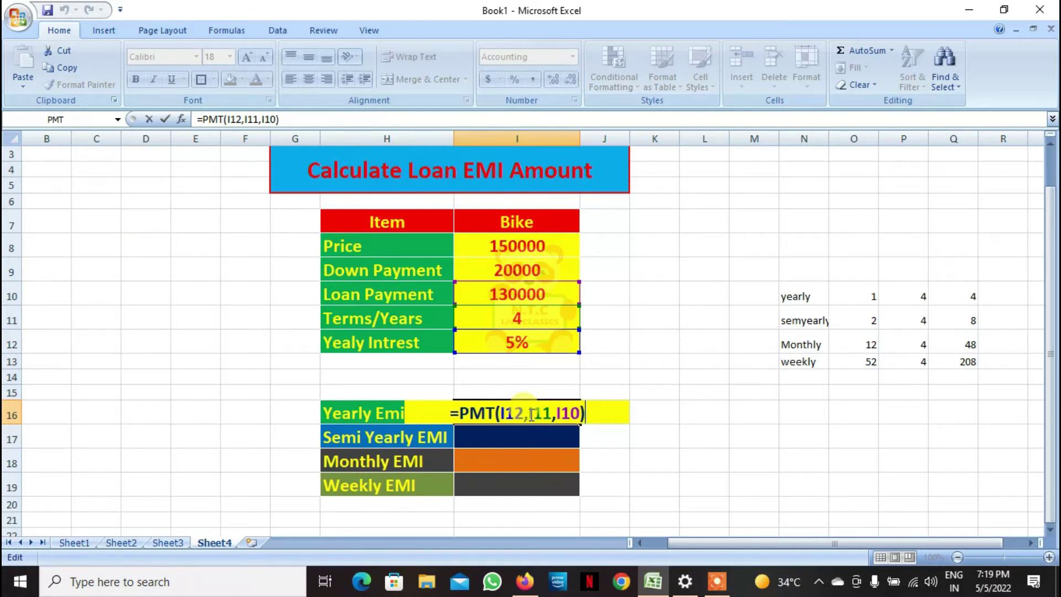
{"action": "key", "text": "Left"}
{"action": "key", "text": "Left"}
{"action": "key", "text": "Left"}
{"action": "key", "text": "Left"}
{"action": "key", "text": "Left"}
{"action": "key", "text": "Left"}
{"action": "key", "text": "Left"}
{"action": "key", "text": "Left"}
{"action": "key", "text": "Left"}
{"action": "key", "text": "Left"}
{"action": "key", "text": "Left"}
{"action": "key", "text": "Left"}
{"action": "key", "text": "Left"}
{"action": "key", "text": "Left"}
{"action": "key", "text": "Left"}
{"action": "type", "text": "-"}
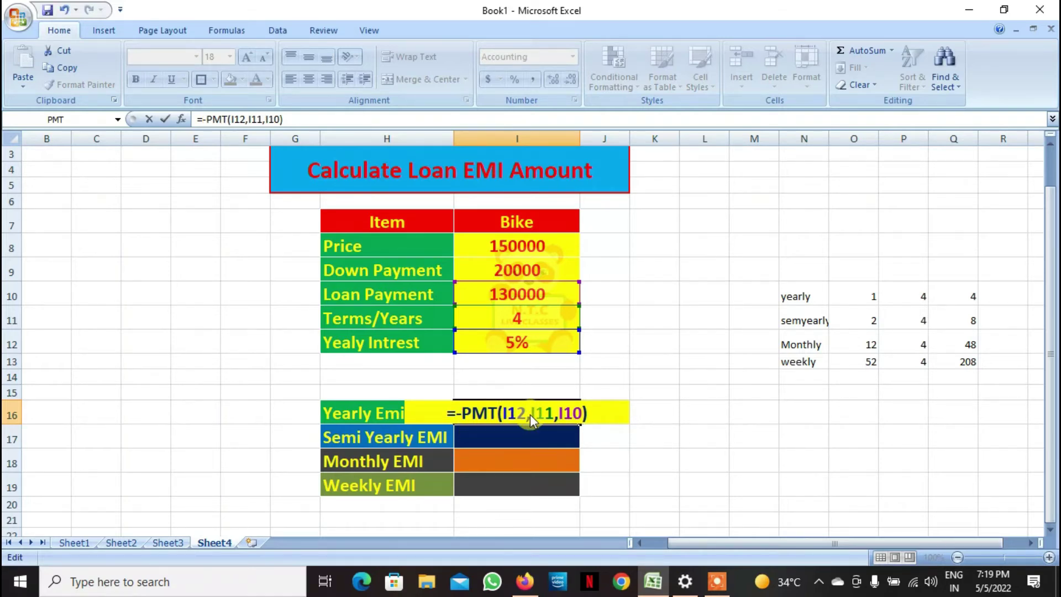
{"action": "key", "text": "Return"}
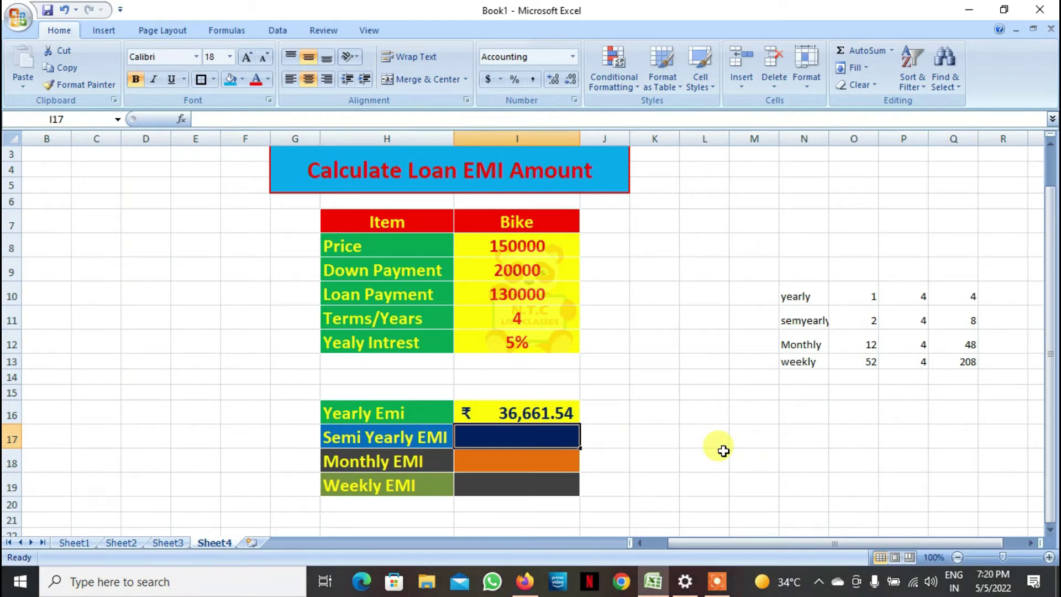
- Autofit column N to its labels and make the helper table N10:Q13 bold
{"action": "double_click", "coordinate": [828, 139]}
{"action": "left_click_drag", "start_coordinate": [795, 284], "coordinate": [959, 362]}
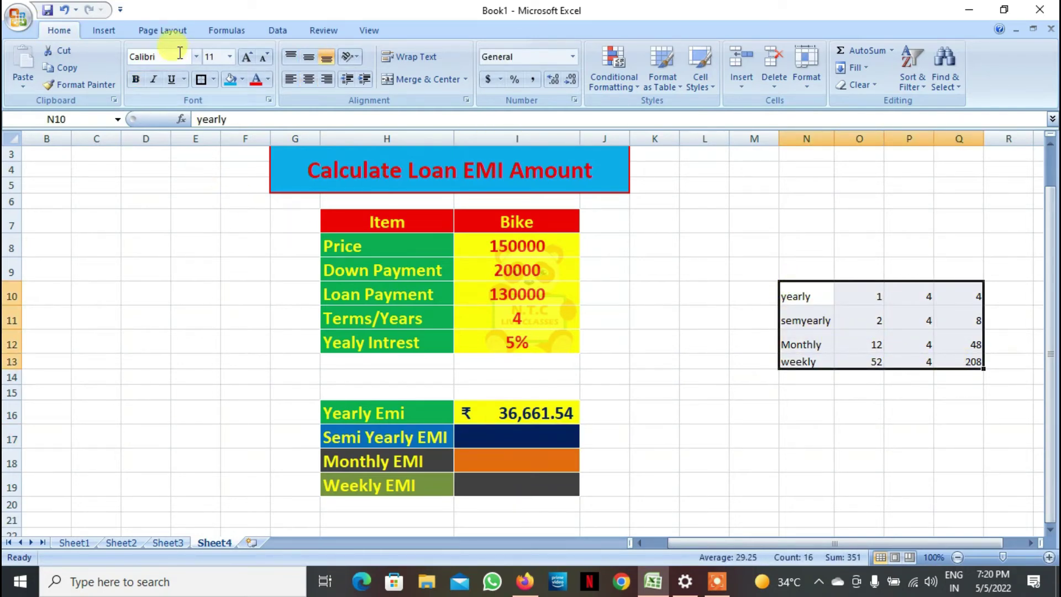
{"action": "left_click", "coordinate": [138, 82]}
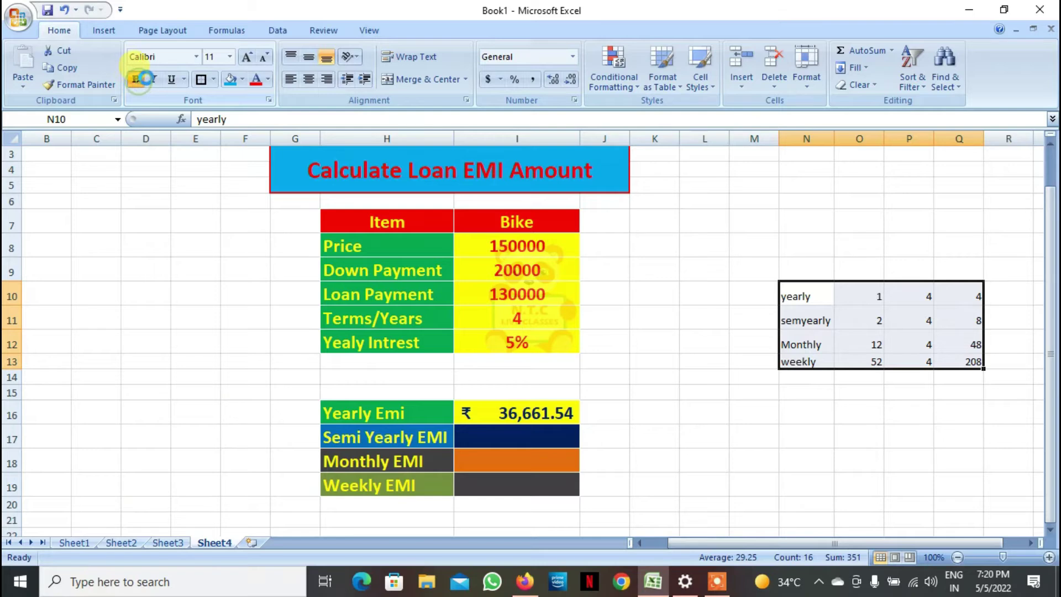
- Apply a thick box border around the helper table N10:Q13 and fill its cells with red
{"action": "left_click", "coordinate": [215, 83]}
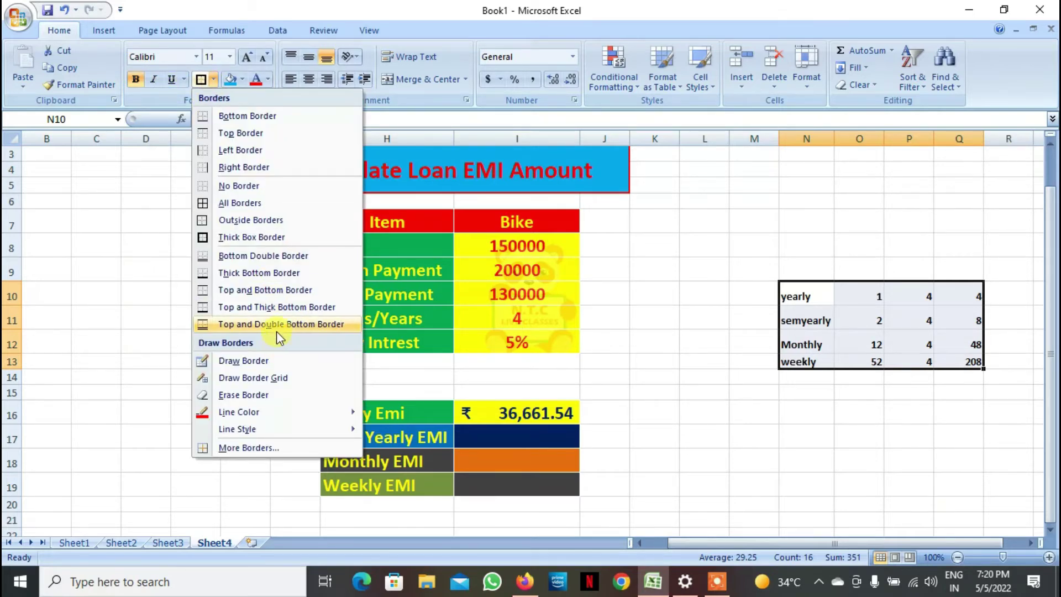
{"action": "left_click", "coordinate": [295, 233]}
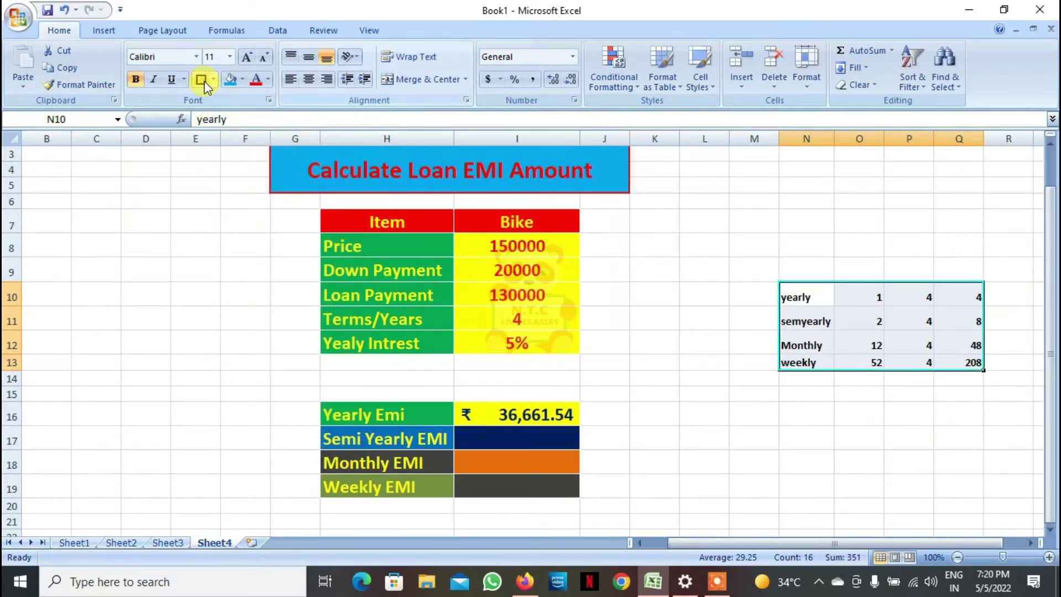
{"action": "left_click", "coordinate": [242, 79]}
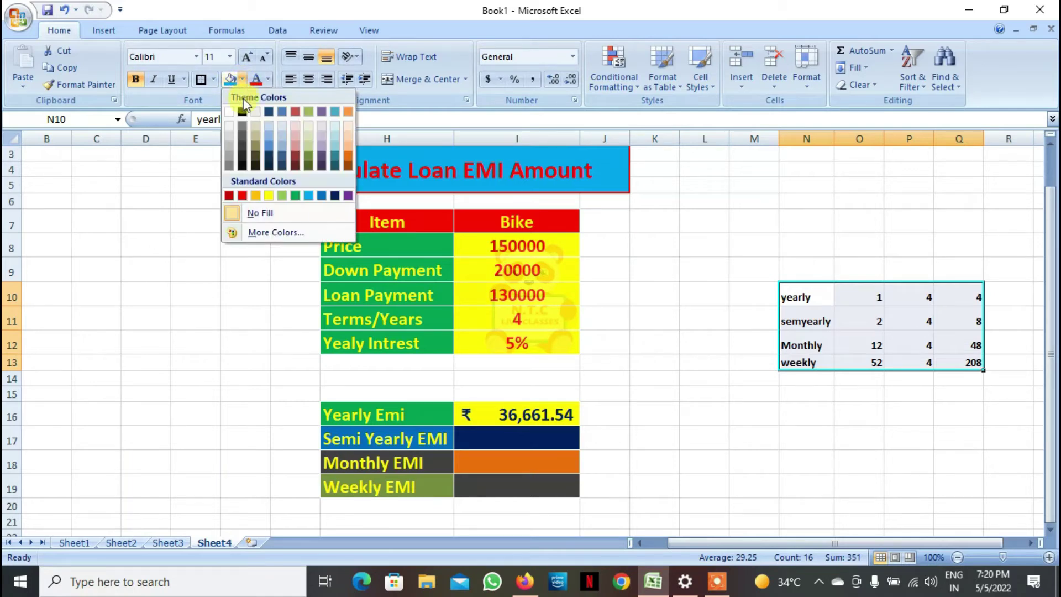
{"action": "left_click", "coordinate": [229, 195]}
- Apply all borders to the helper table N10:Q13 and recolour them with a yellow line colour
{"action": "left_click", "coordinate": [214, 79]}
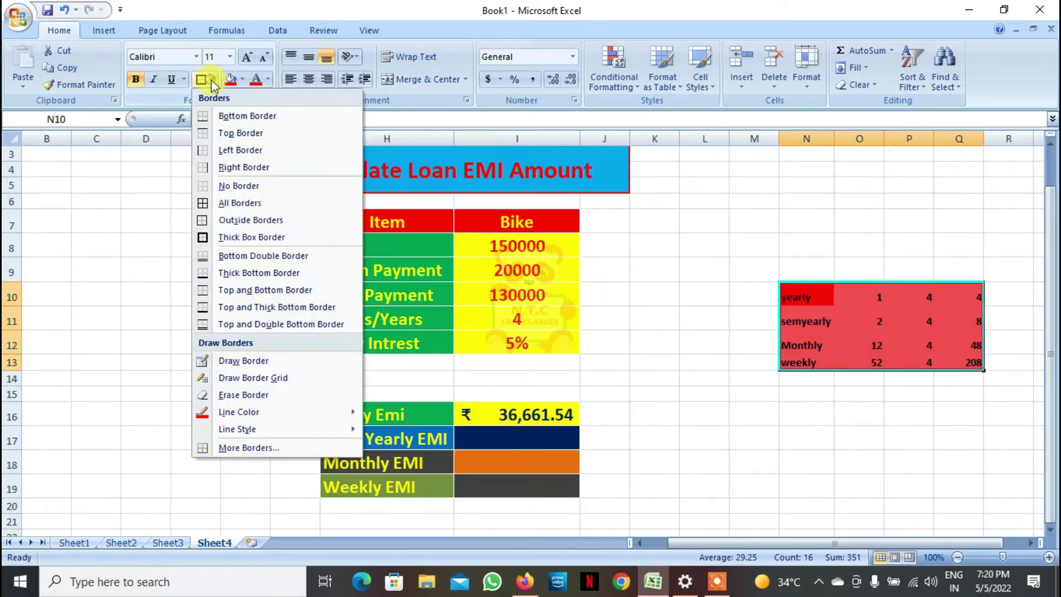
{"action": "left_click", "coordinate": [238, 203]}
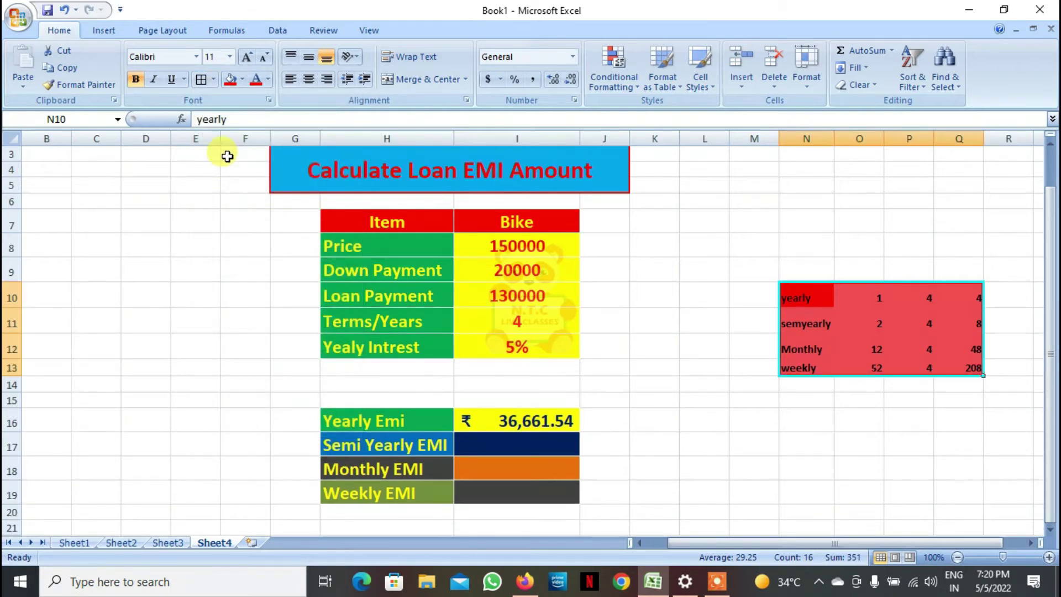
{"action": "left_click", "coordinate": [214, 83]}
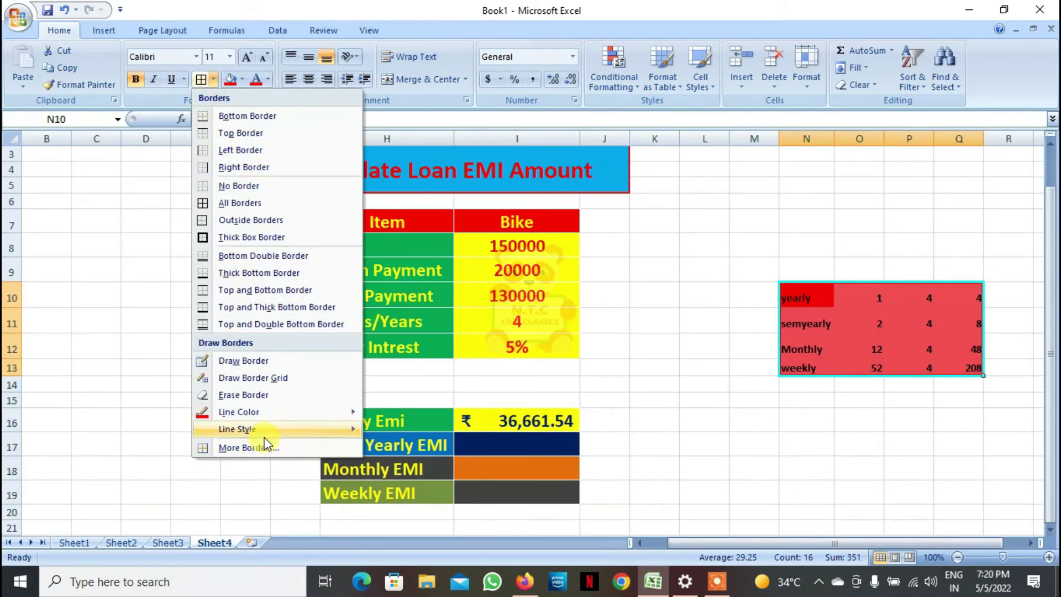
{"action": "mouse_move", "coordinate": [301, 415]}
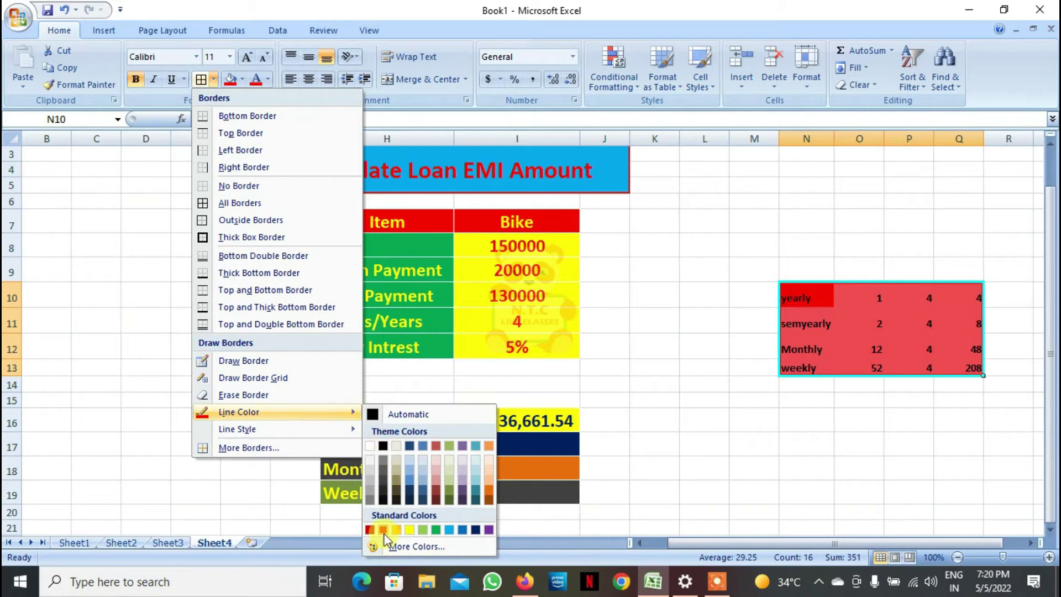
{"action": "left_click", "coordinate": [410, 528]}
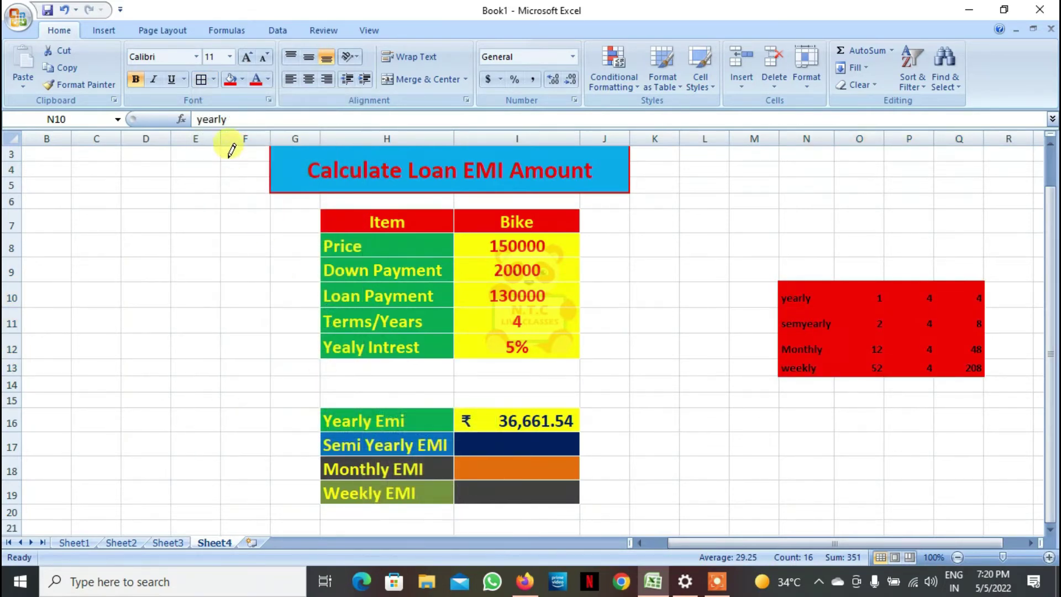
{"action": "left_click", "coordinate": [213, 79]}
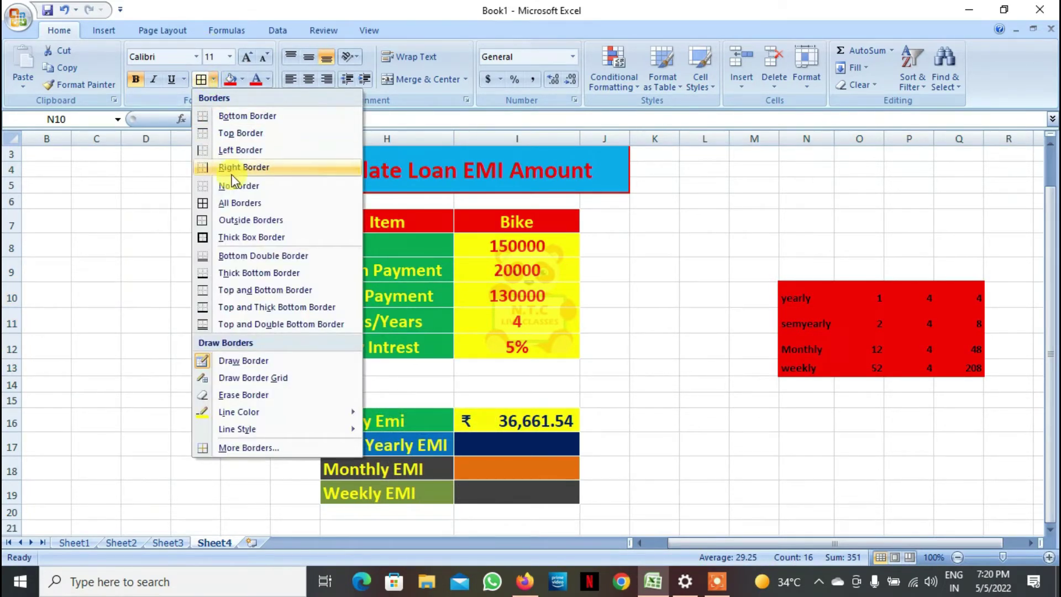
{"action": "left_click", "coordinate": [235, 204]}
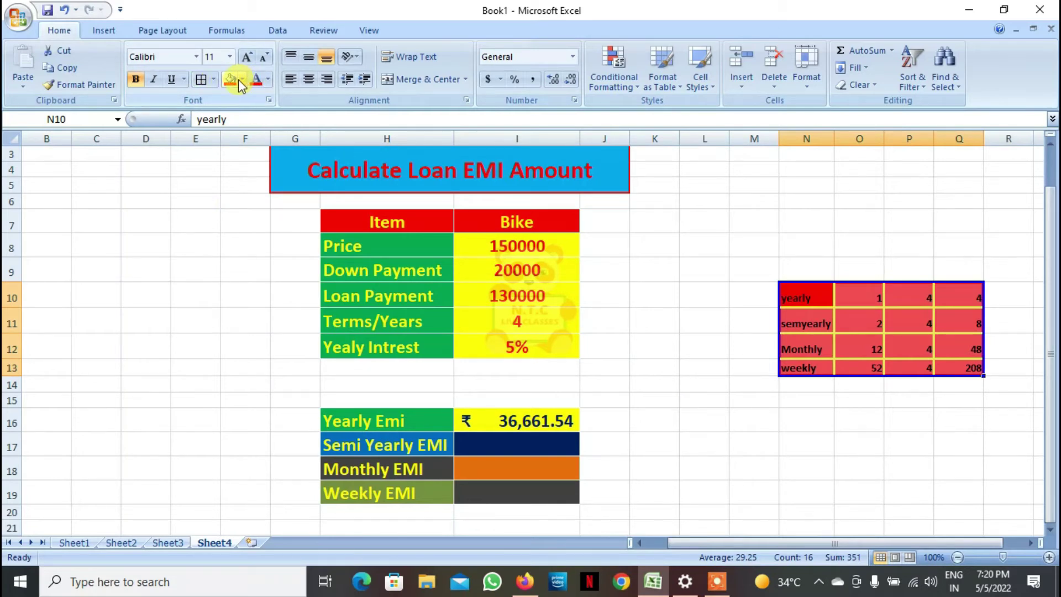
- Increase the helper table's font size to 14 and set its font colour to yellow
{"action": "left_click", "coordinate": [247, 57]}
{"action": "left_click", "coordinate": [246, 57]}
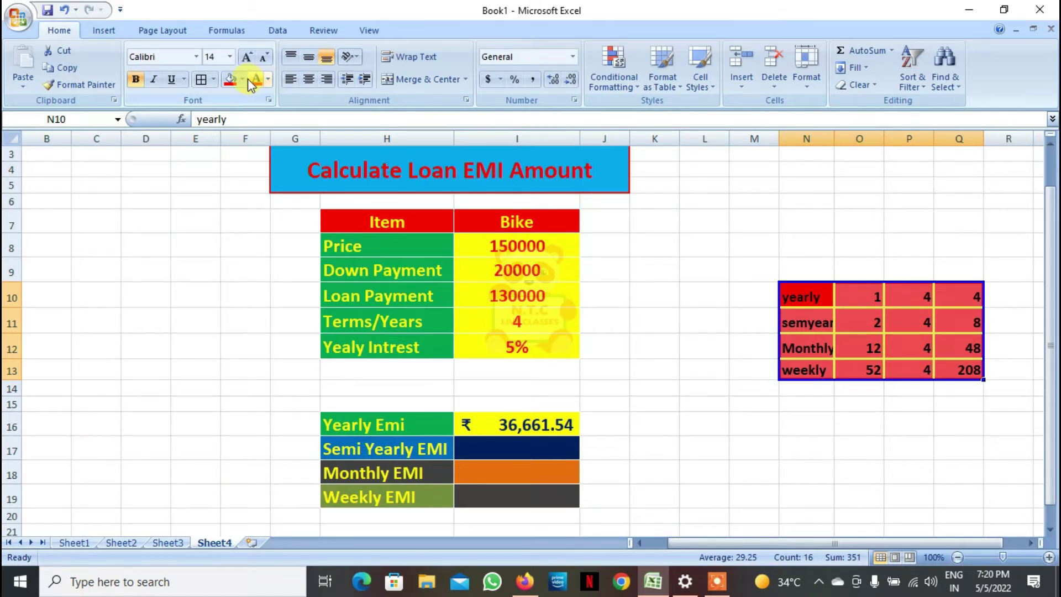
{"action": "left_click", "coordinate": [267, 81]}
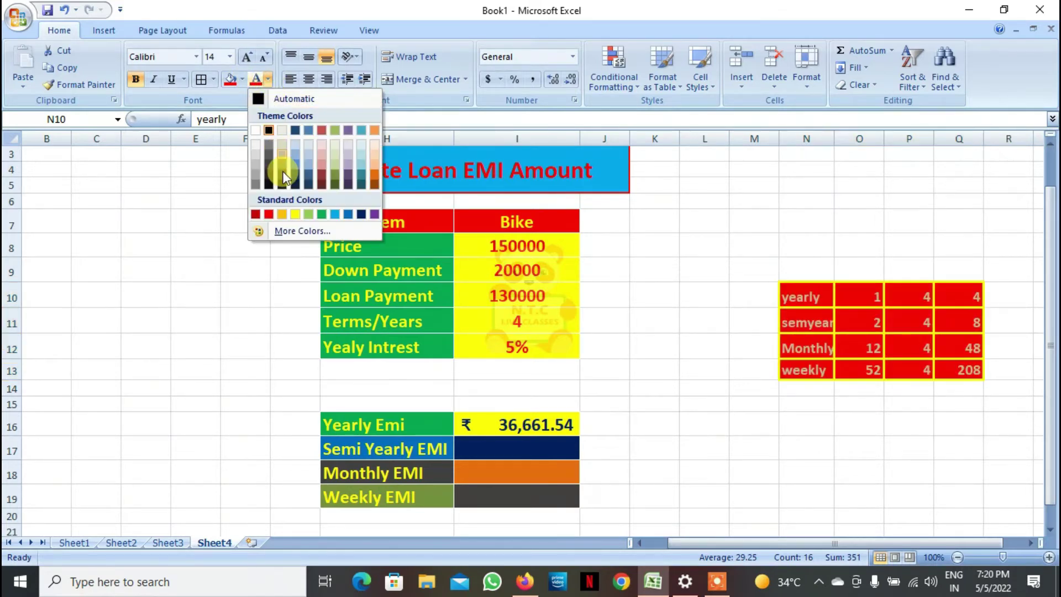
{"action": "left_click", "coordinate": [295, 215]}
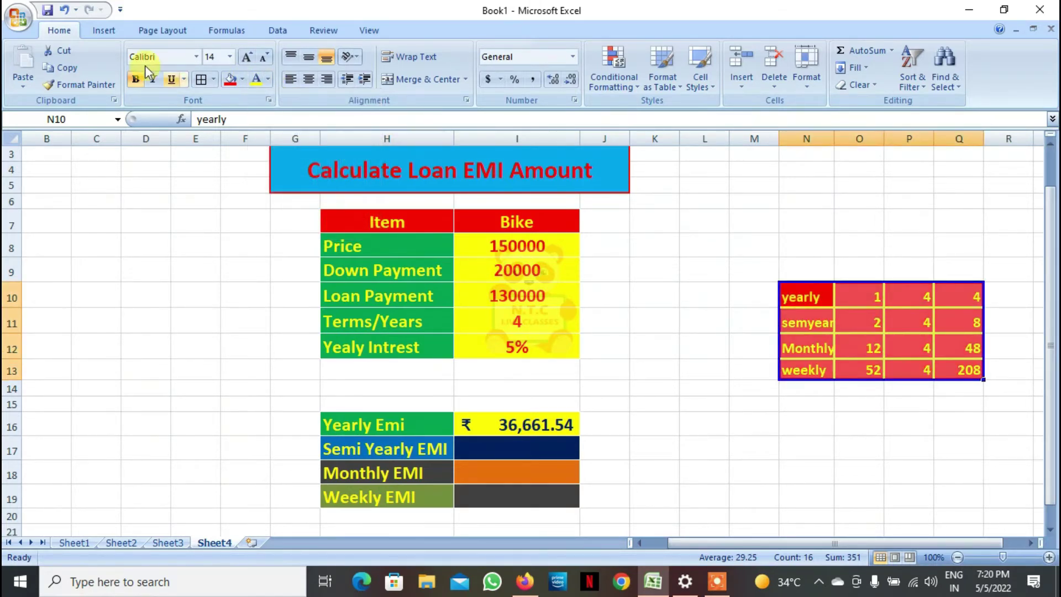
{"action": "left_click", "coordinate": [827, 318]}
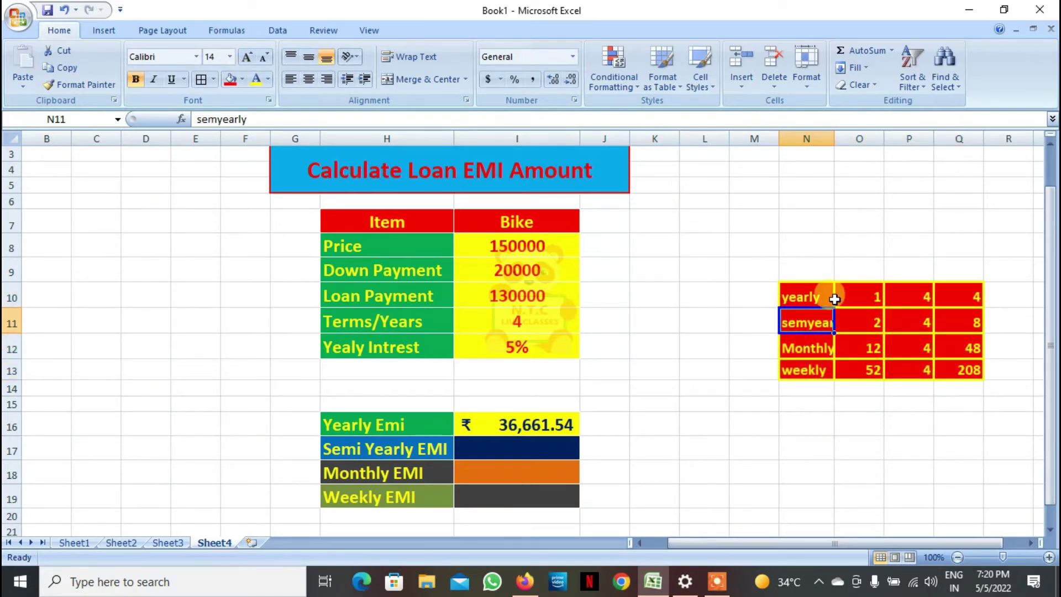
- Fill the helper table's cells O10:O13 with grey and P10:P13 with light blue
{"action": "left_click_drag", "start_coordinate": [871, 294], "coordinate": [862, 361]}
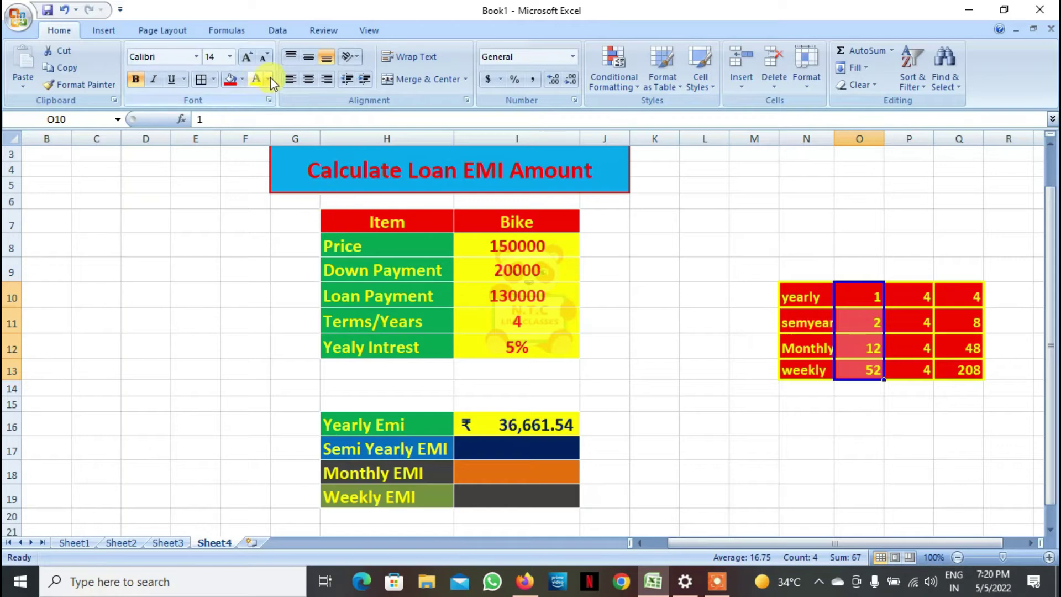
{"action": "left_click", "coordinate": [243, 80]}
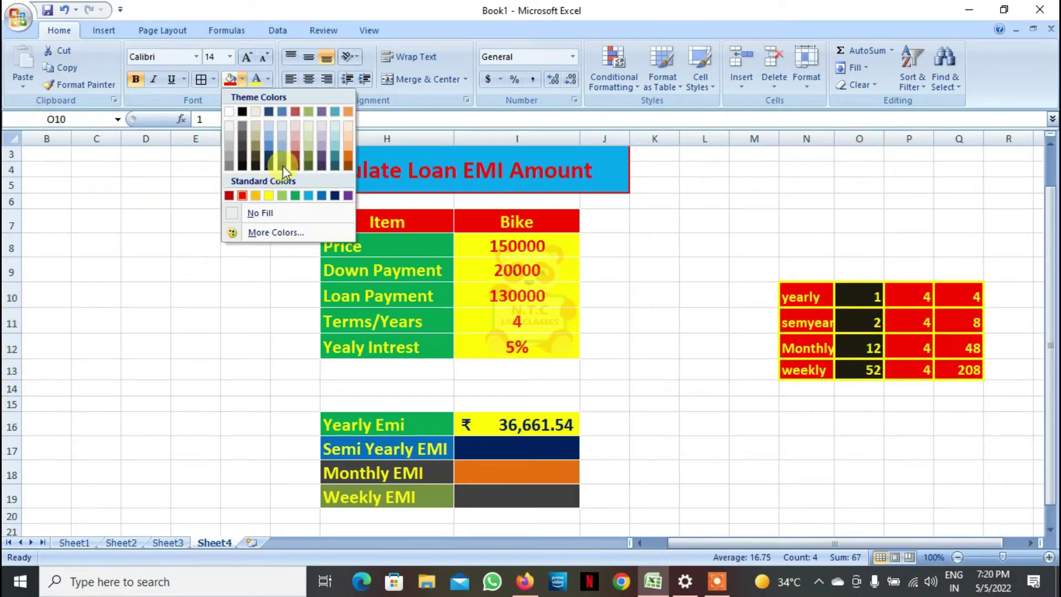
{"action": "left_click", "coordinate": [230, 149]}
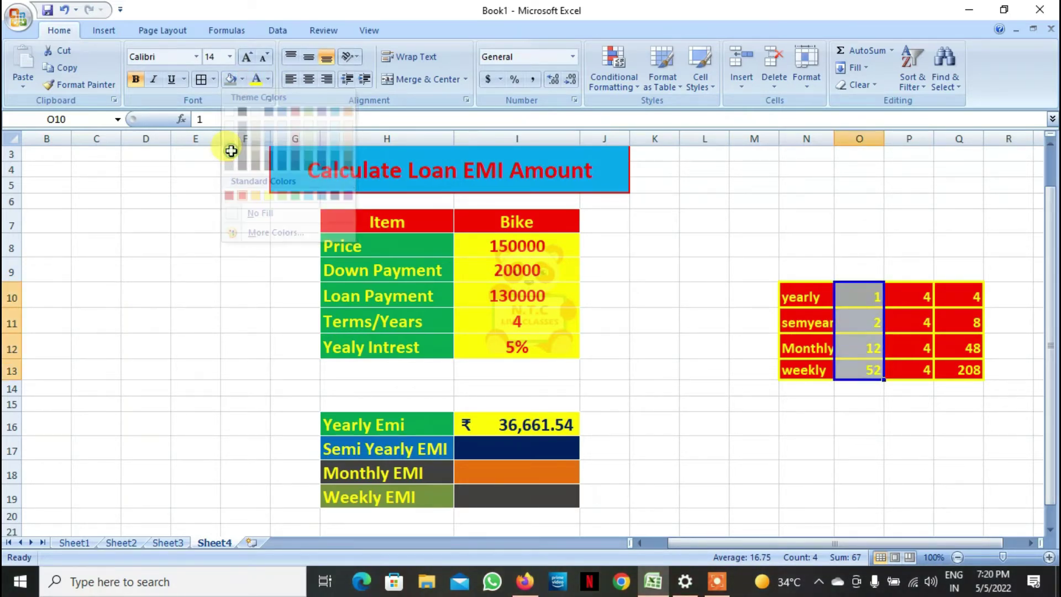
{"action": "left_click_drag", "start_coordinate": [909, 290], "coordinate": [906, 371]}
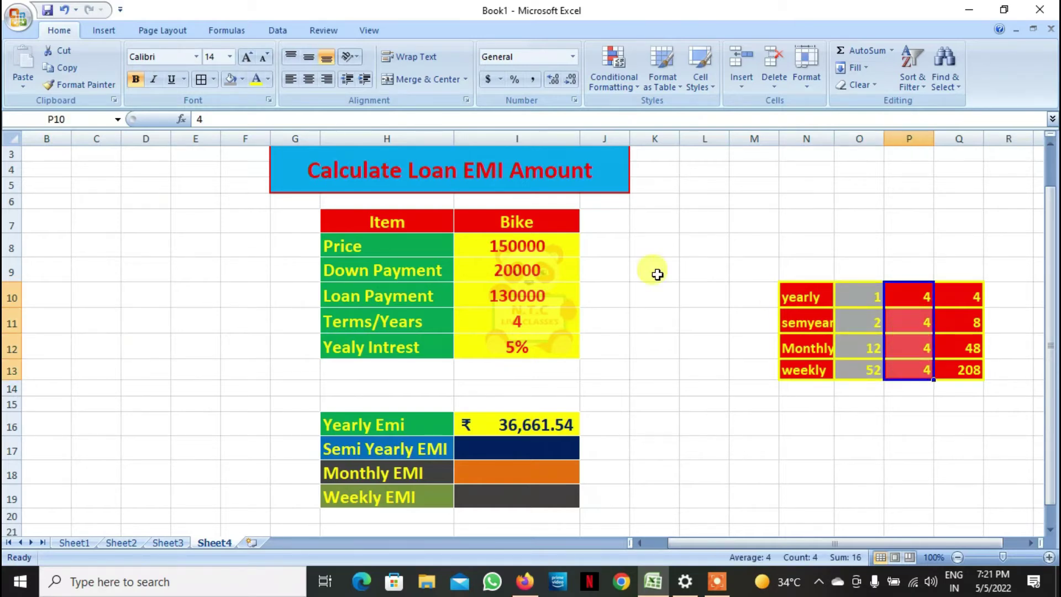
{"action": "left_click", "coordinate": [242, 78]}
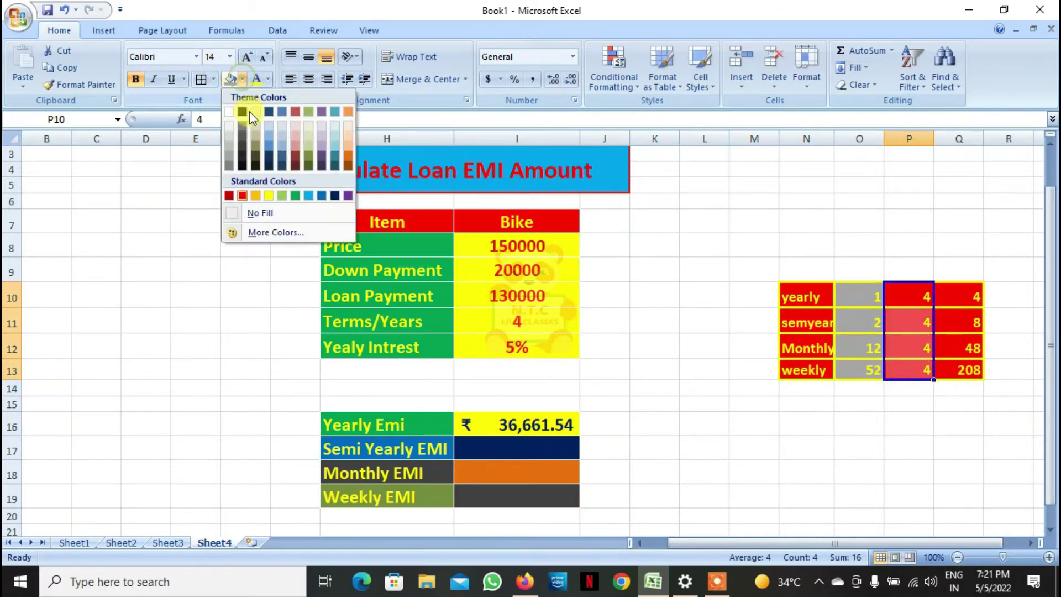
{"action": "left_click", "coordinate": [308, 195]}
- Fill the helper table's last column, Q10:Q13, with dark blue
{"action": "left_click_drag", "start_coordinate": [971, 299], "coordinate": [976, 367]}
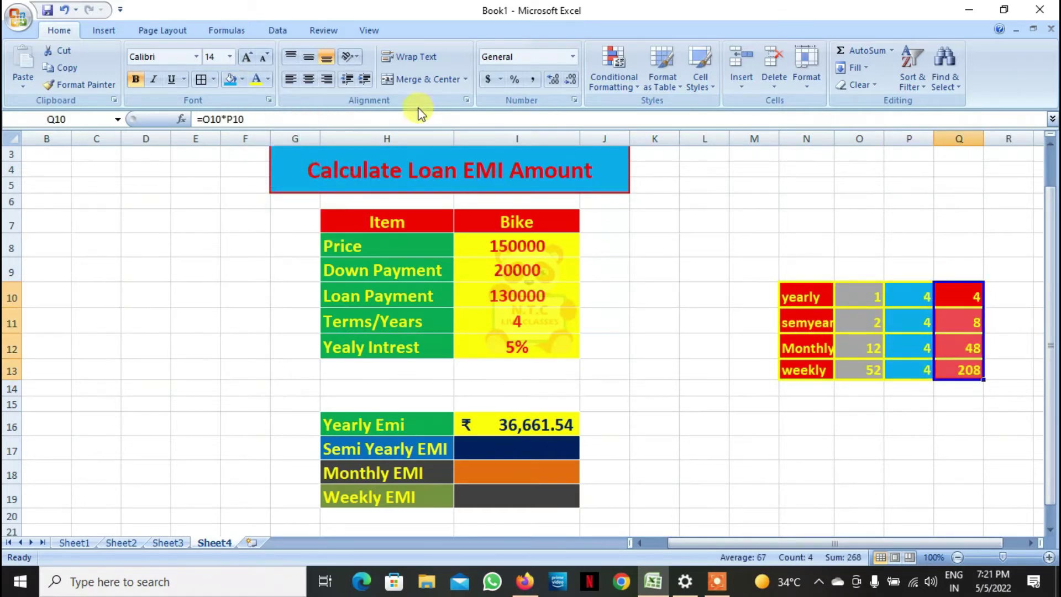
{"action": "left_click", "coordinate": [243, 80]}
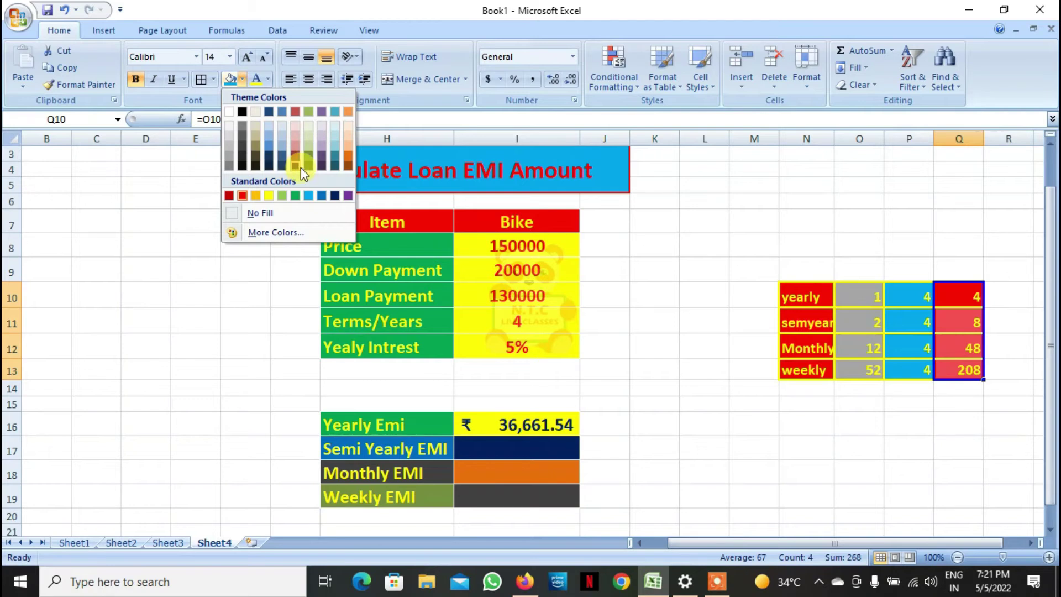
{"action": "left_click", "coordinate": [335, 196]}
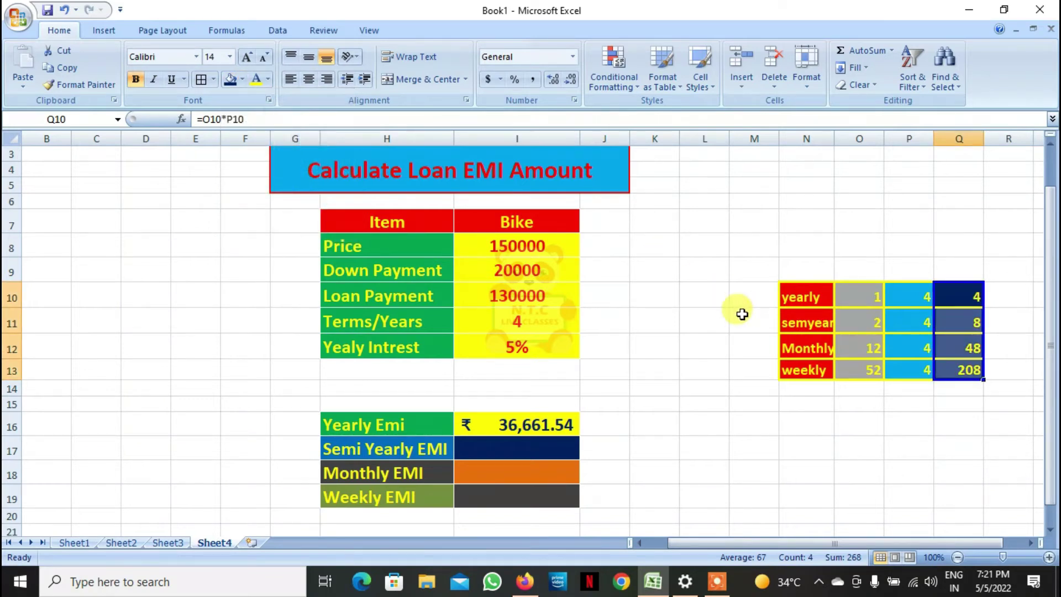
- Centre the numbers in O10:Q13 horizontally and vertically, and autofit column N to its labels
{"action": "left_click_drag", "start_coordinate": [870, 291], "coordinate": [959, 364]}
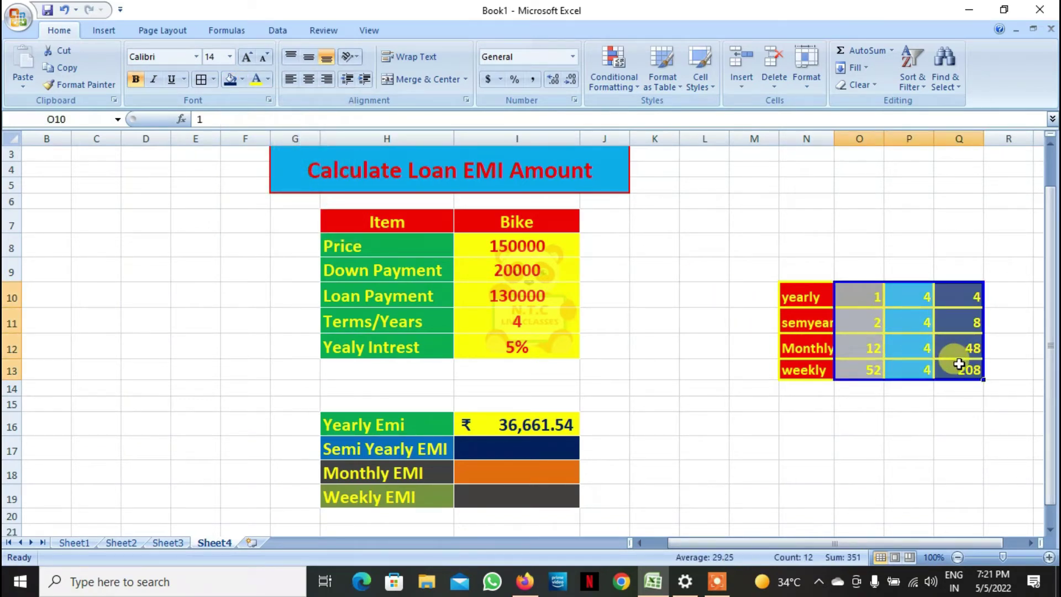
{"action": "left_click", "coordinate": [309, 77]}
{"action": "left_click", "coordinate": [309, 57]}
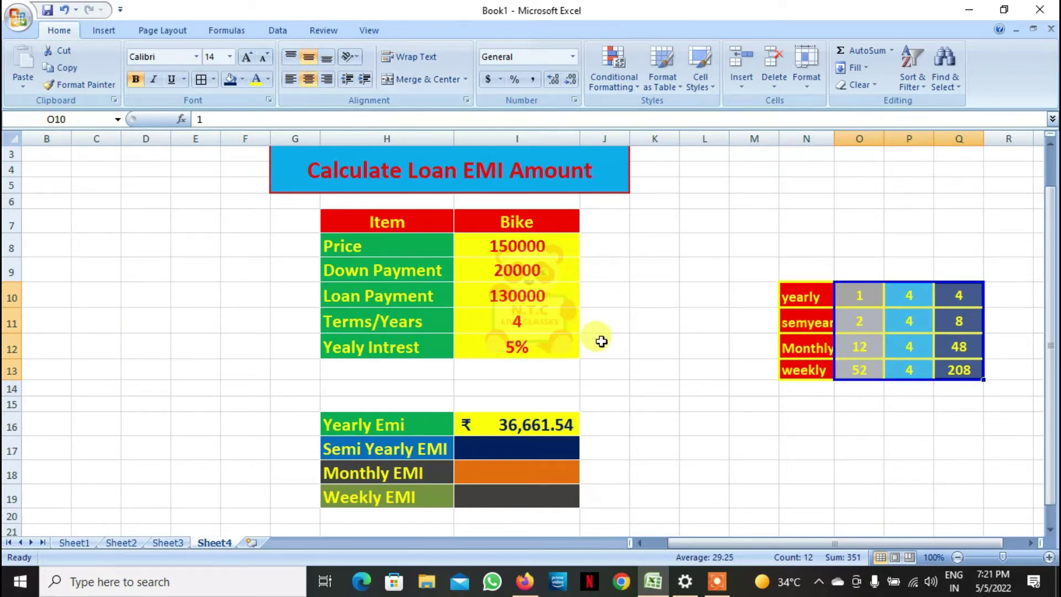
{"action": "left_click", "coordinate": [886, 424]}
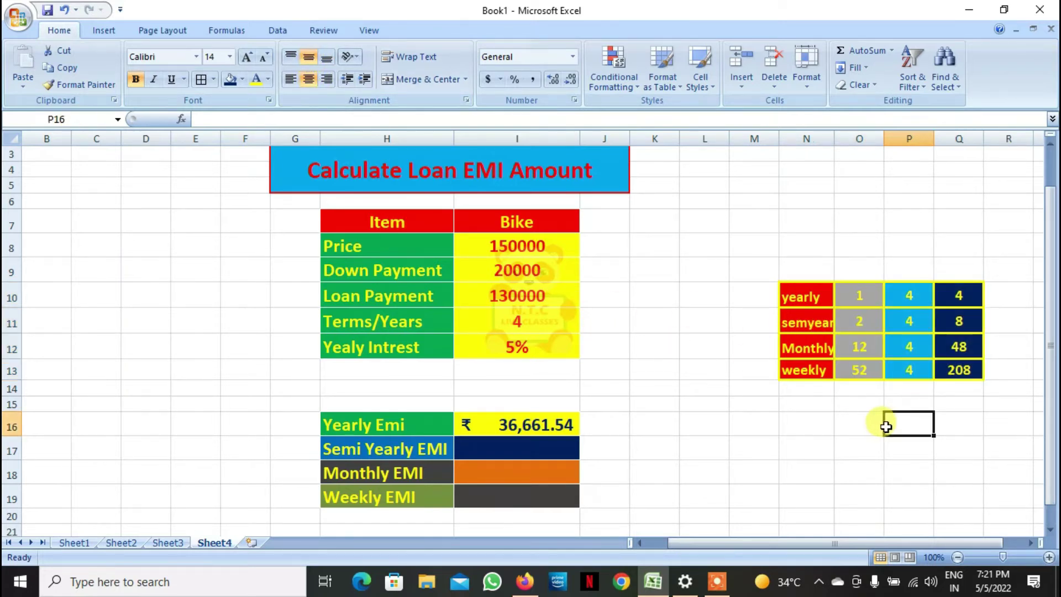
{"action": "double_click", "coordinate": [834, 138]}
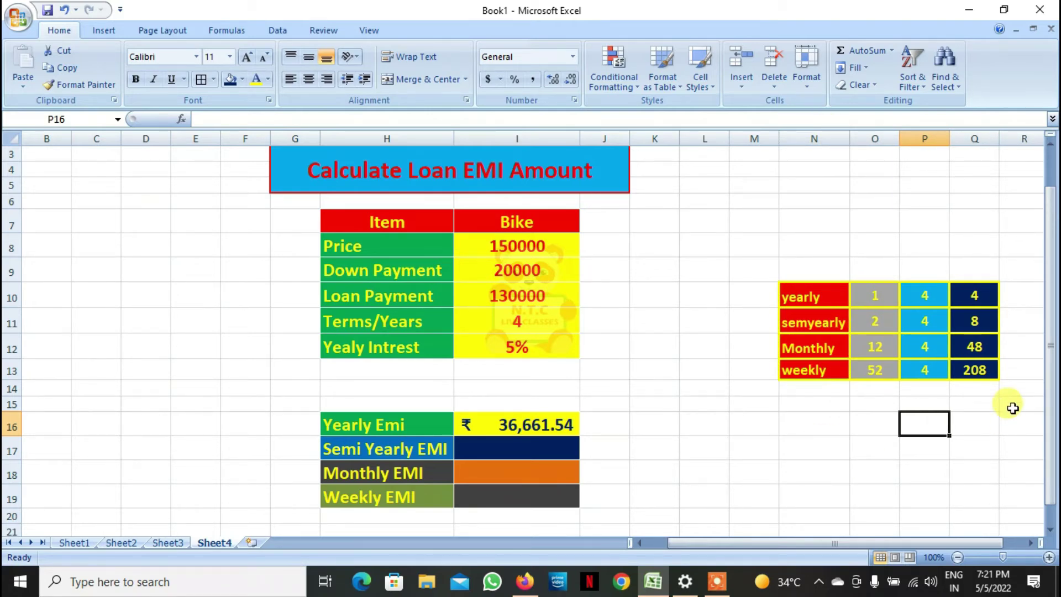
- Calculate the semi-yearly EMI in I17 with the formula =-pmt(I12/2,8,I10)
{"action": "left_click", "coordinate": [511, 447]}
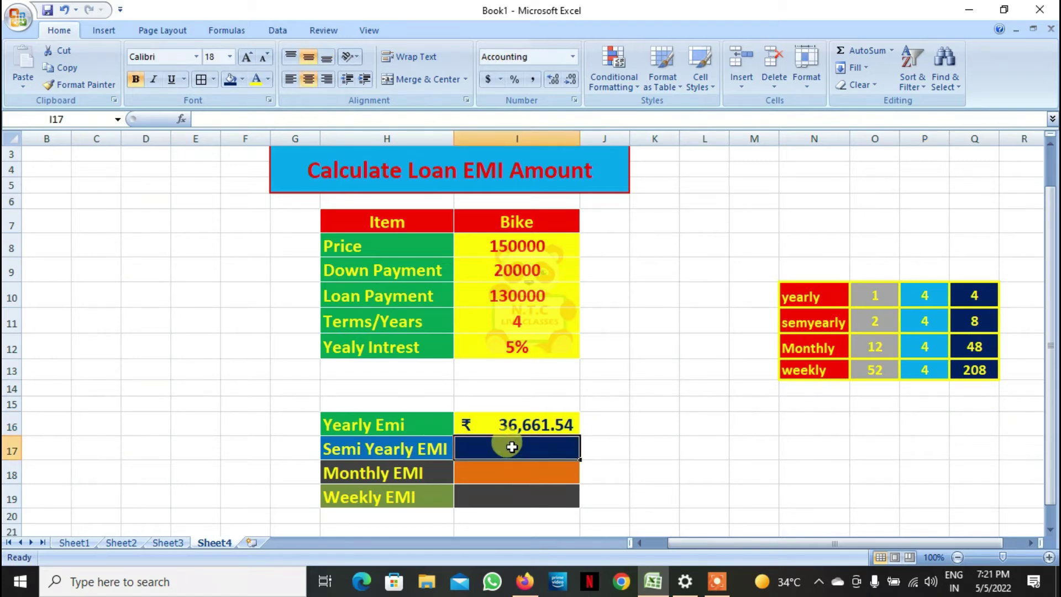
{"action": "type", "text": "="}
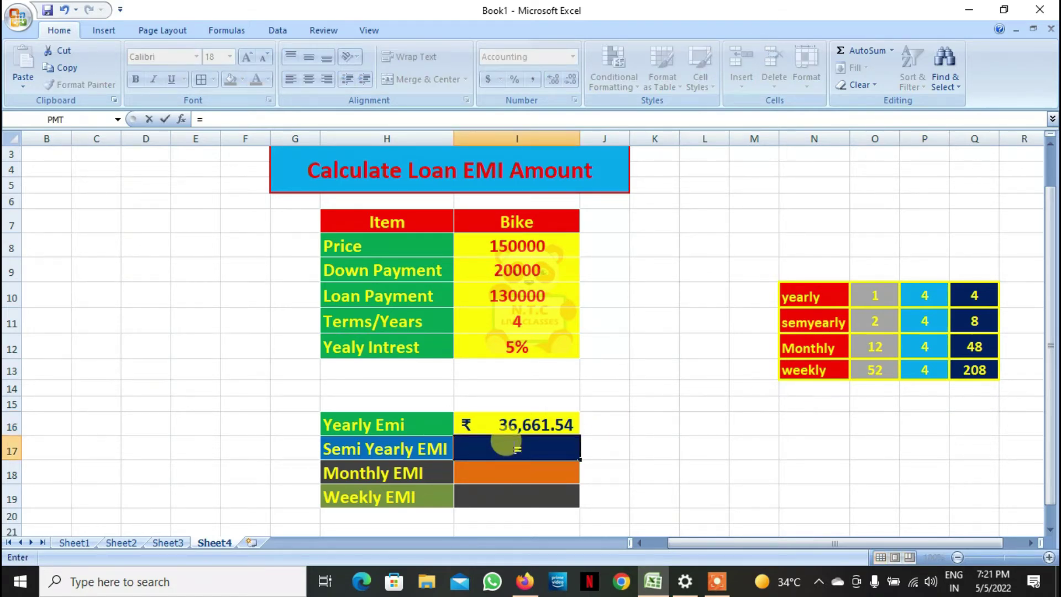
{"action": "type", "text": "-"}
{"action": "type", "text": "pm"}
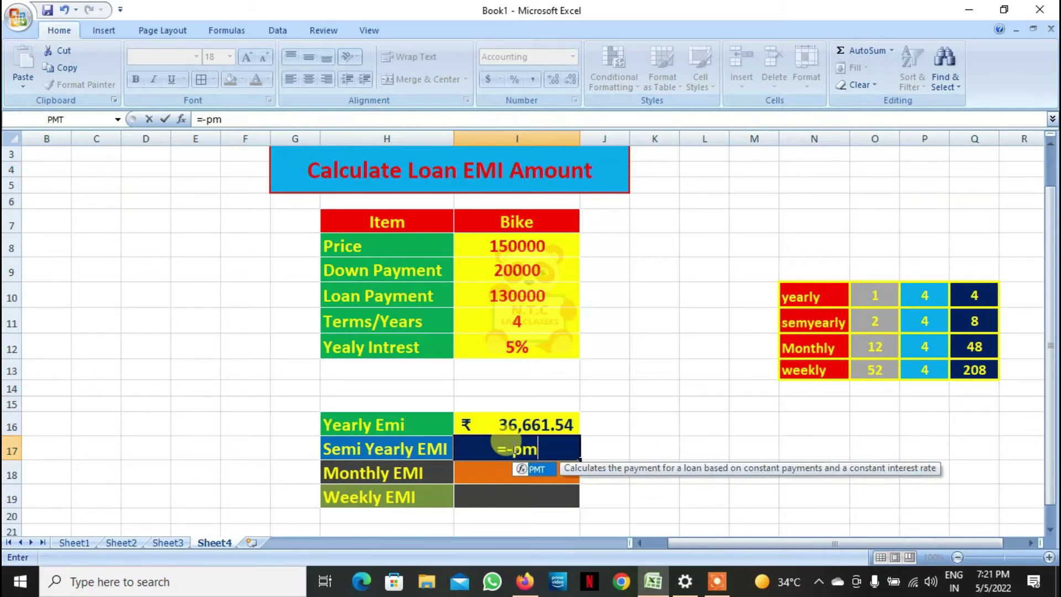
{"action": "type", "text": "t("}
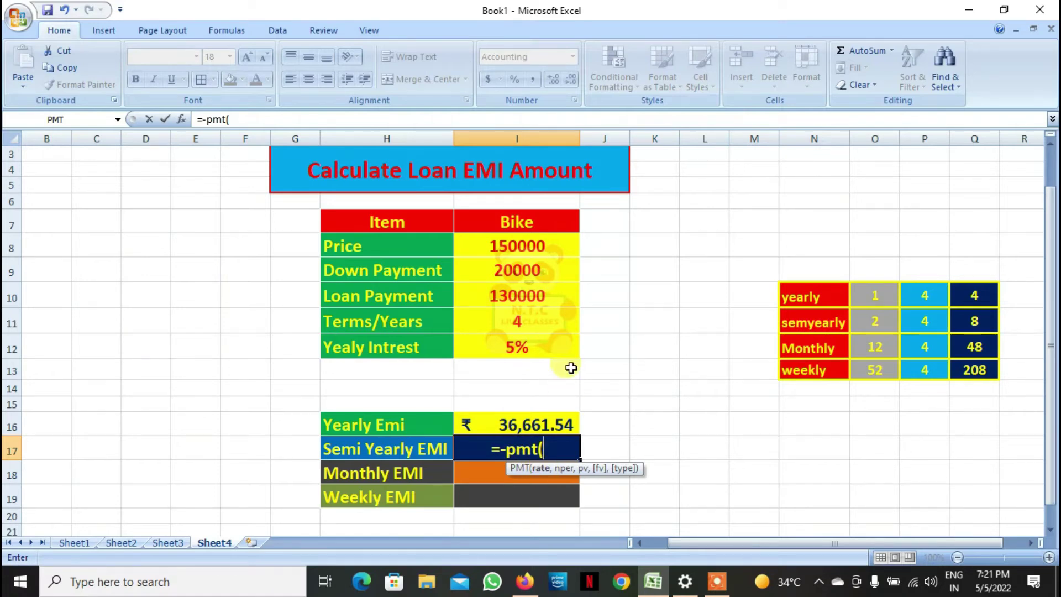
{"action": "left_click", "coordinate": [542, 349]}
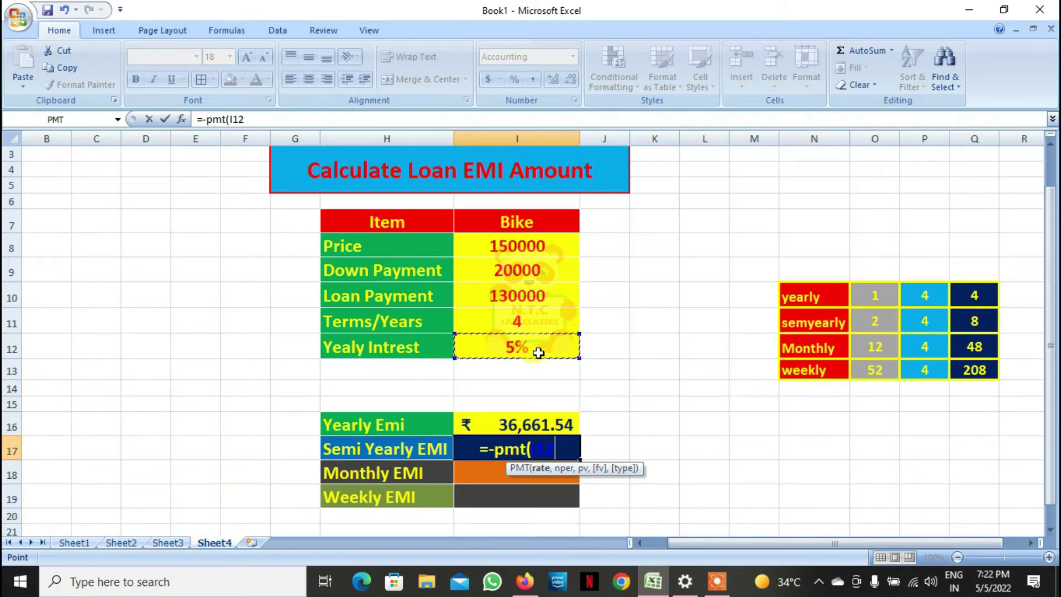
{"action": "type", "text": "/"}
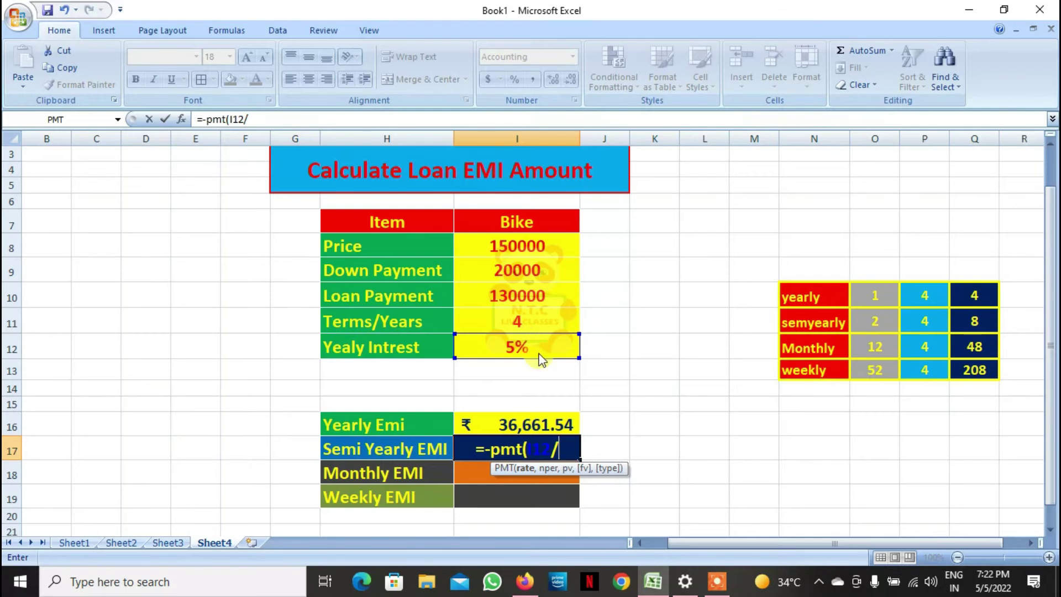
{"action": "type", "text": "2"}
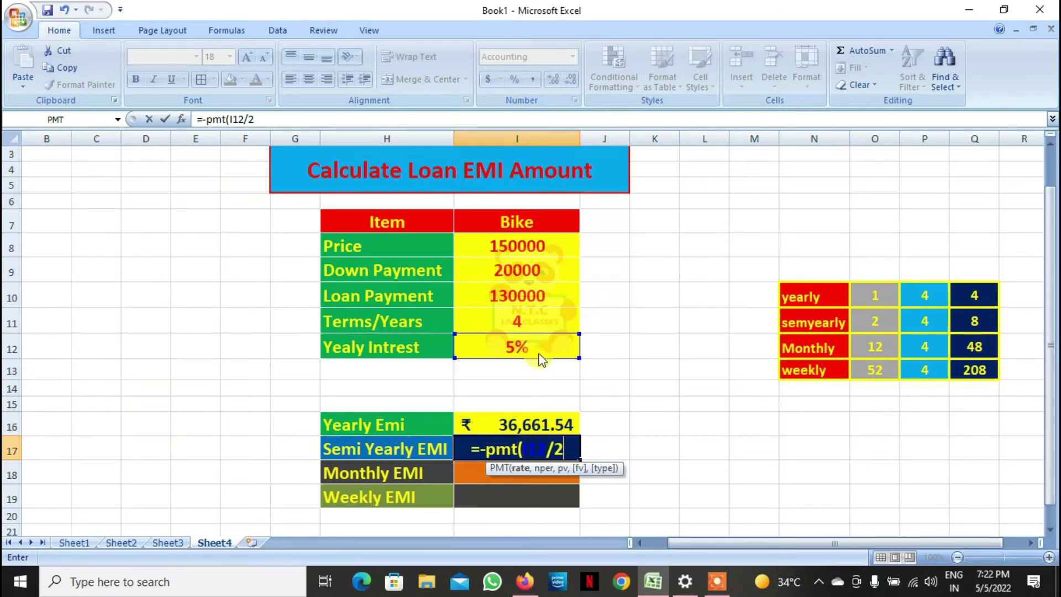
{"action": "type", "text": ","}
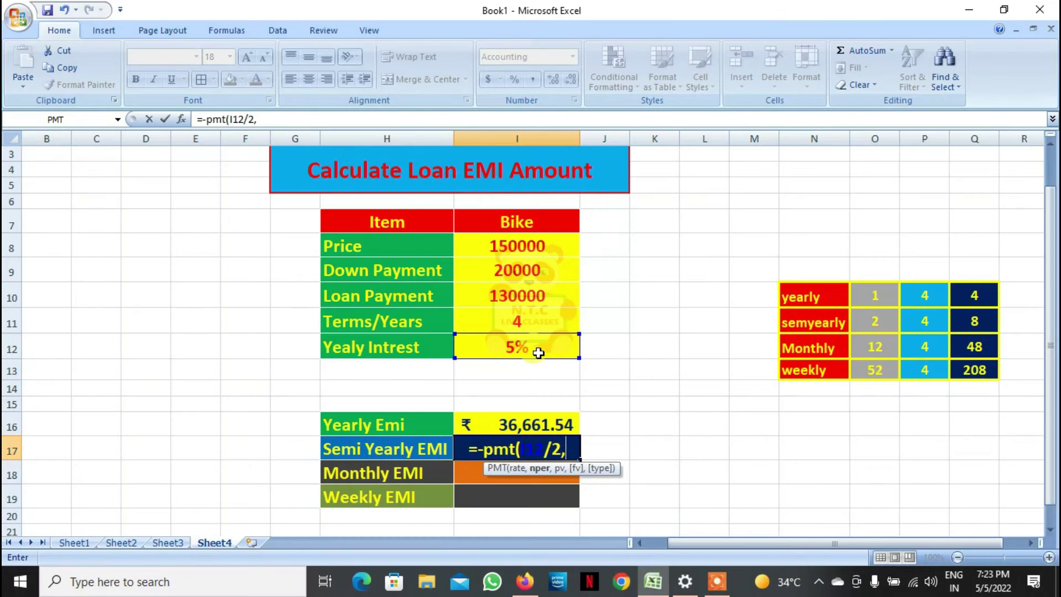
{"action": "type", "text": "8"}
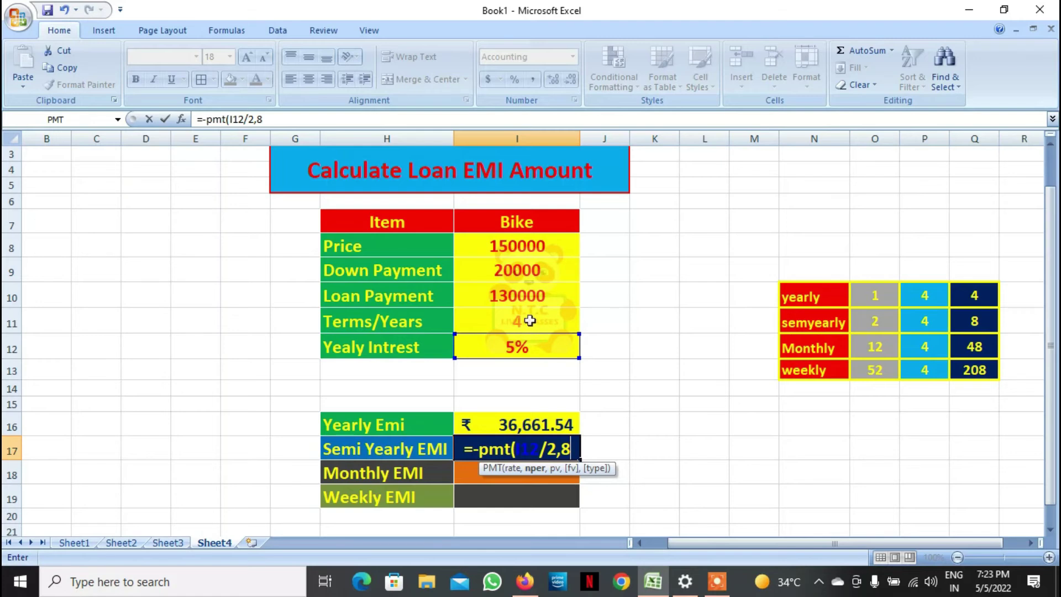
{"action": "type", "text": ","}
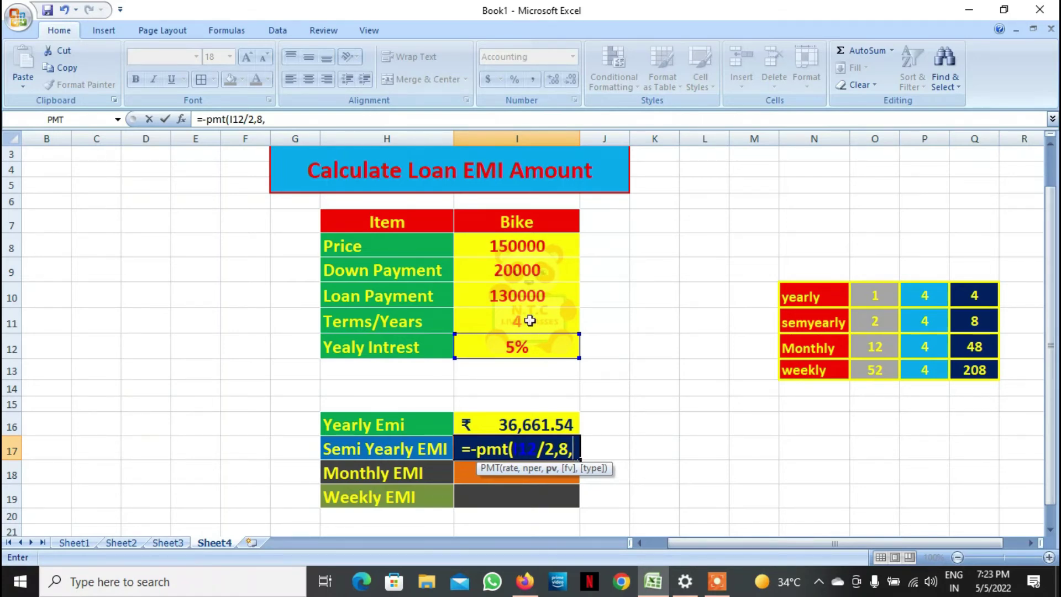
{"action": "left_click", "coordinate": [551, 296]}
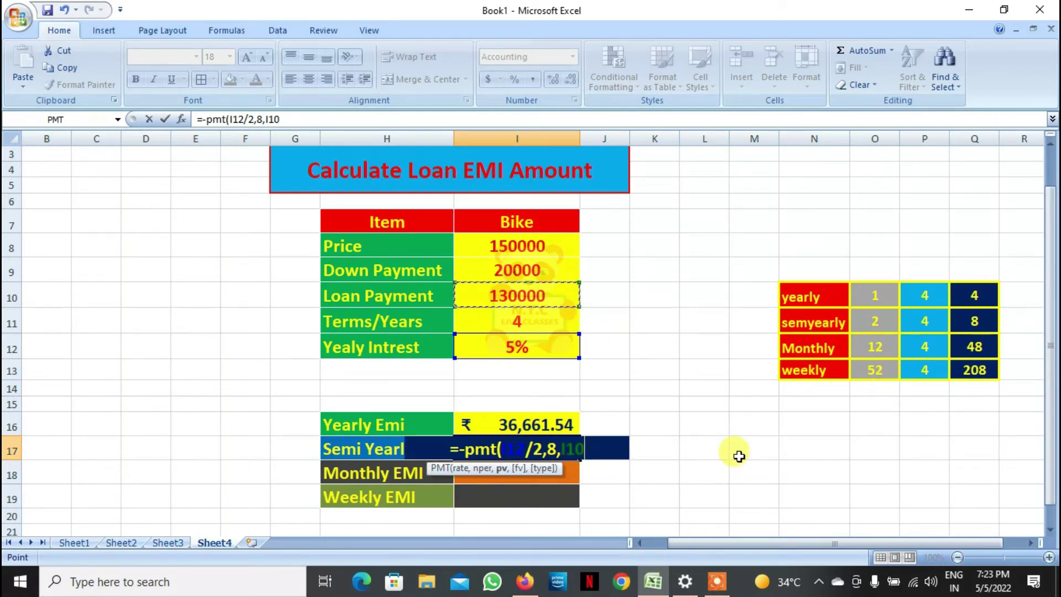
{"action": "type", "text": ")"}
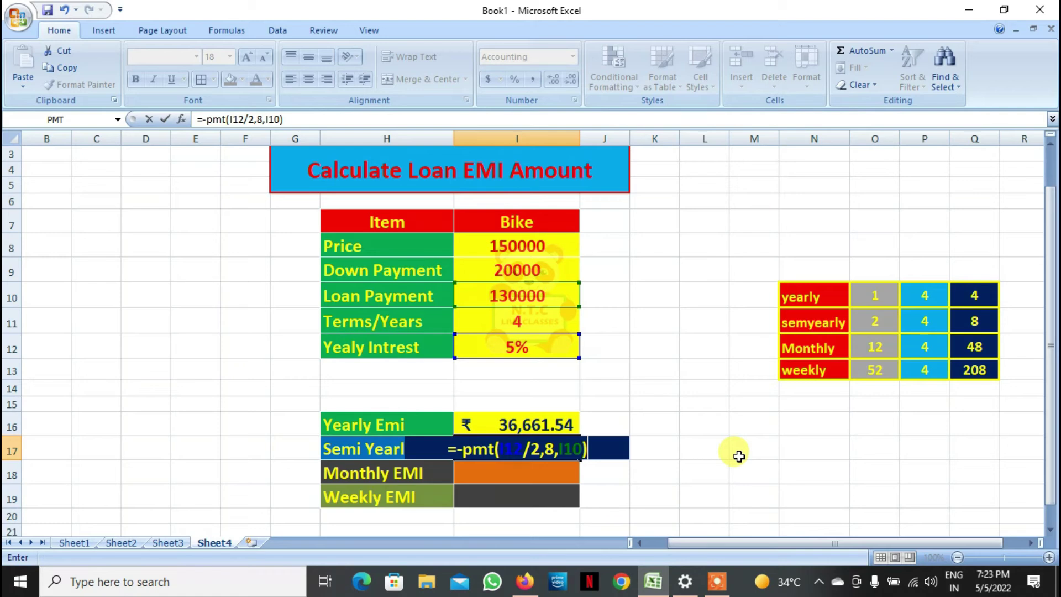
{"action": "key", "text": "Return"}
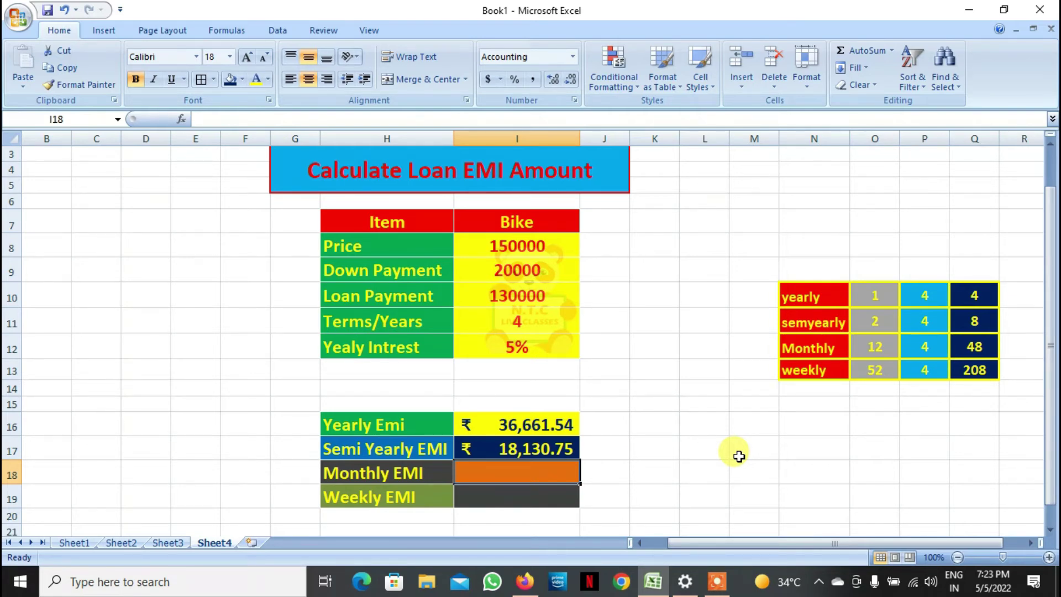
- Calculate the monthly EMI in I18 with the formula =-pmt(I12/12,48,I10)
{"action": "key", "text": "Down"}
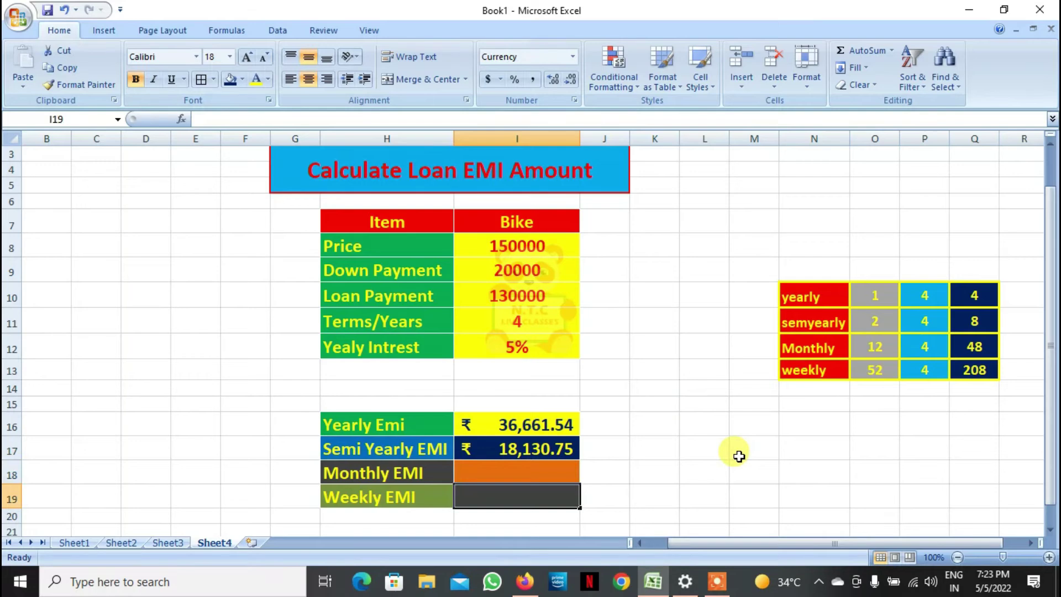
{"action": "key", "text": "Up"}
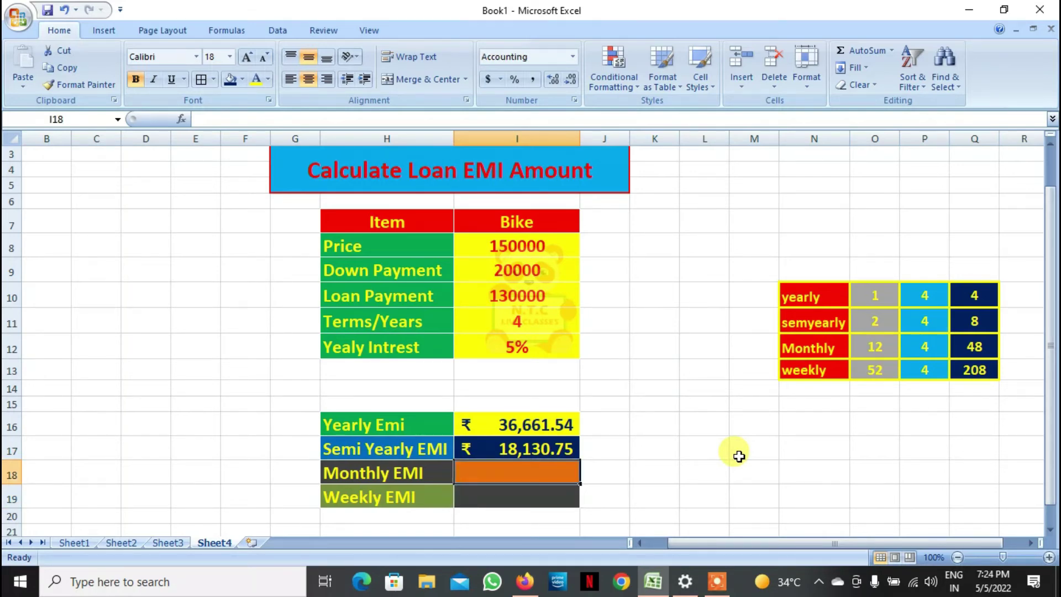
{"action": "type", "text": "=-"}
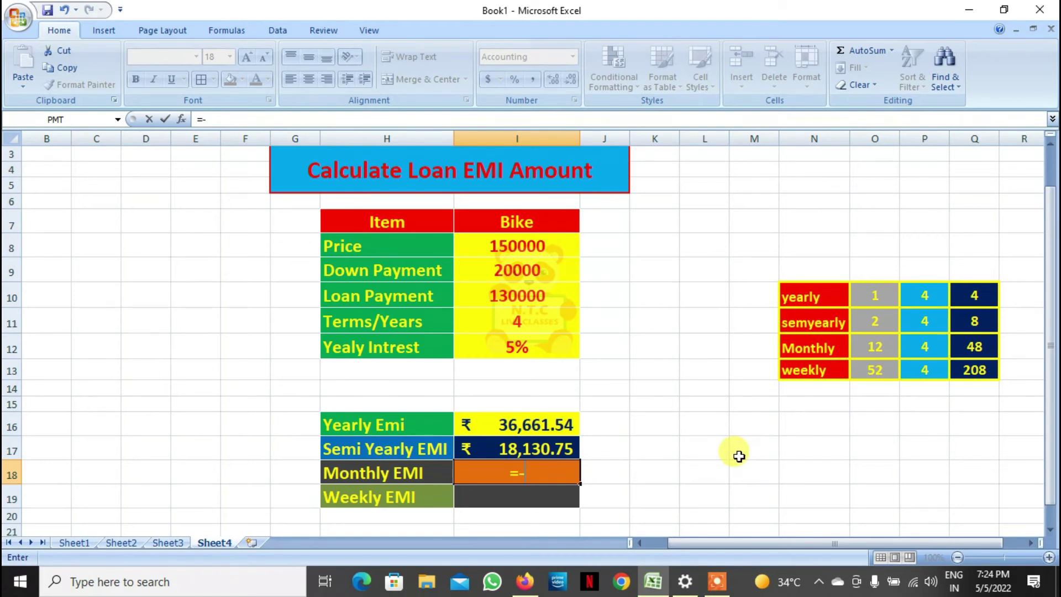
{"action": "type", "text": "pmt"}
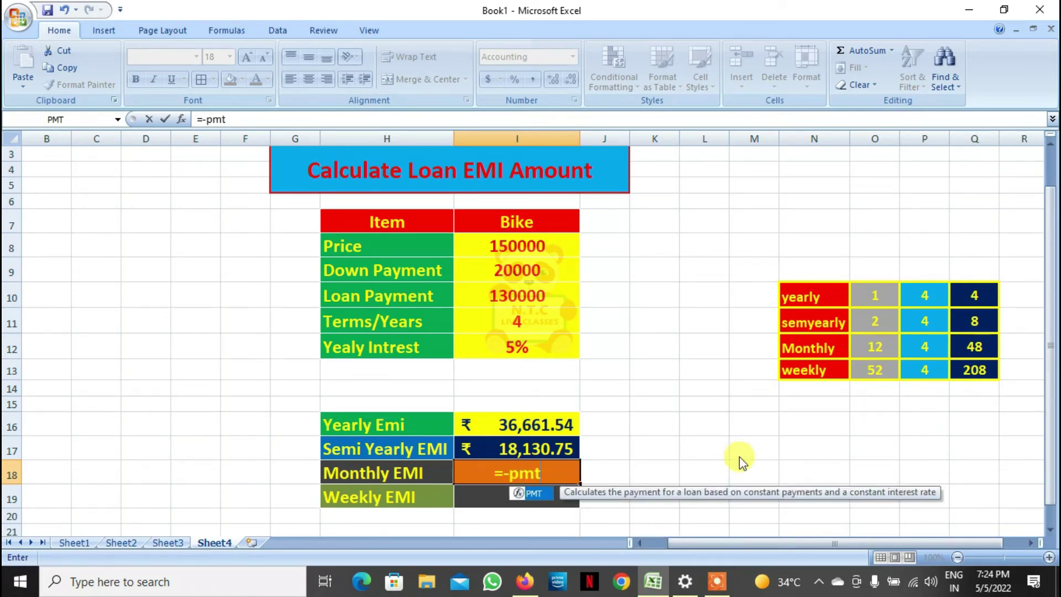
{"action": "type", "text": "("}
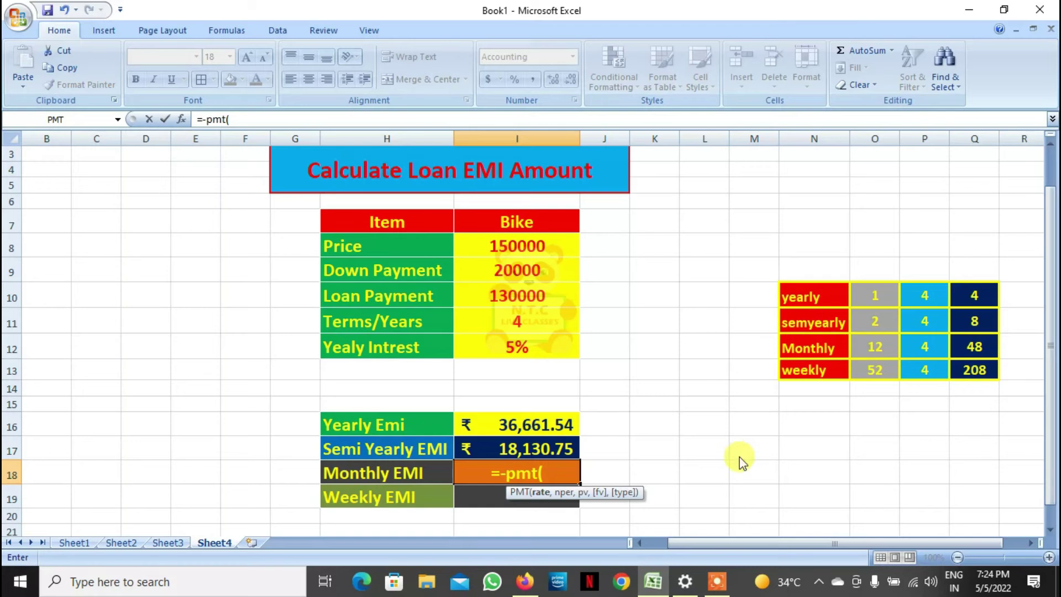
{"action": "left_click", "coordinate": [532, 347]}
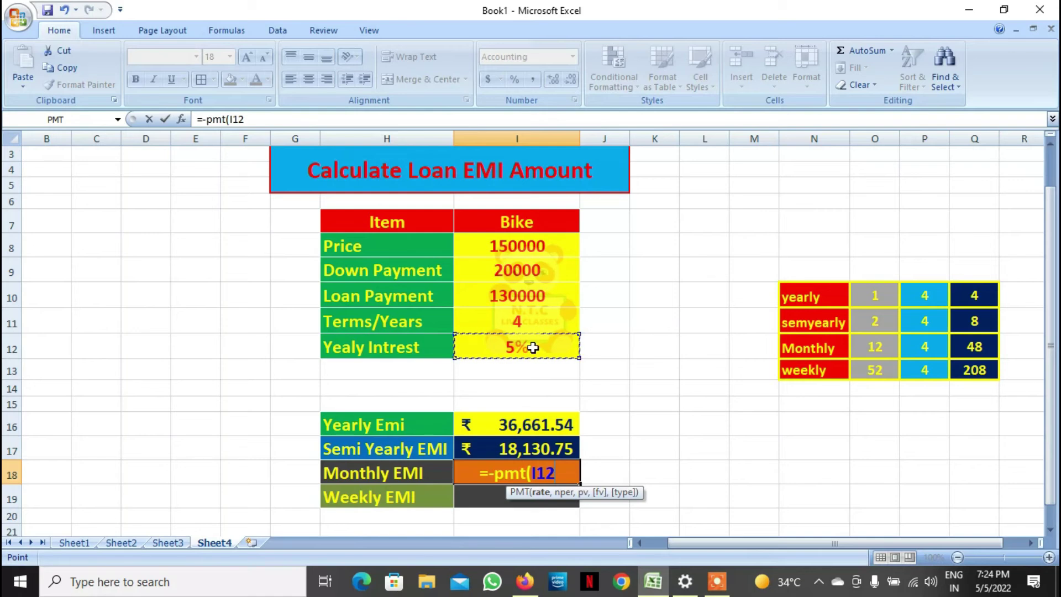
{"action": "type", "text": "/12"}
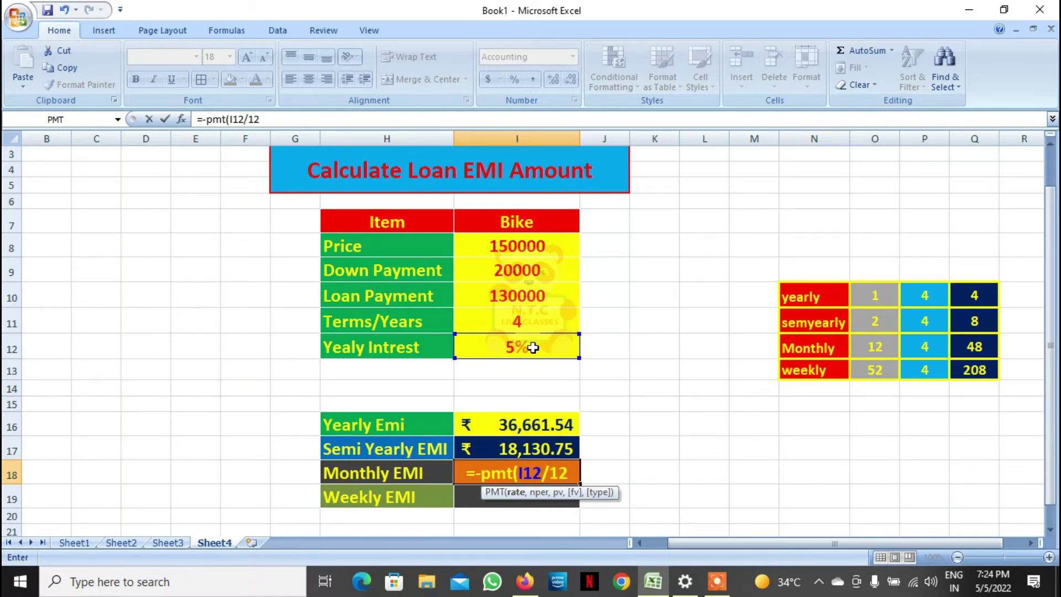
{"action": "type", "text": ","}
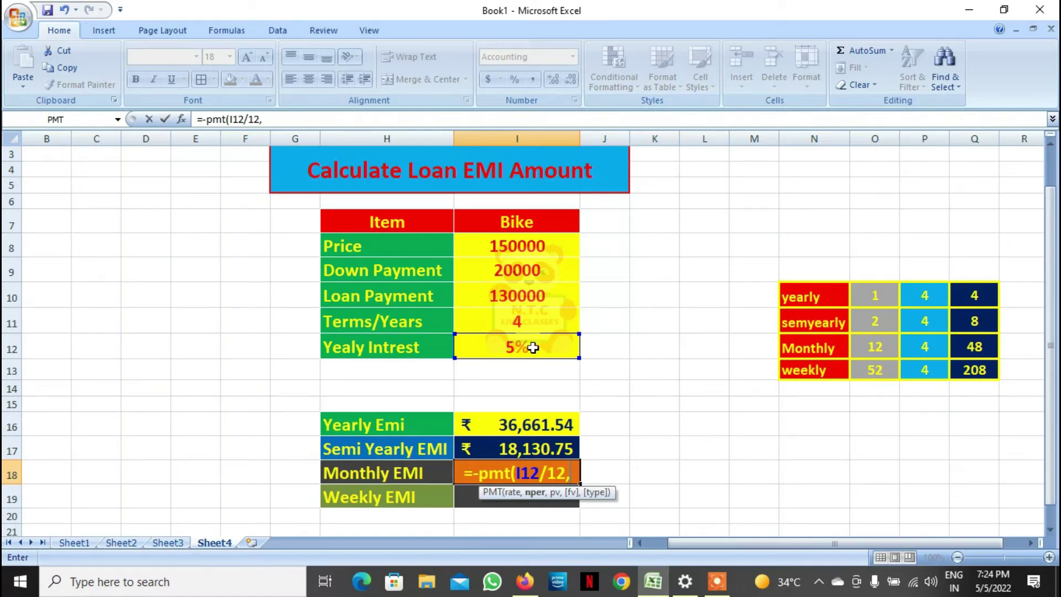
{"action": "type", "text": "48"}
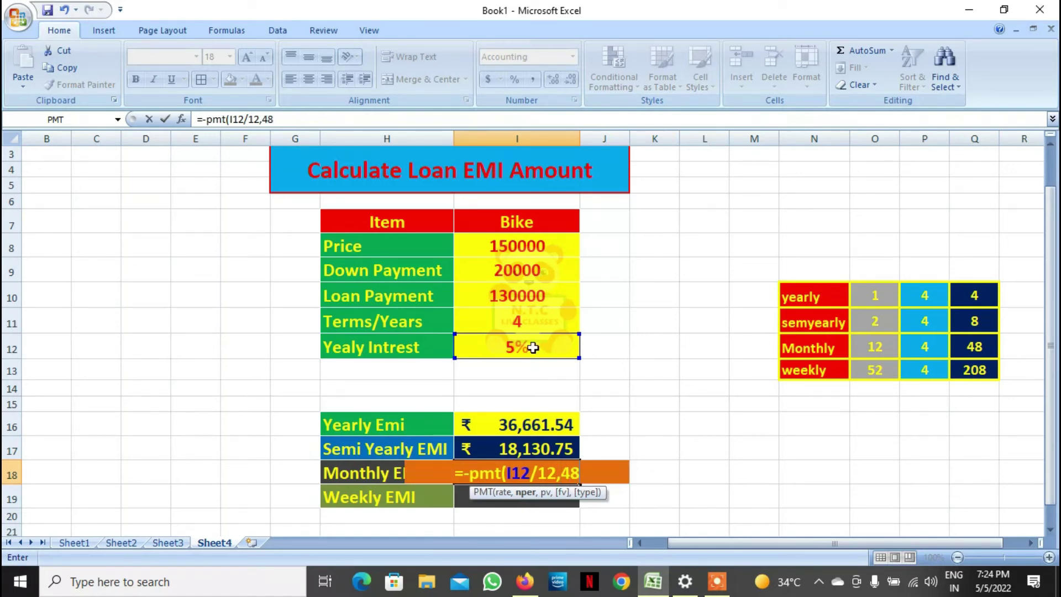
{"action": "type", "text": ","}
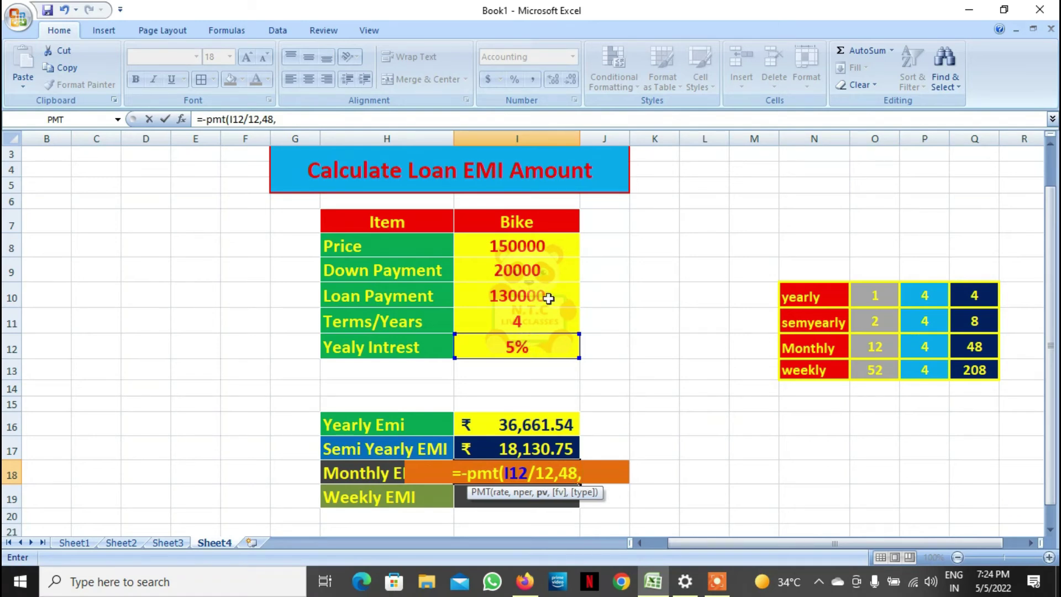
{"action": "left_click", "coordinate": [548, 299]}
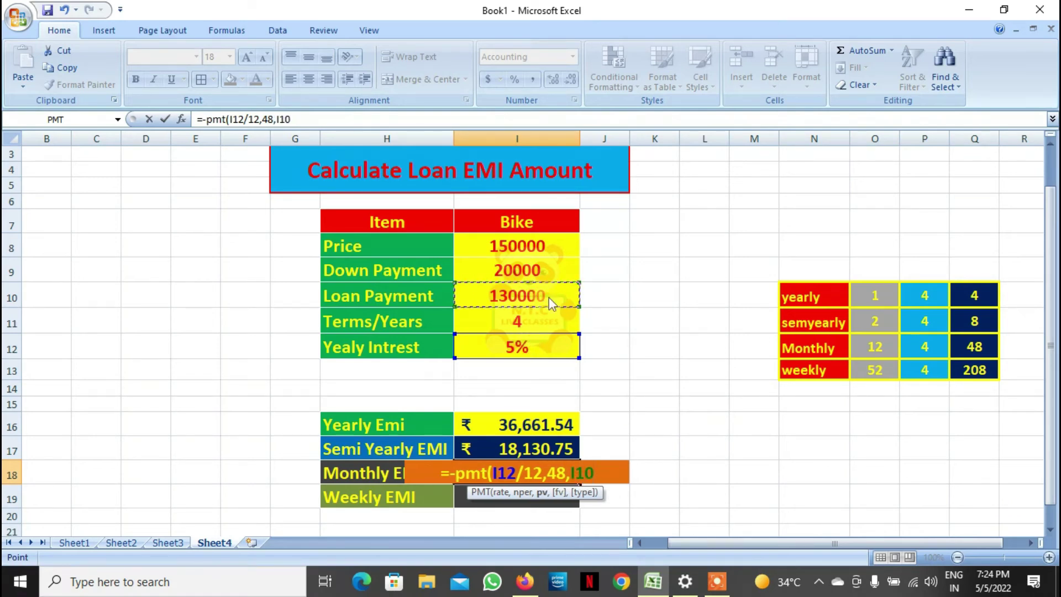
{"action": "type", "text": ")"}
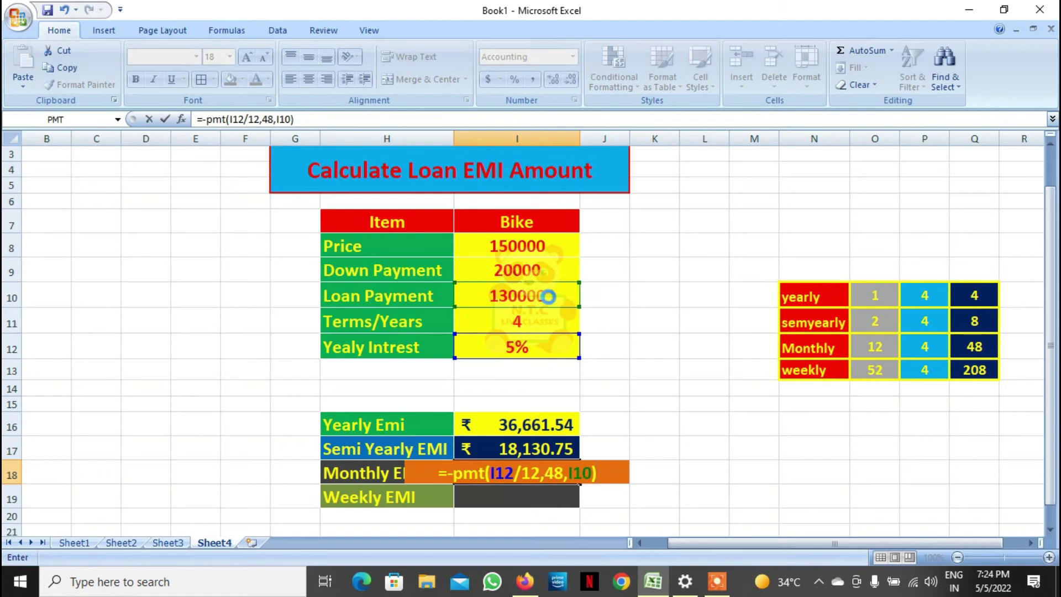
{"action": "key", "text": "Return"}
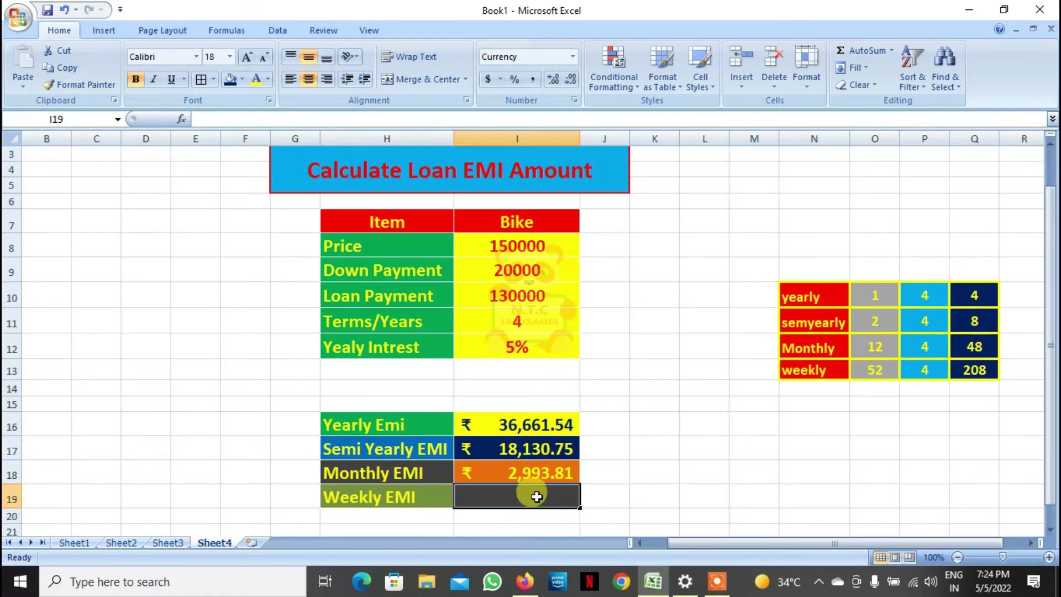
- Calculate the weekly EMI in I19 with the formula =-pmt(I12/52,208,I10)
{"action": "type", "text": "=-pmt"}
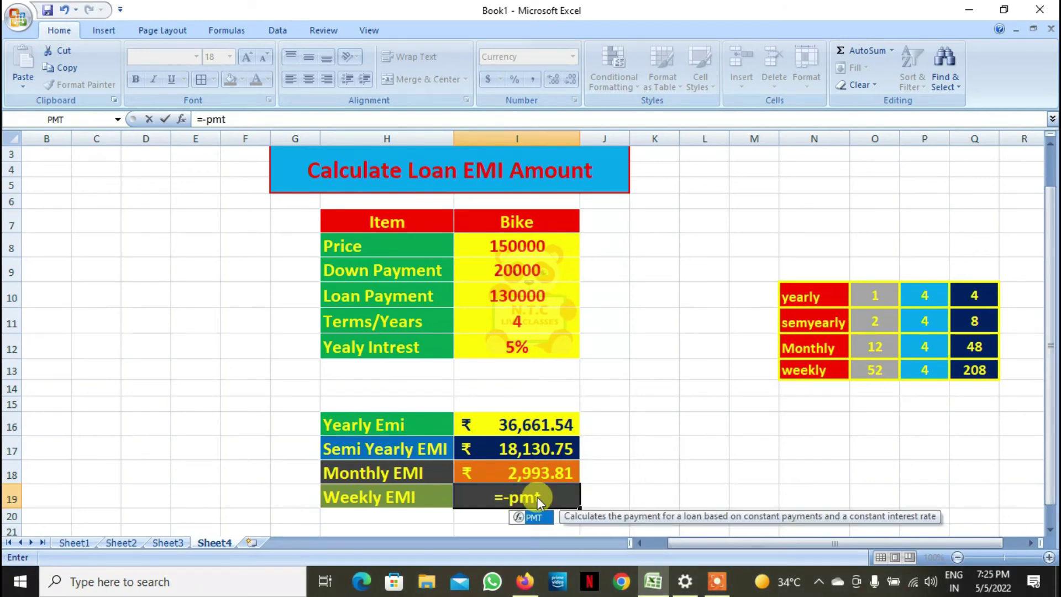
{"action": "type", "text": "("}
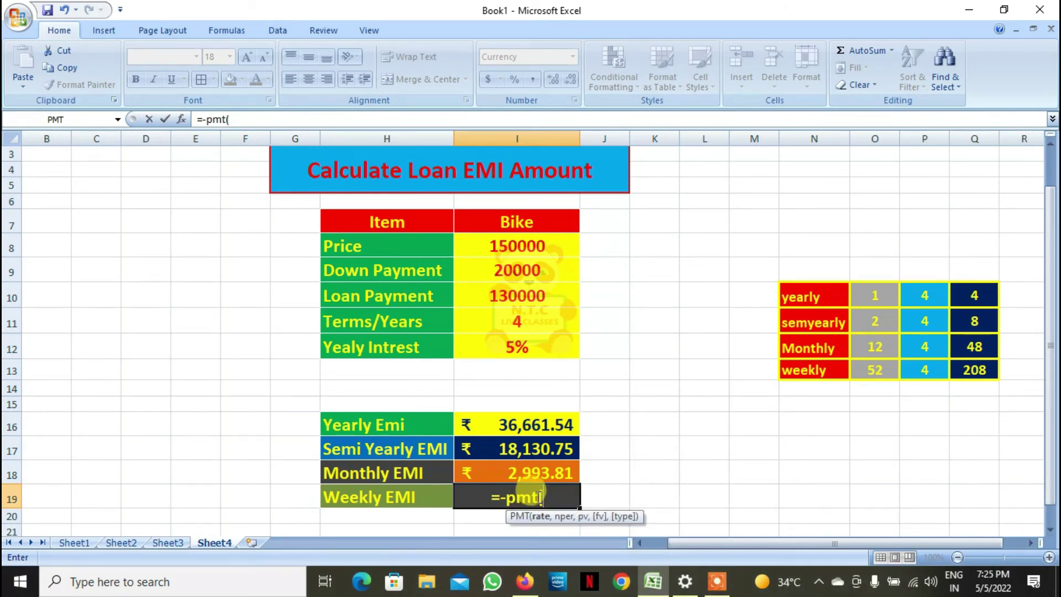
{"action": "left_click", "coordinate": [510, 348]}
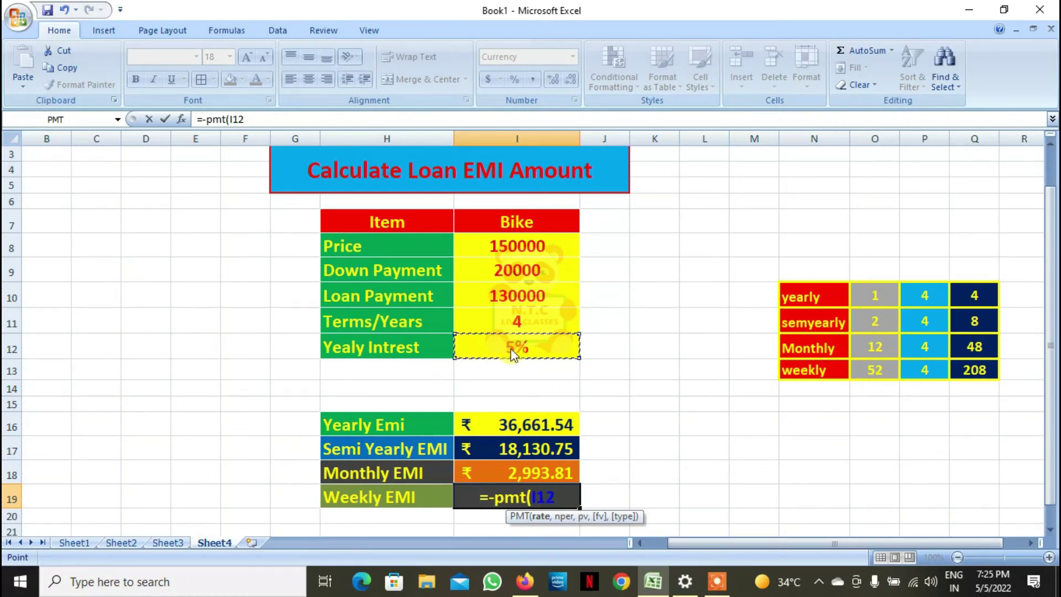
{"action": "type", "text": "/"}
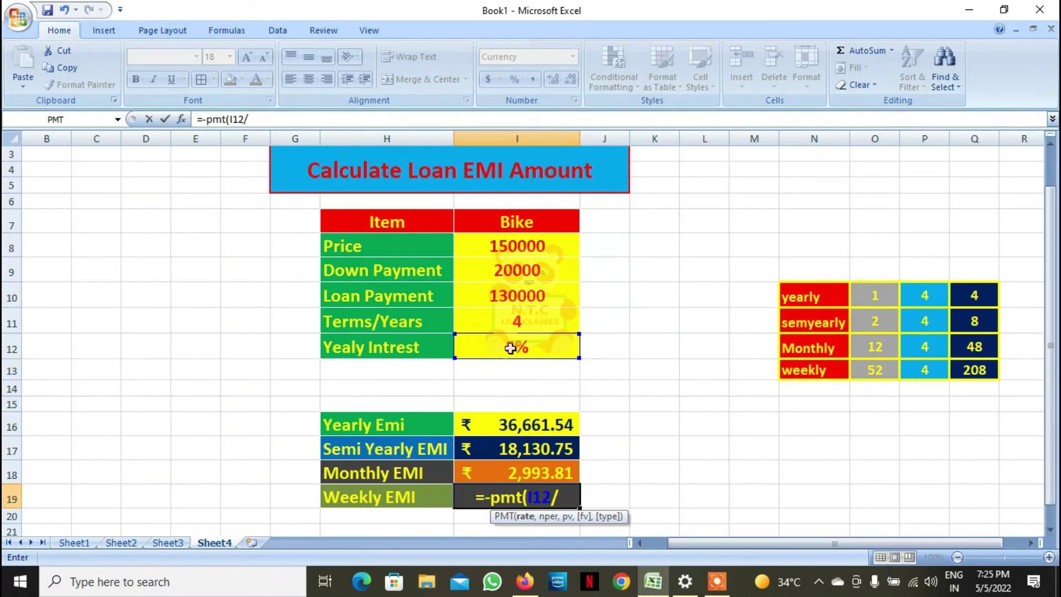
{"action": "type", "text": "52"}
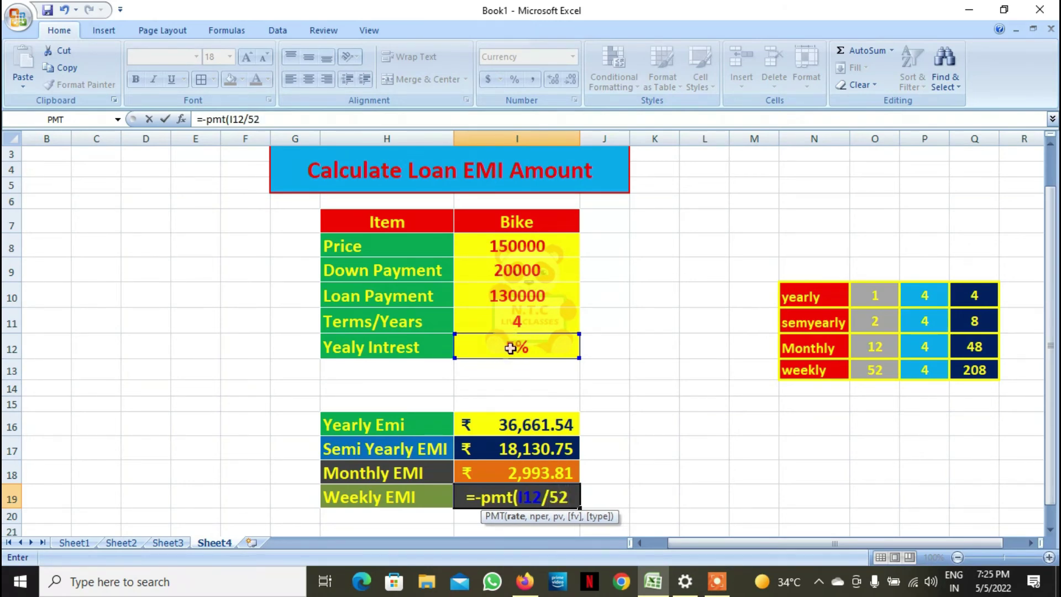
{"action": "type", "text": ","}
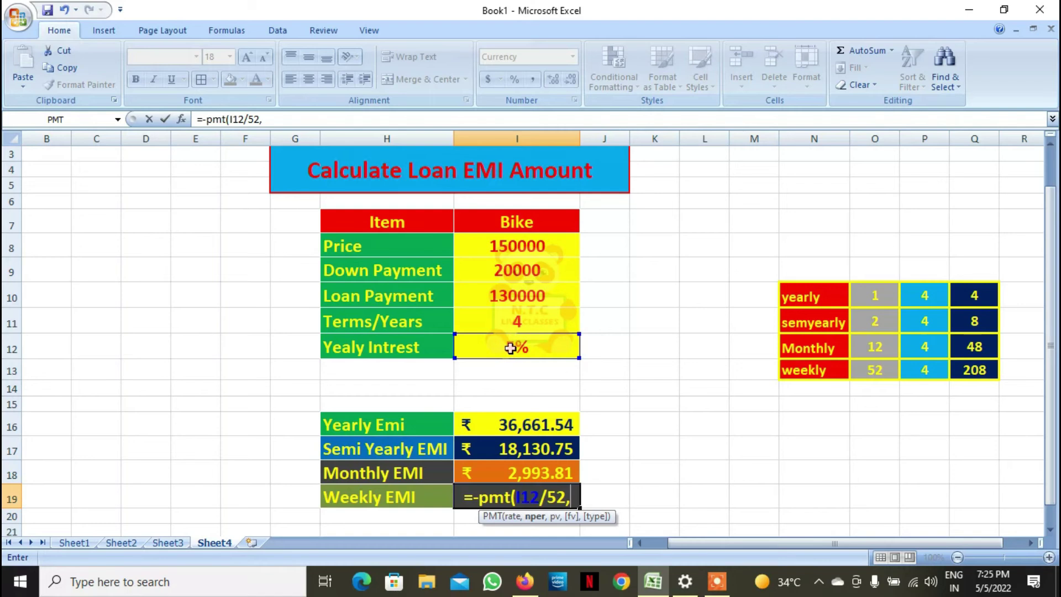
{"action": "type", "text": "208"}
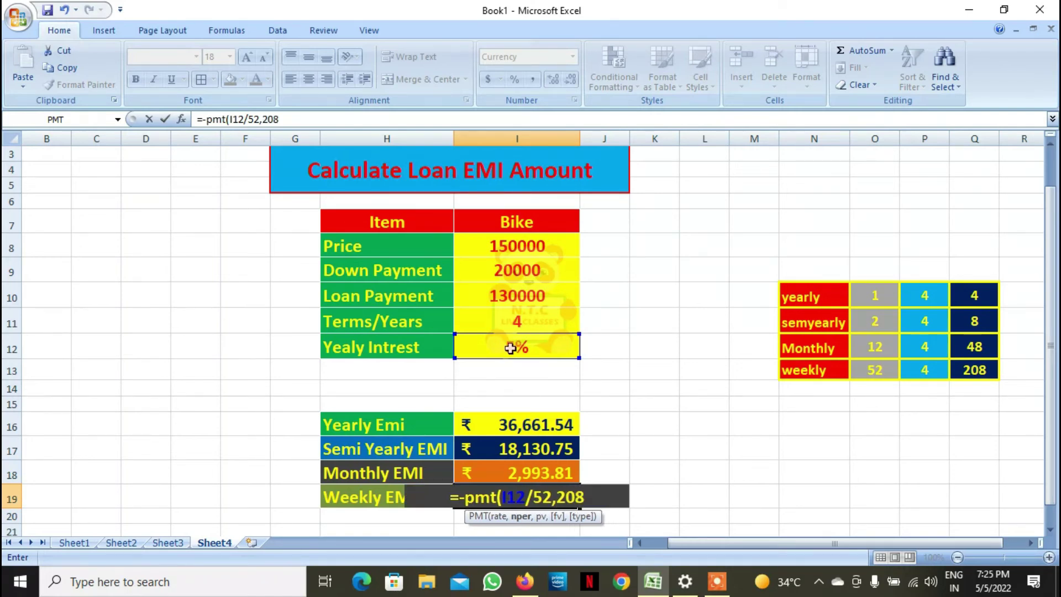
{"action": "type", "text": ","}
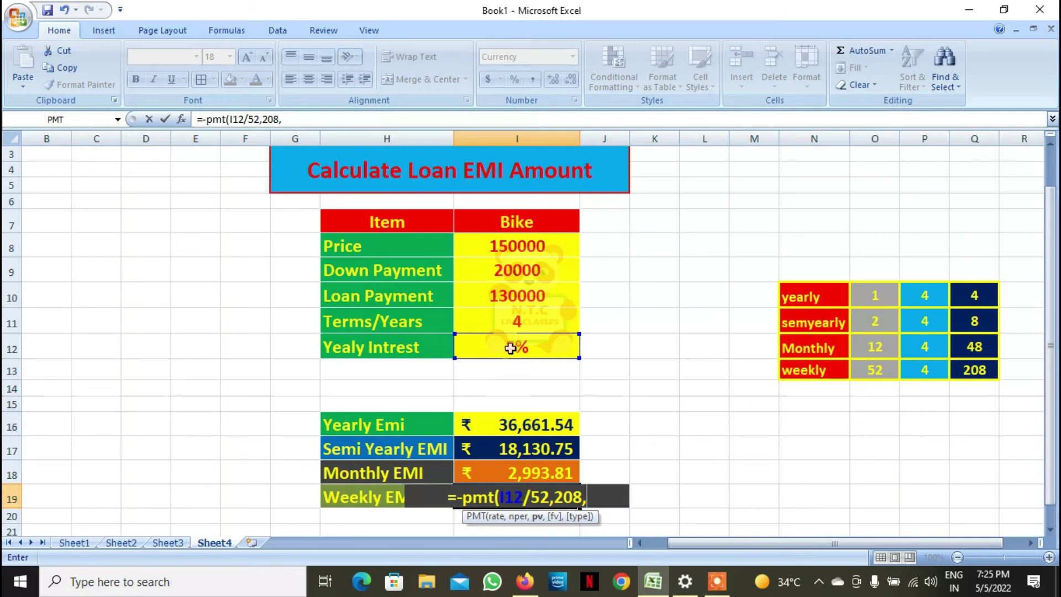
{"action": "left_click", "coordinate": [541, 294]}
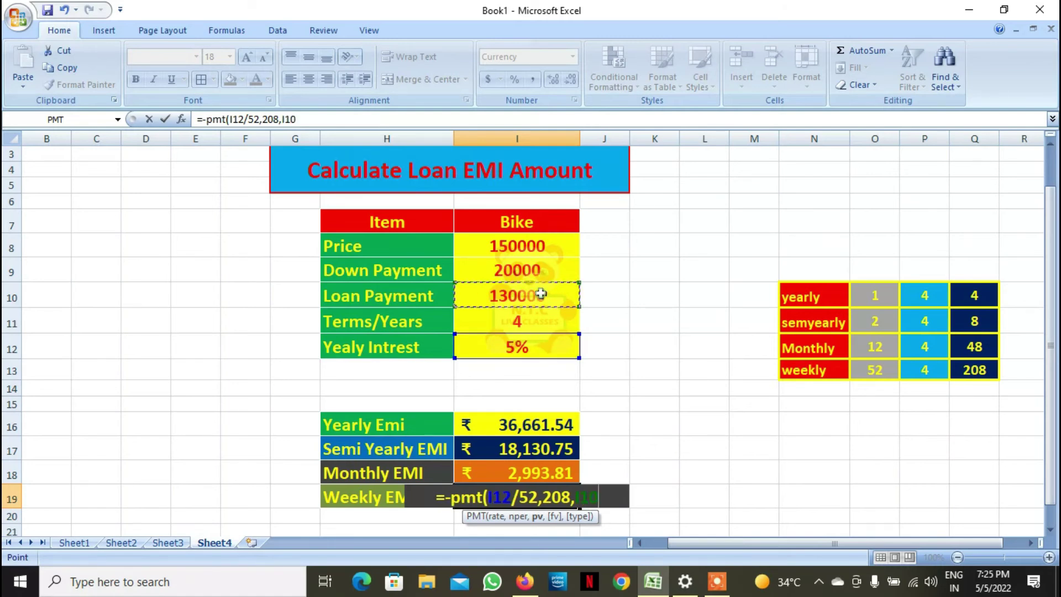
{"action": "type", "text": ")"}
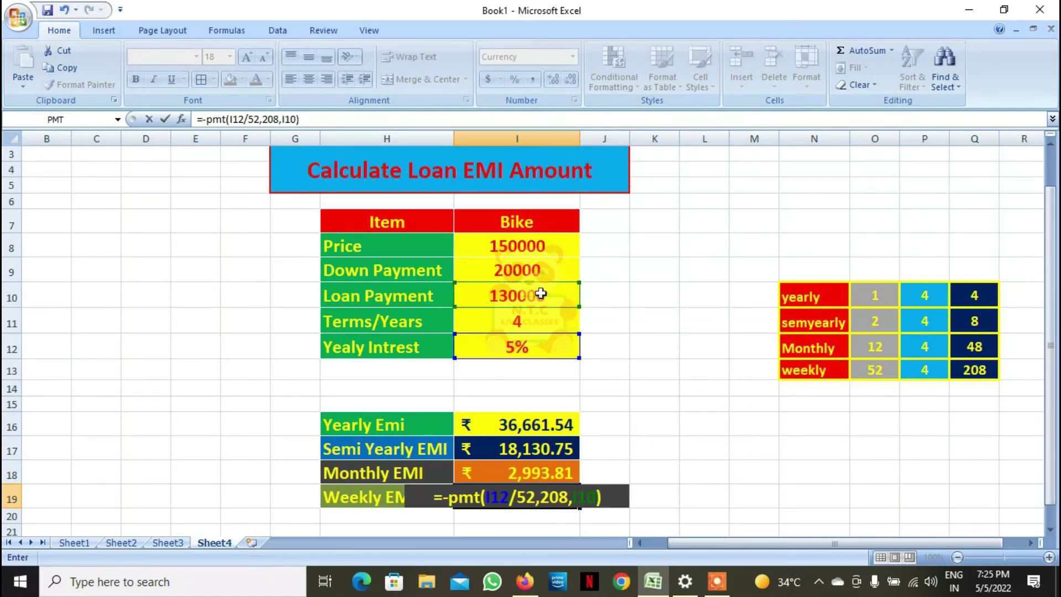
{"action": "key", "text": "Return"}
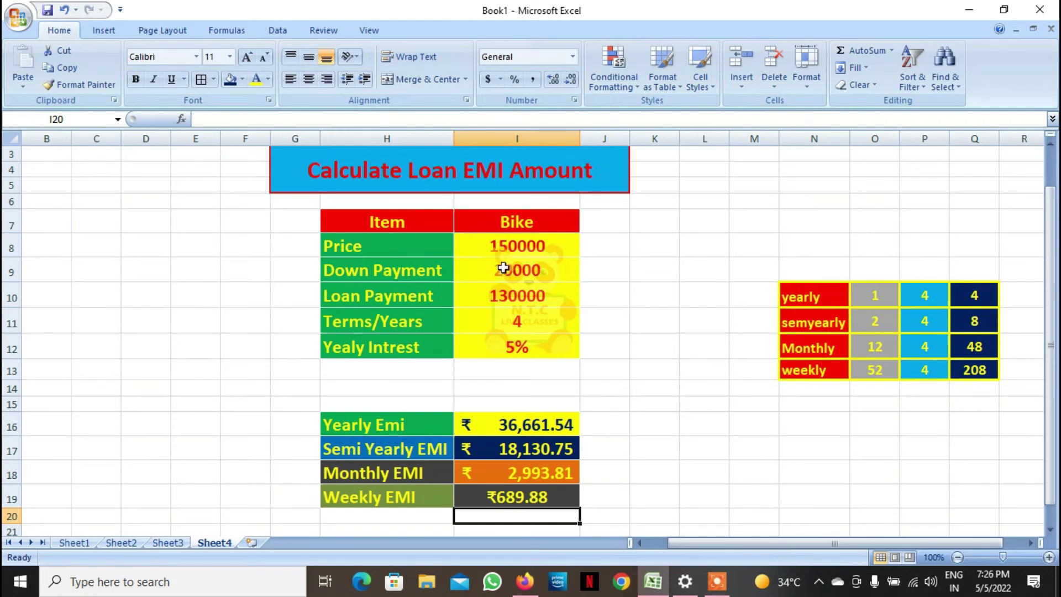
- Try down payments of 30000 and 50000 in I9 to recalculate the loan and EMI amounts
{"action": "left_click", "coordinate": [524, 270]}
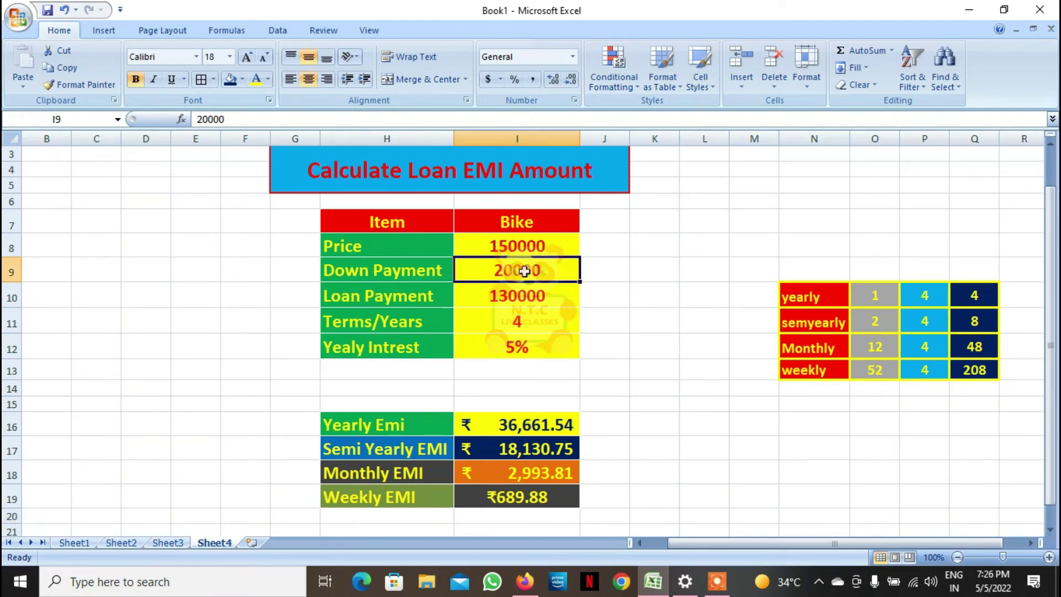
{"action": "type", "text": "30000"}
{"action": "key", "text": "Return"}
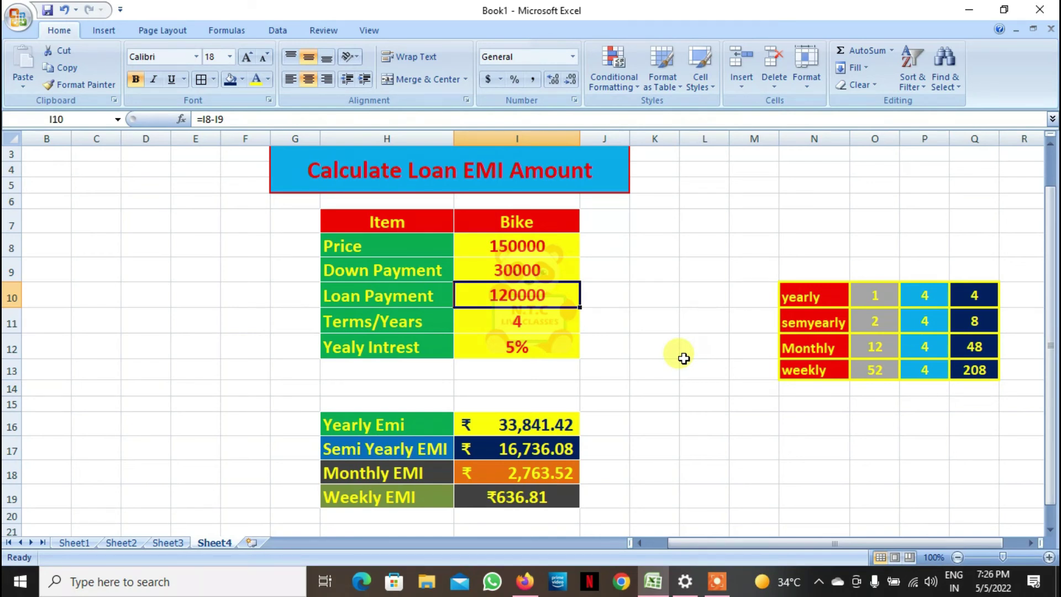
{"action": "key", "text": "Up"}
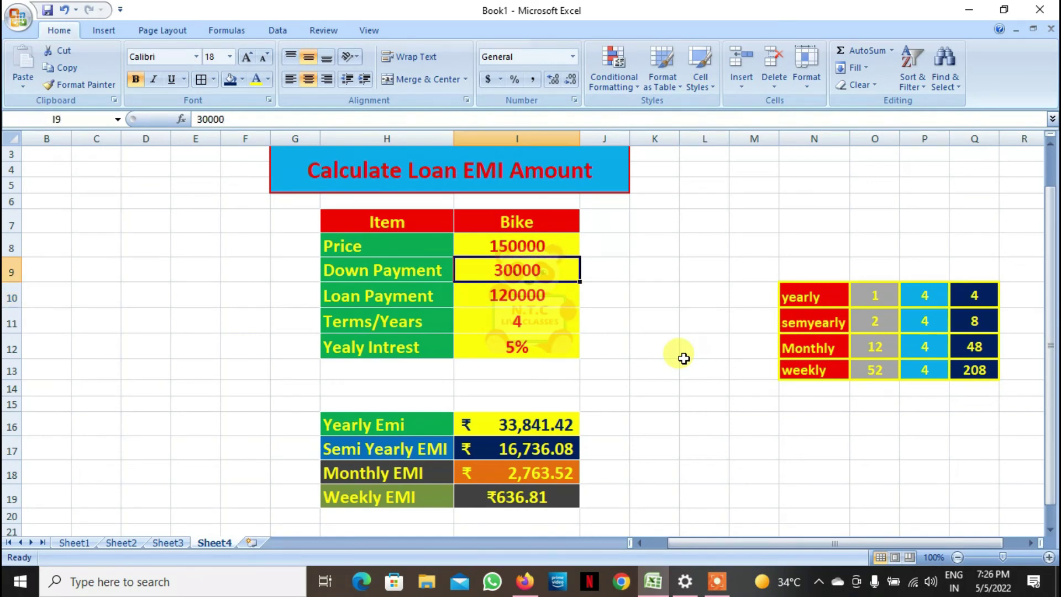
{"action": "type", "text": "50000"}
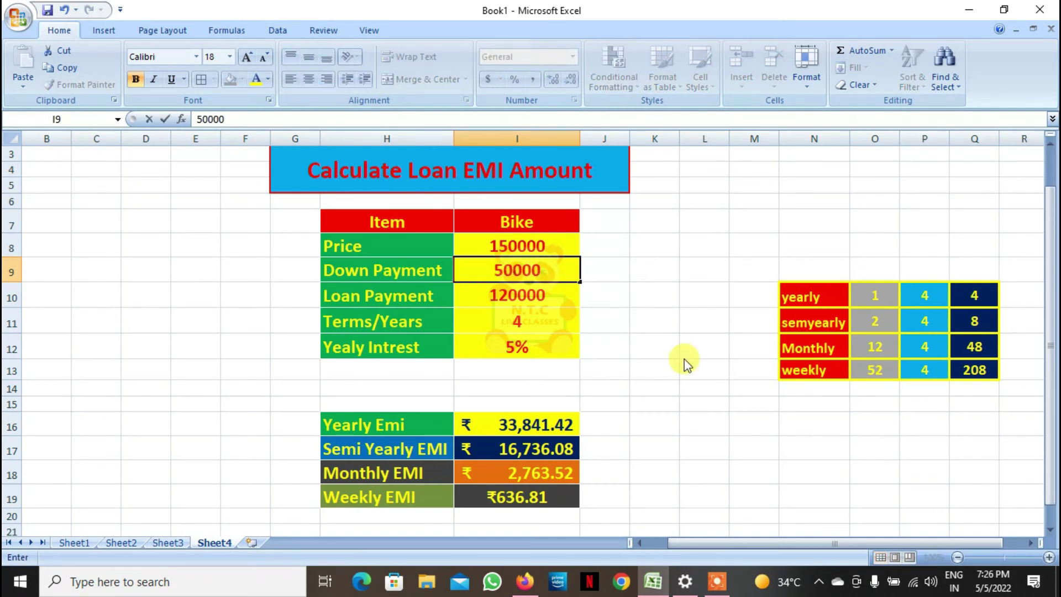
{"action": "key", "text": "Return"}
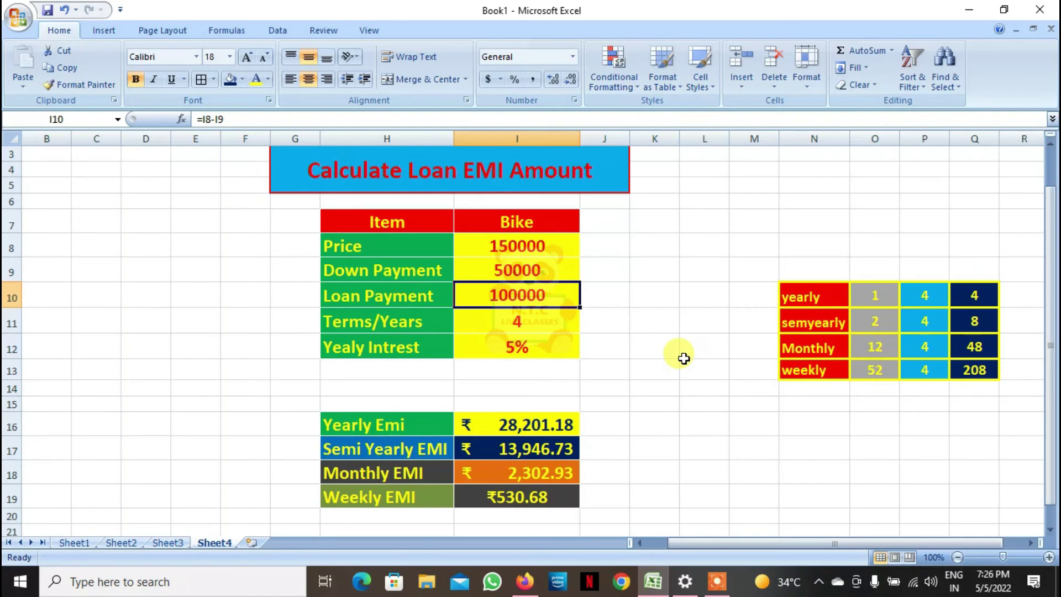
- Try a bike price of 100000 in I8 and select the EMI results H16:I19 for review
{"action": "key", "text": "Up"}
{"action": "key", "text": "Up"}
{"action": "type", "text": "100000"}
{"action": "key", "text": "Return"}
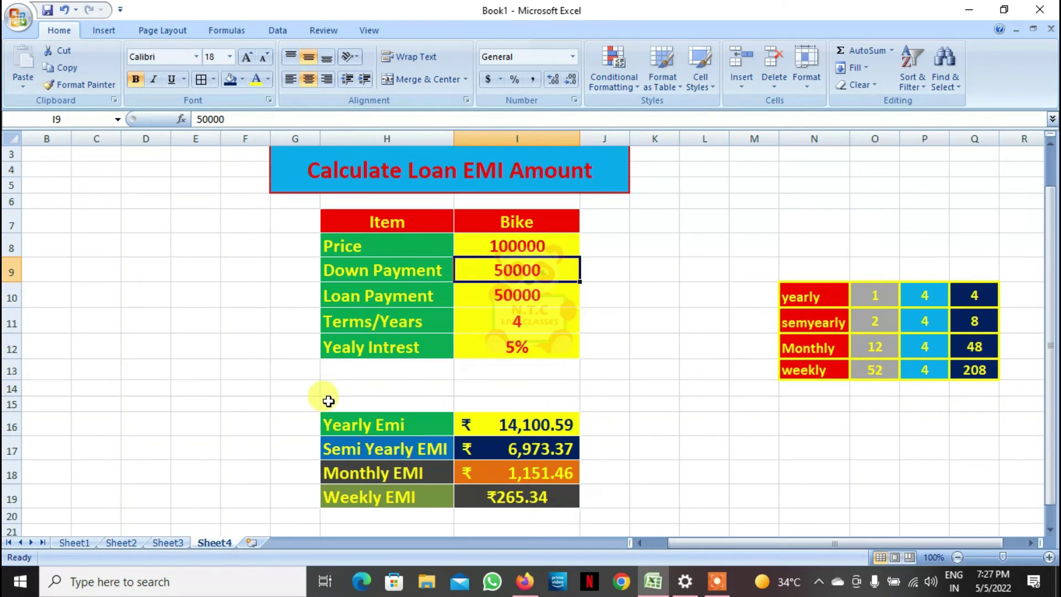
{"action": "left_click", "coordinate": [331, 423]}
{"action": "left_click_drag", "start_coordinate": [331, 422], "coordinate": [570, 494]}
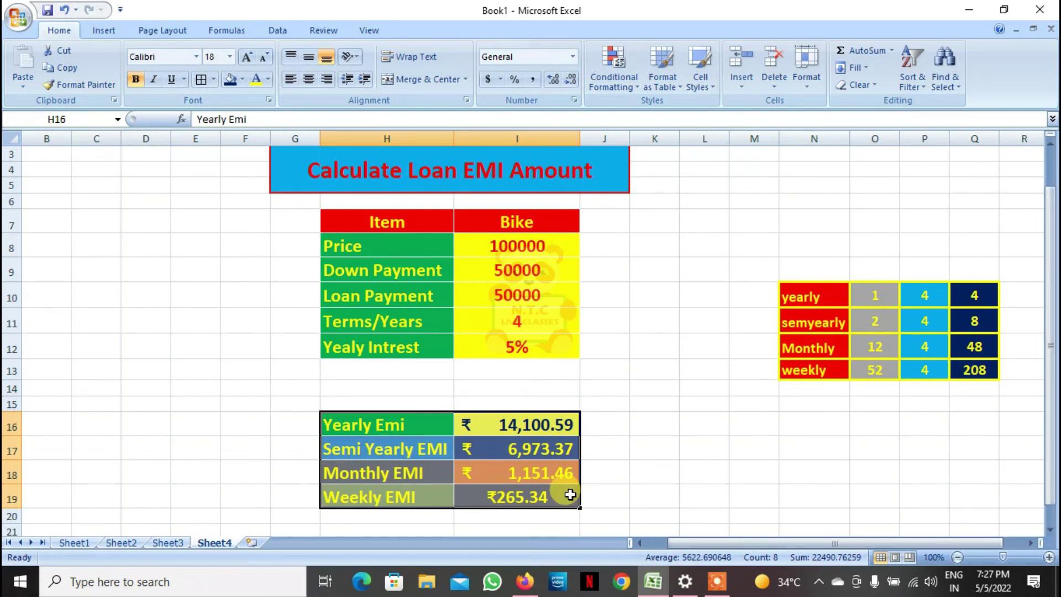
- Try a bike price of 30000 in I8 with a down payment of 5000 in I9
{"action": "left_click", "coordinate": [555, 248]}
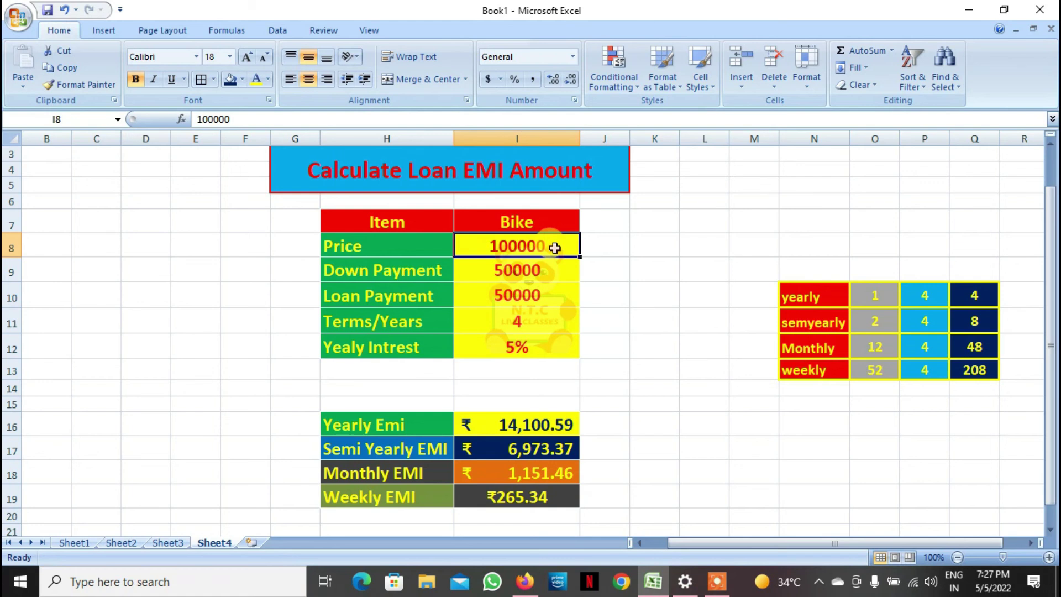
{"action": "type", "text": "30000"}
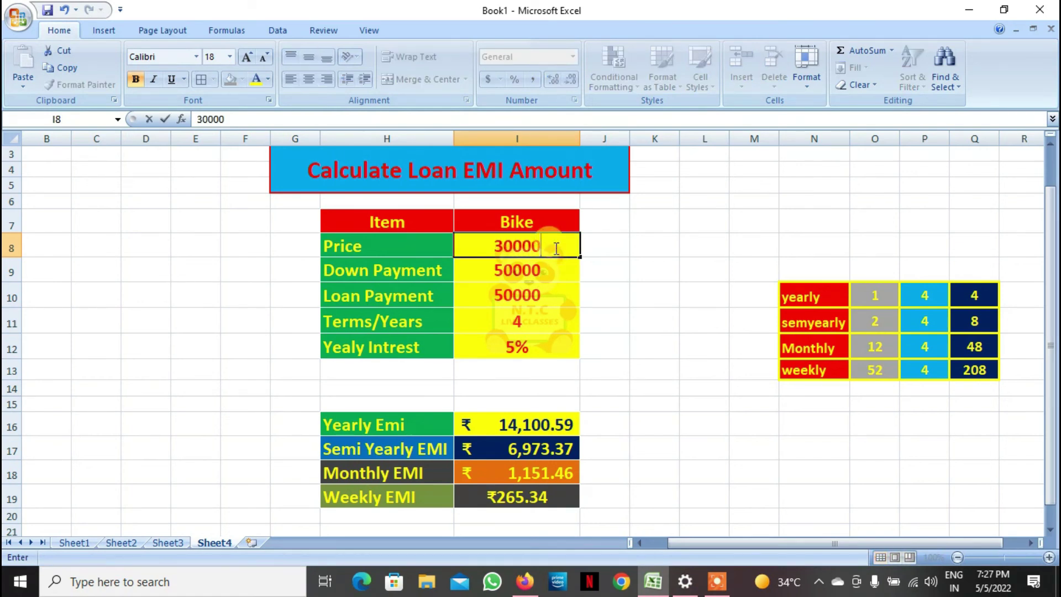
{"action": "key", "text": "Return"}
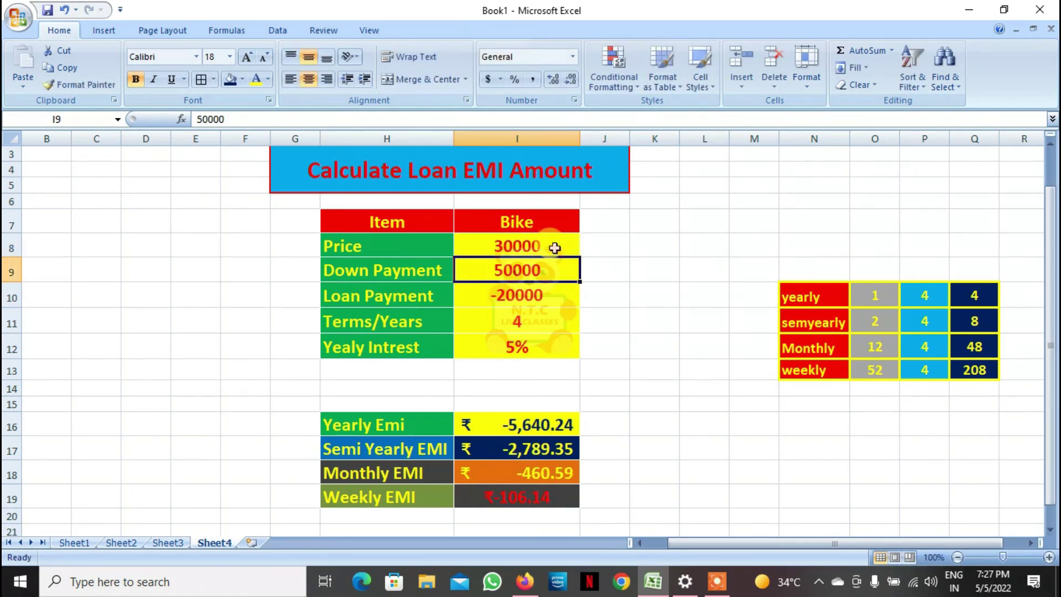
{"action": "type", "text": "5000"}
{"action": "key", "text": "Return"}
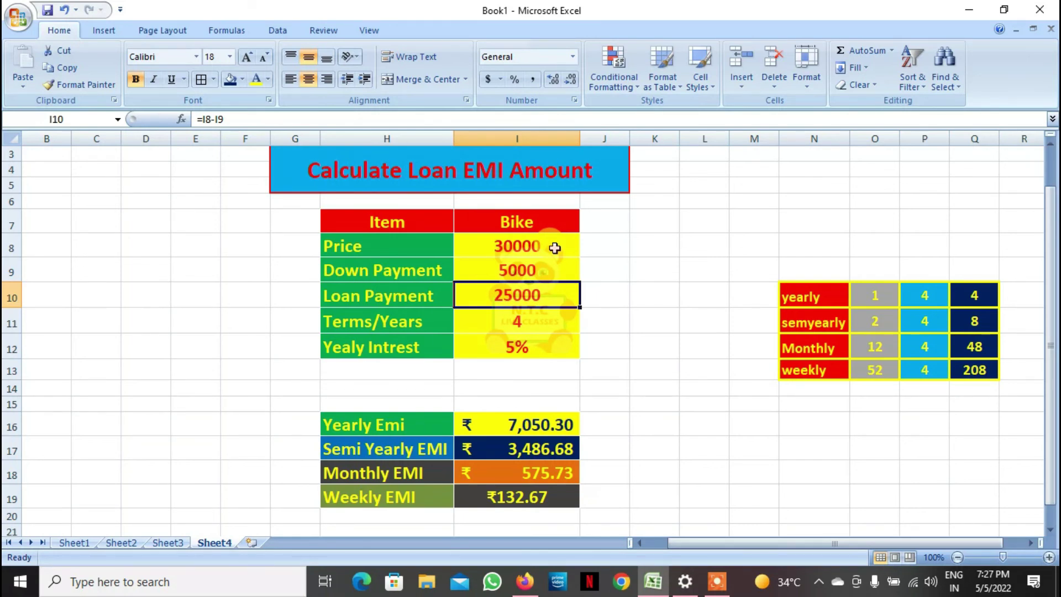
{"action": "left_click", "coordinate": [534, 323]}
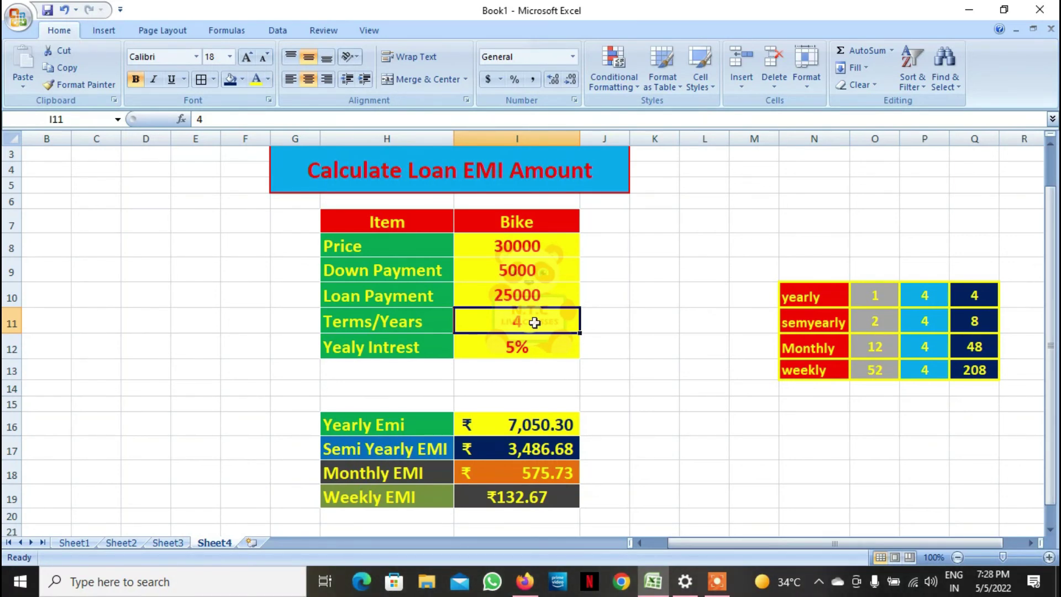
- Set the bike price in I8 to 200000 and the down payment in I9 to 70000
{"action": "left_click", "coordinate": [510, 244]}
{"action": "type", "text": "200000"}
{"action": "key", "text": "Return"}
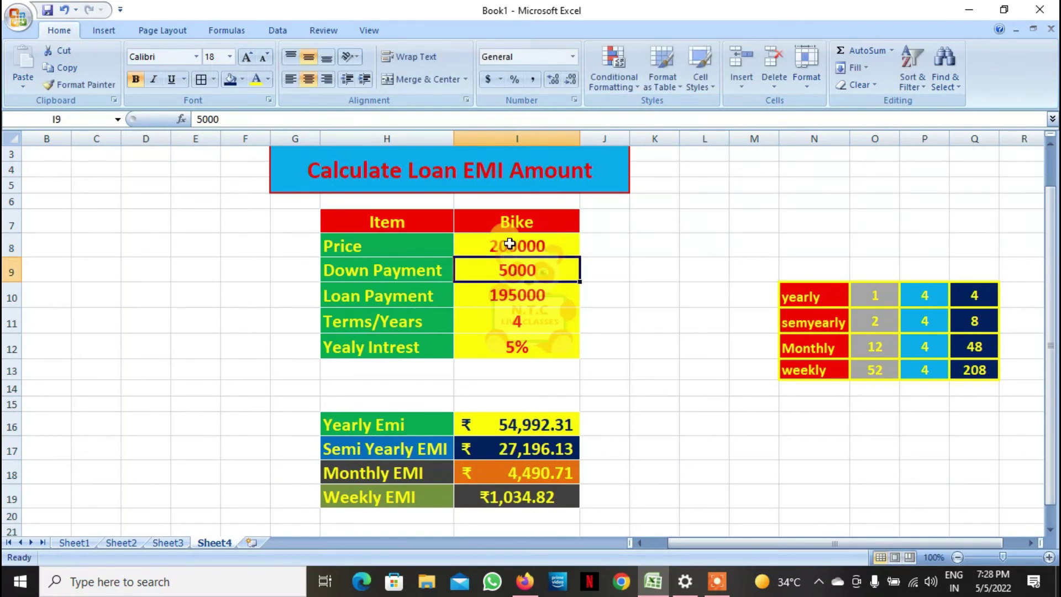
{"action": "type", "text": "70000"}
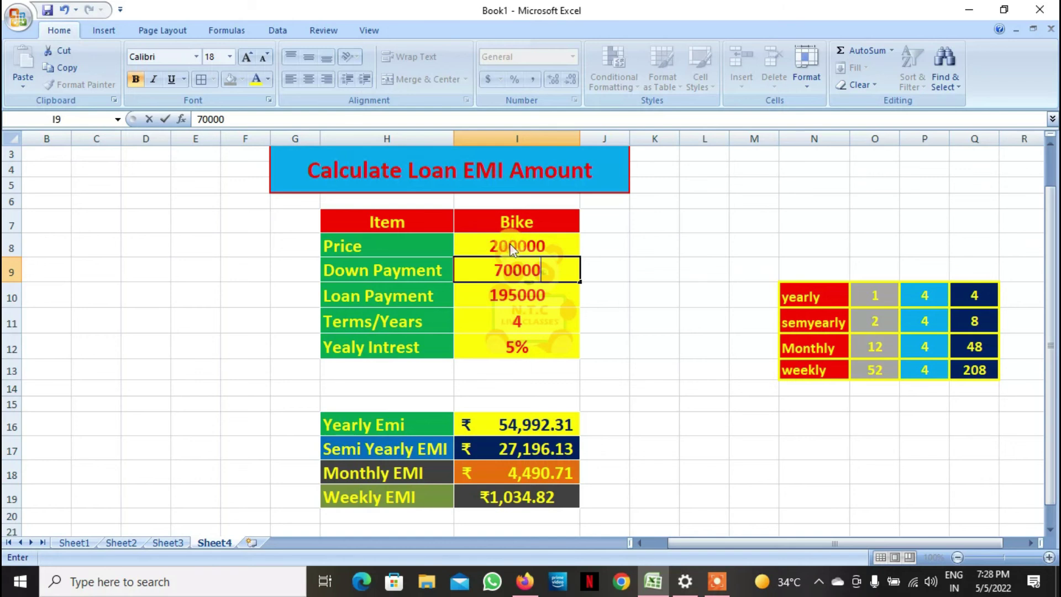
{"action": "key", "text": "Return"}
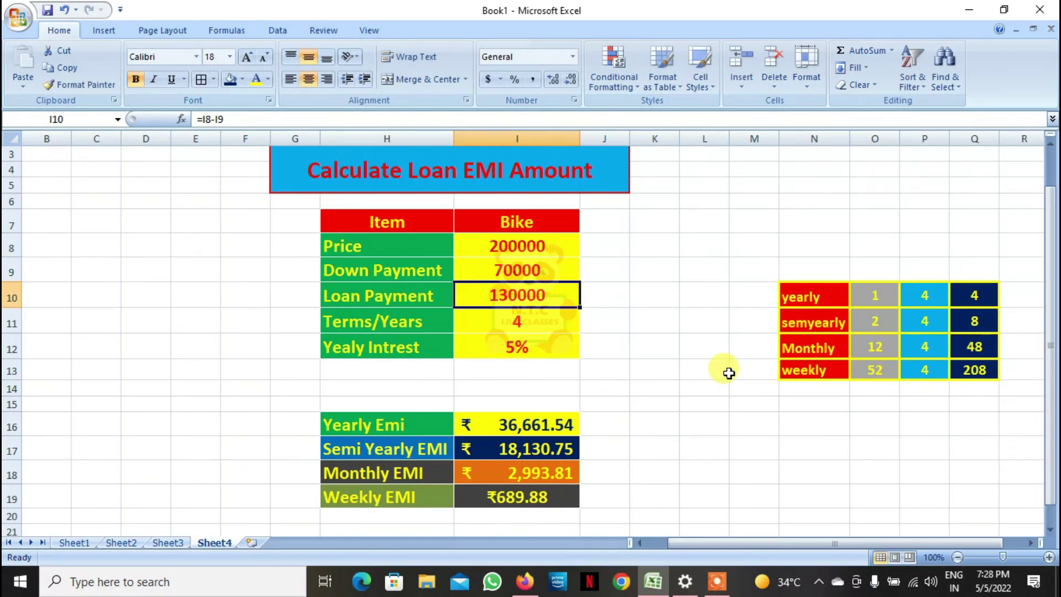